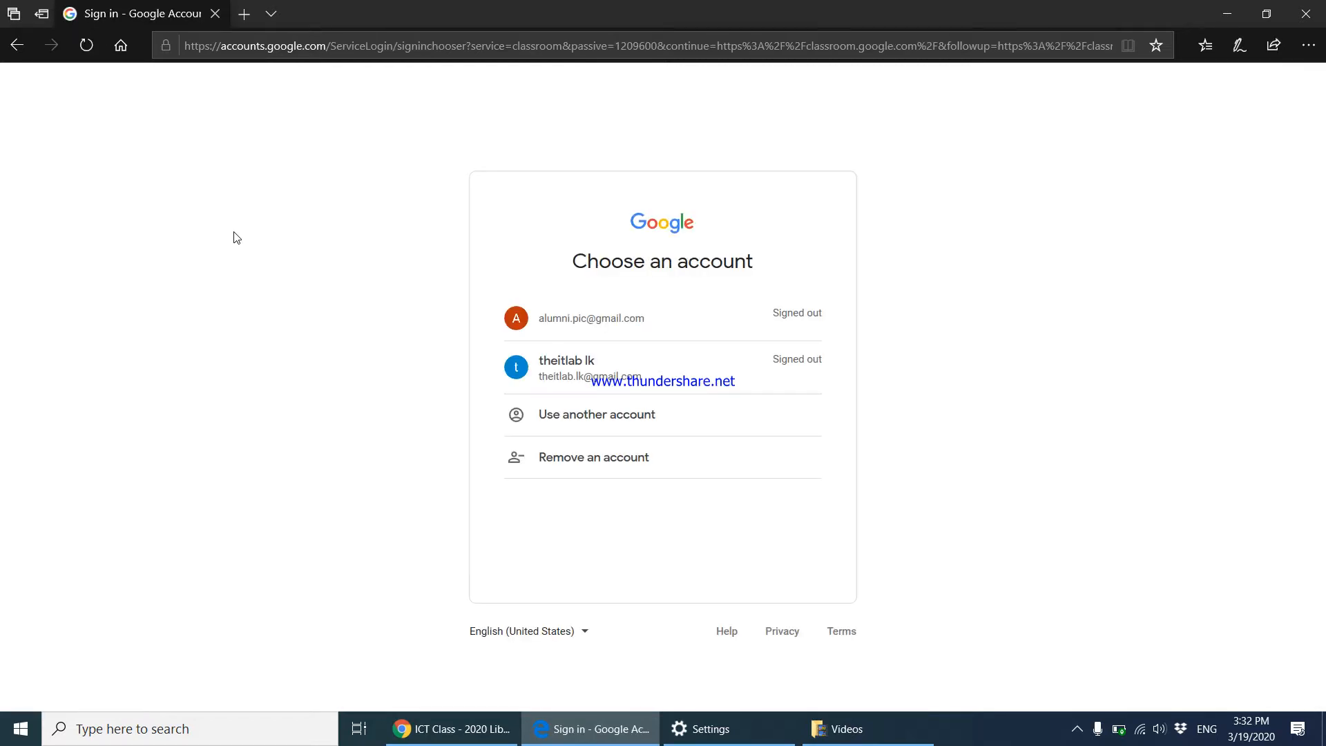
# Sign in with the second saved account using its prefilled password.
pyautogui.click(635, 386)
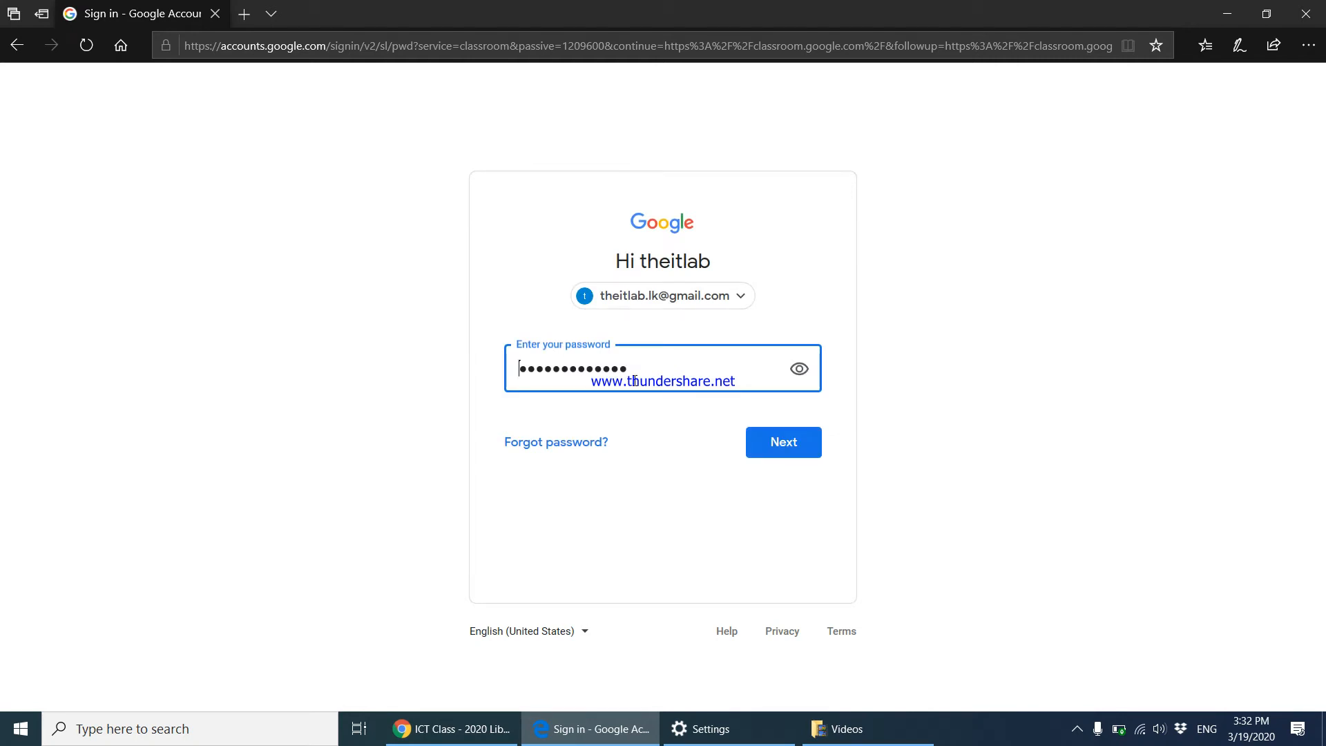
pyautogui.click(795, 446)
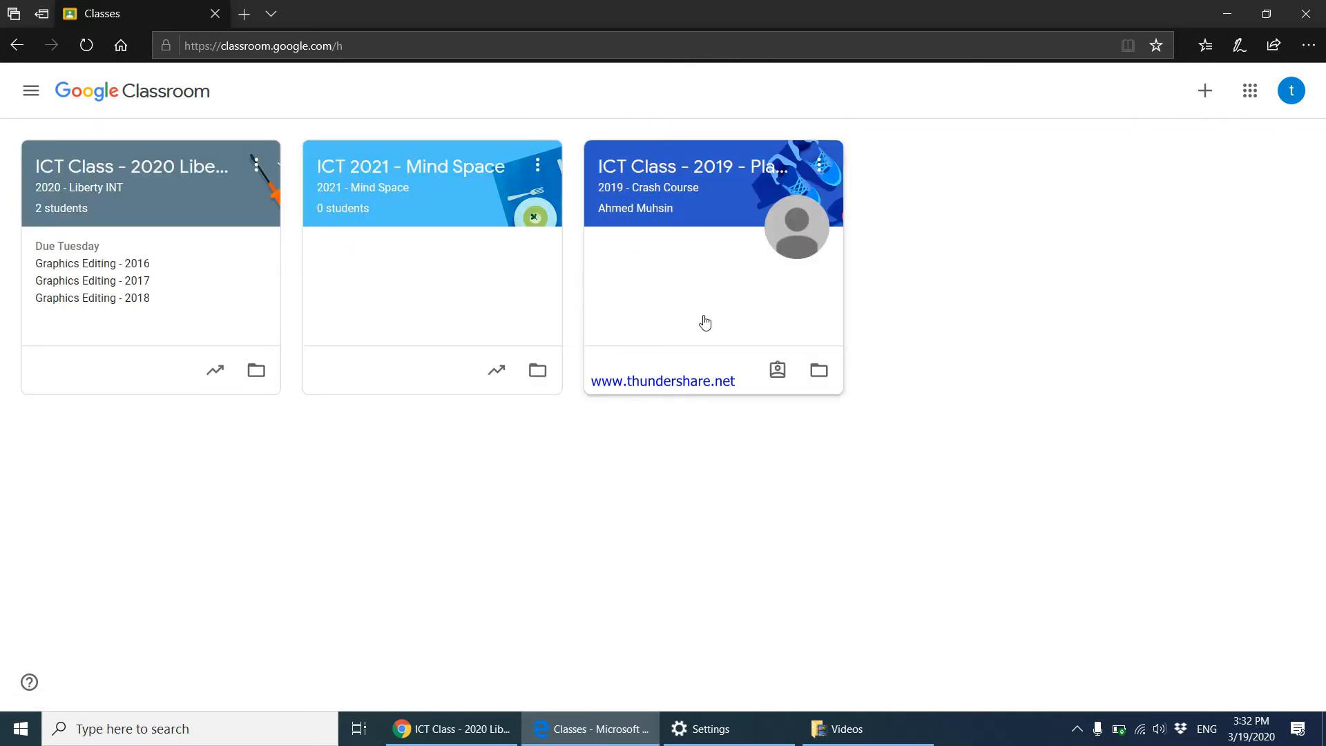
# Start a new class, accept the school-use notice, and name it 'Business Studies - 2020 - Batch 1'.
pyautogui.click(1204, 91)
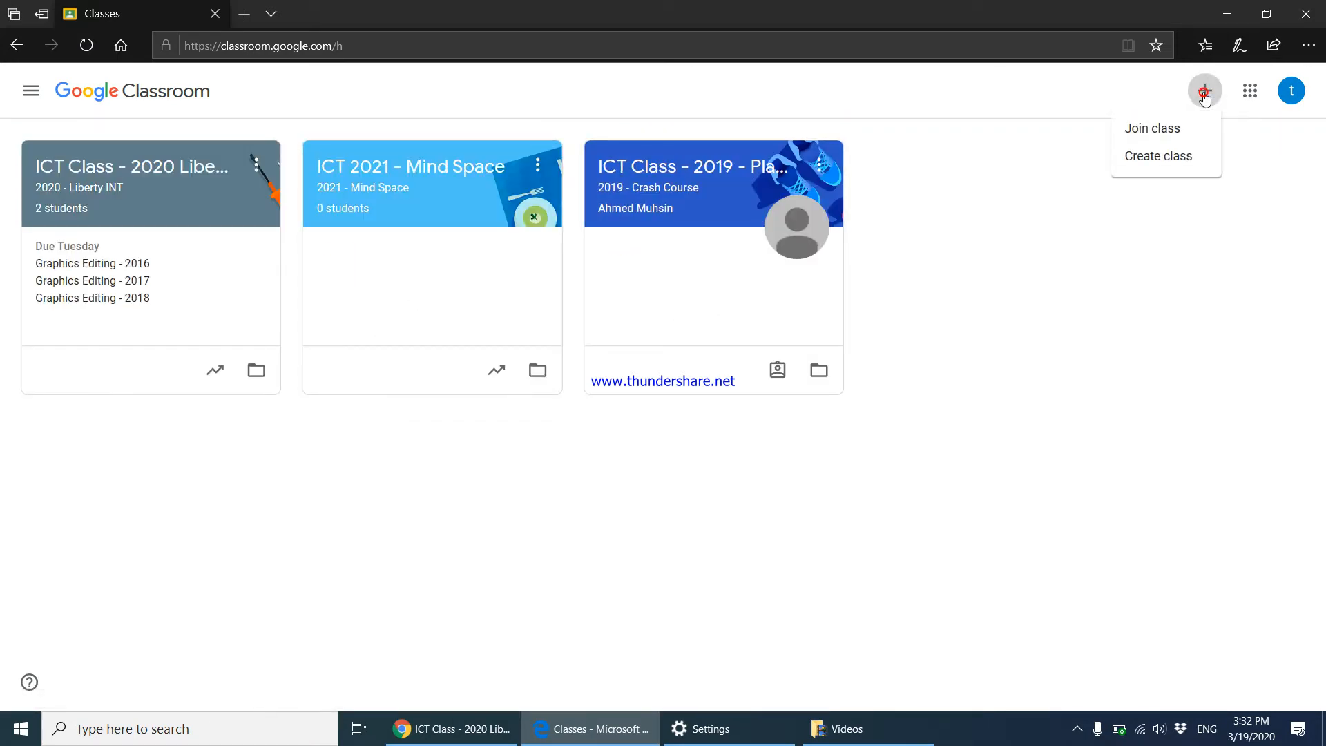
pyautogui.click(1164, 156)
pyautogui.click(568, 483)
pyautogui.click(736, 587)
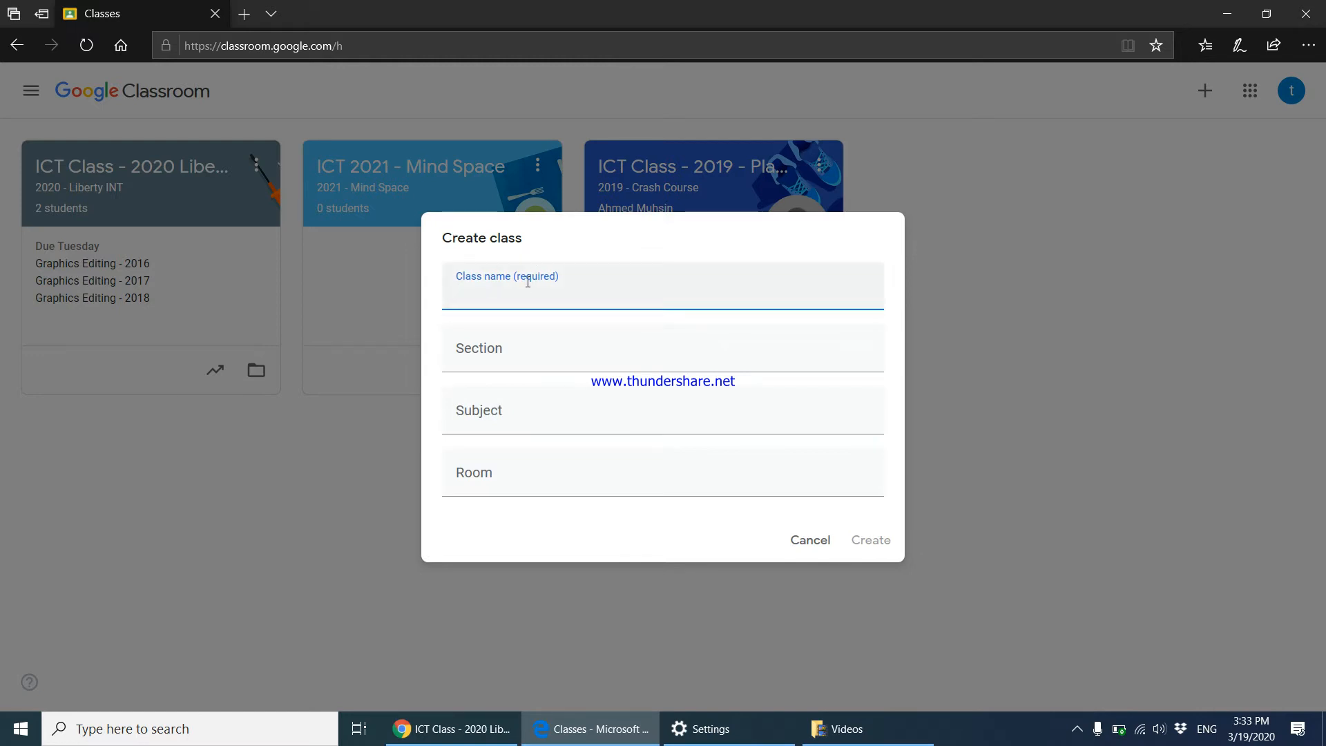
pyautogui.write('Business S')
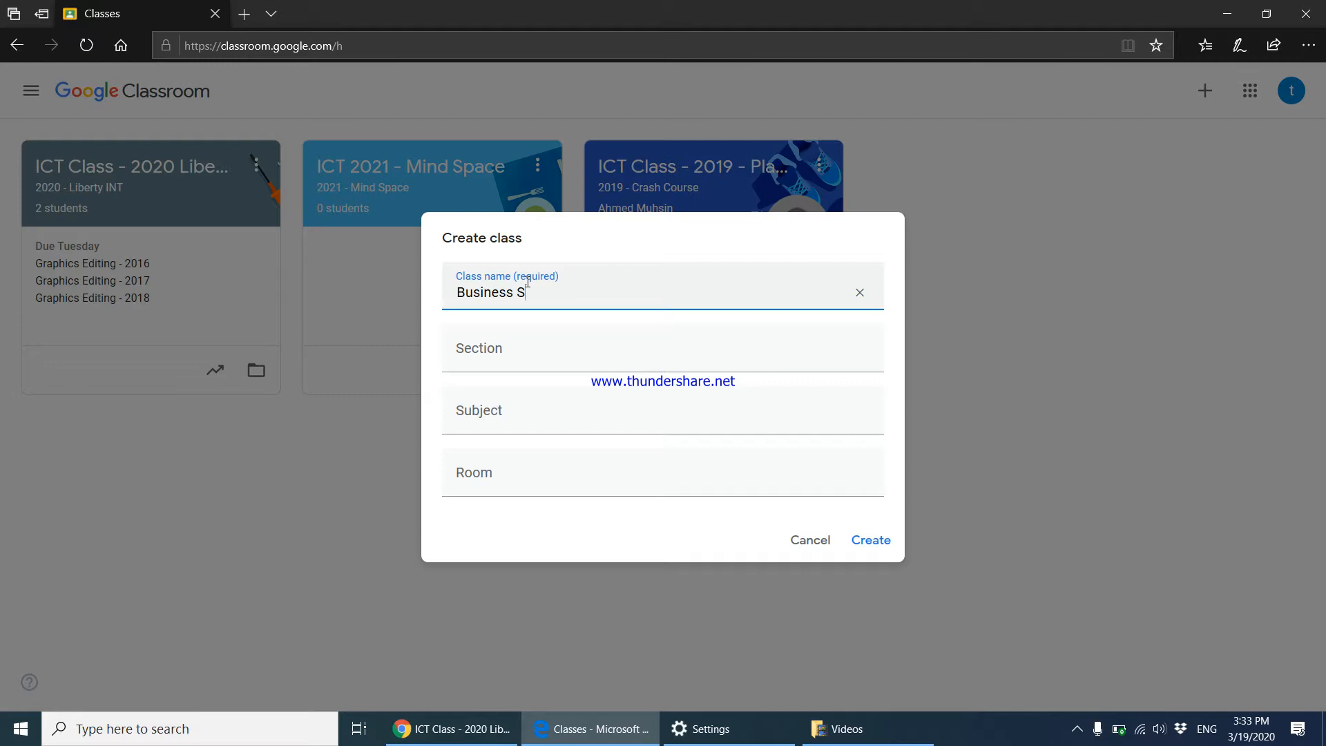
pyautogui.write('tudies - 2020 - Batch 1')
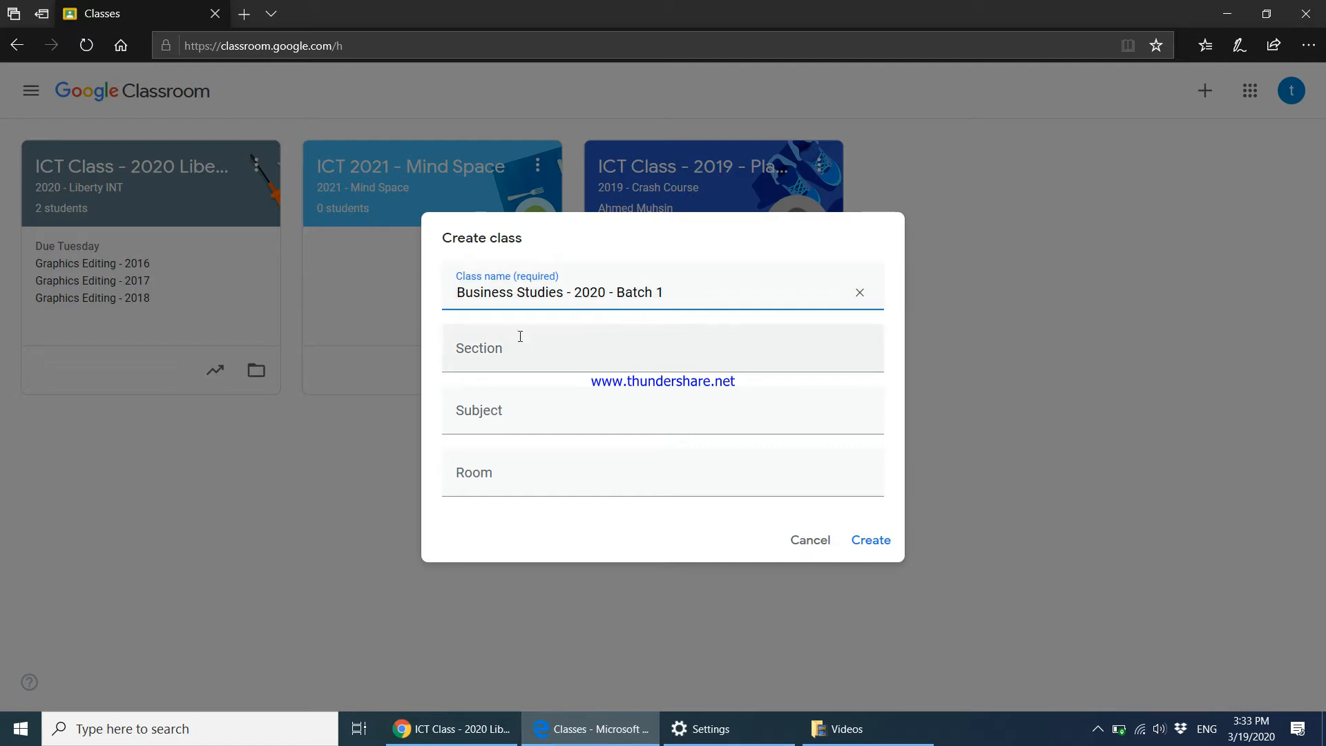
# Enter section 'BS 2020 Batch 1' and subject 'Business Studies', then create the class.
pyautogui.click(518, 354)
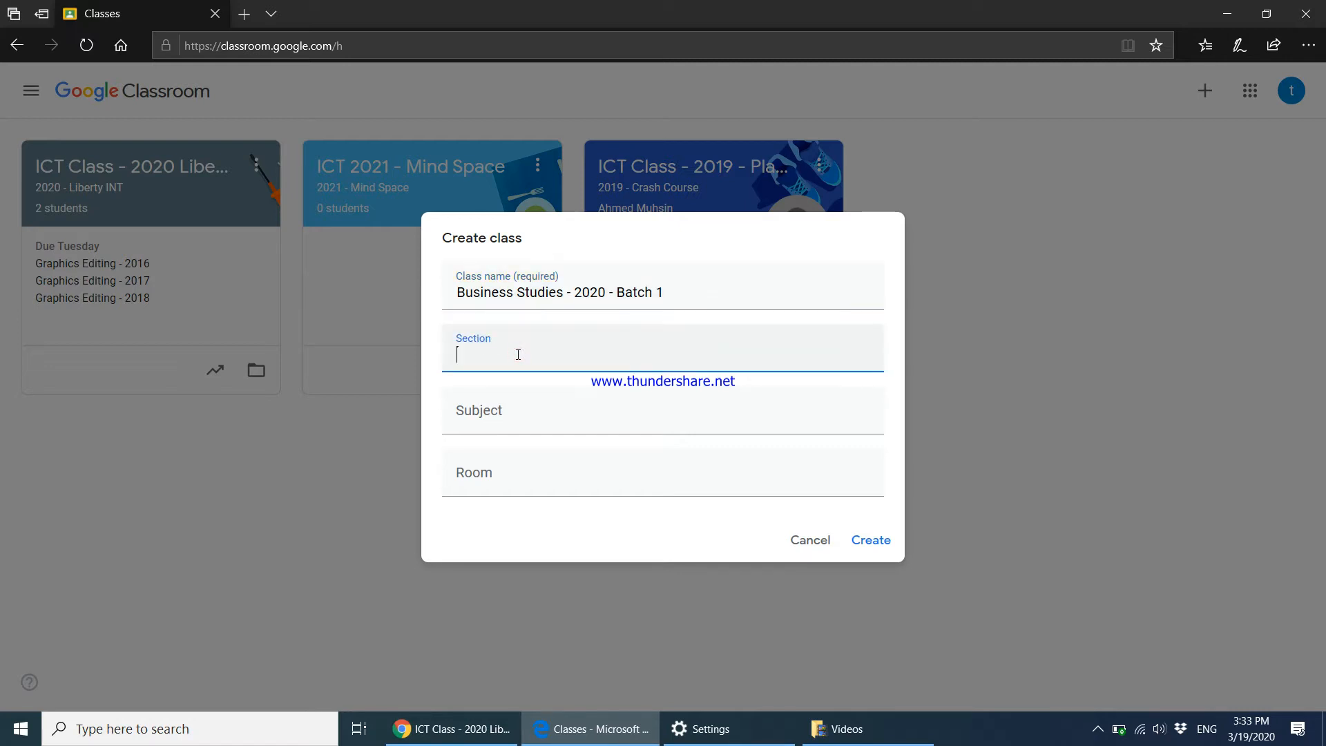
pyautogui.write('BS Bat')
pyautogui.press('BackSpace')
pyautogui.press('BackSpace')
pyautogui.press('BackSpace')
pyautogui.write('202 Batch 1')
pyautogui.click(504, 354)
pyautogui.press('BackSpace')
pyautogui.write('0')
pyautogui.click(491, 413)
pyautogui.write('Business Studies')
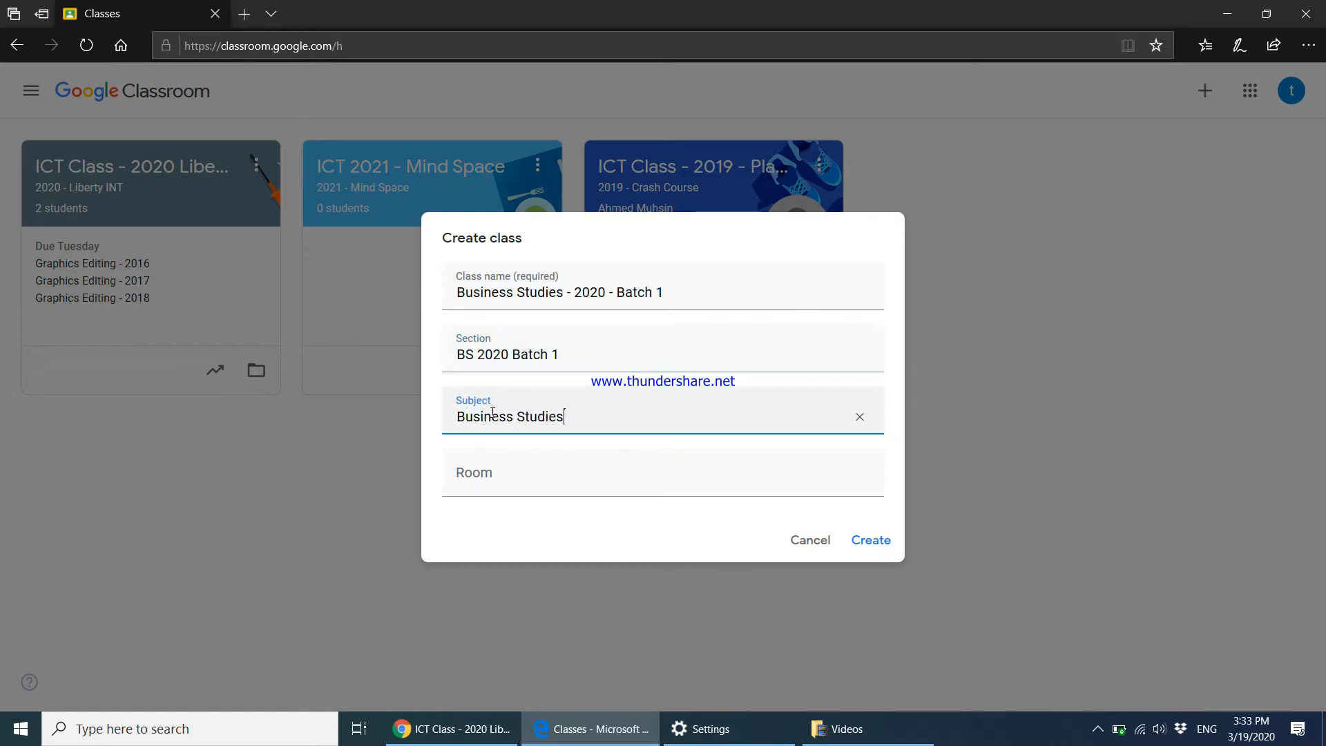
pyautogui.click(863, 540)
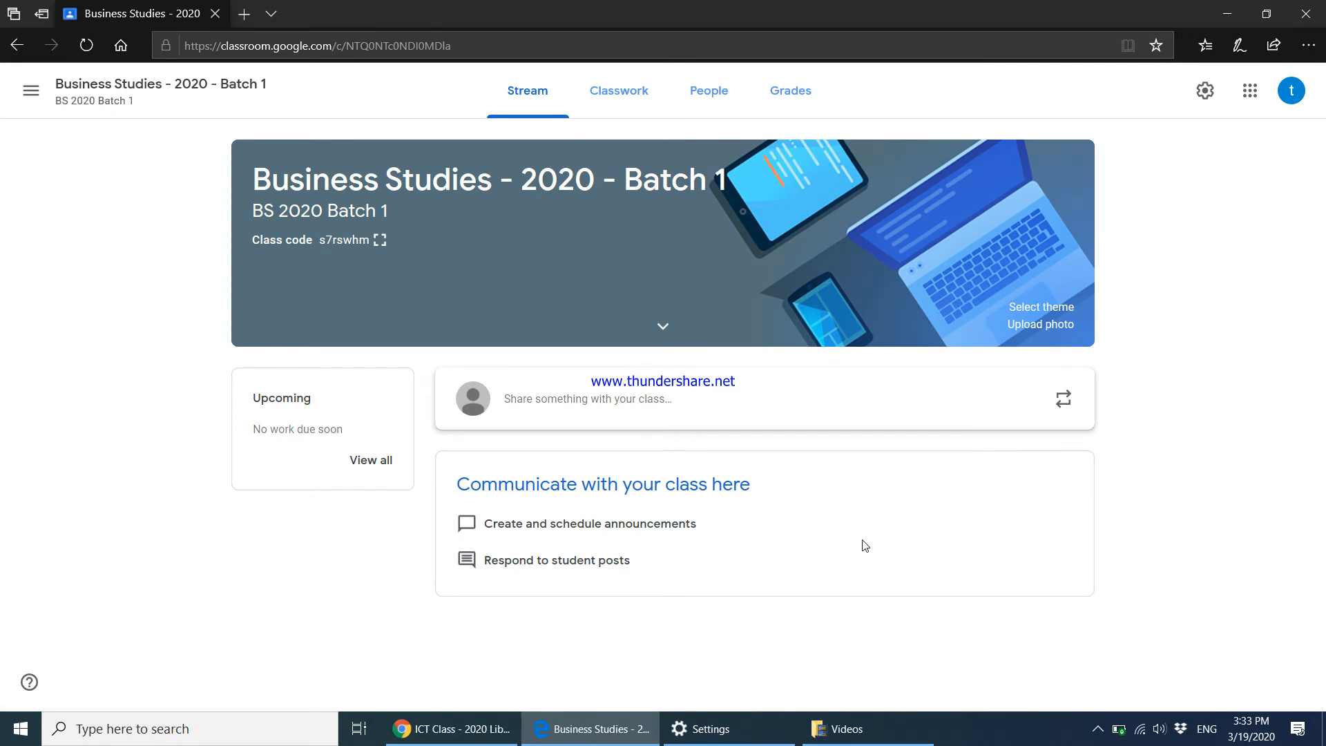
# Show and select the enlarged class code, then go to Classwork's Create menu.
pyautogui.click(381, 242)
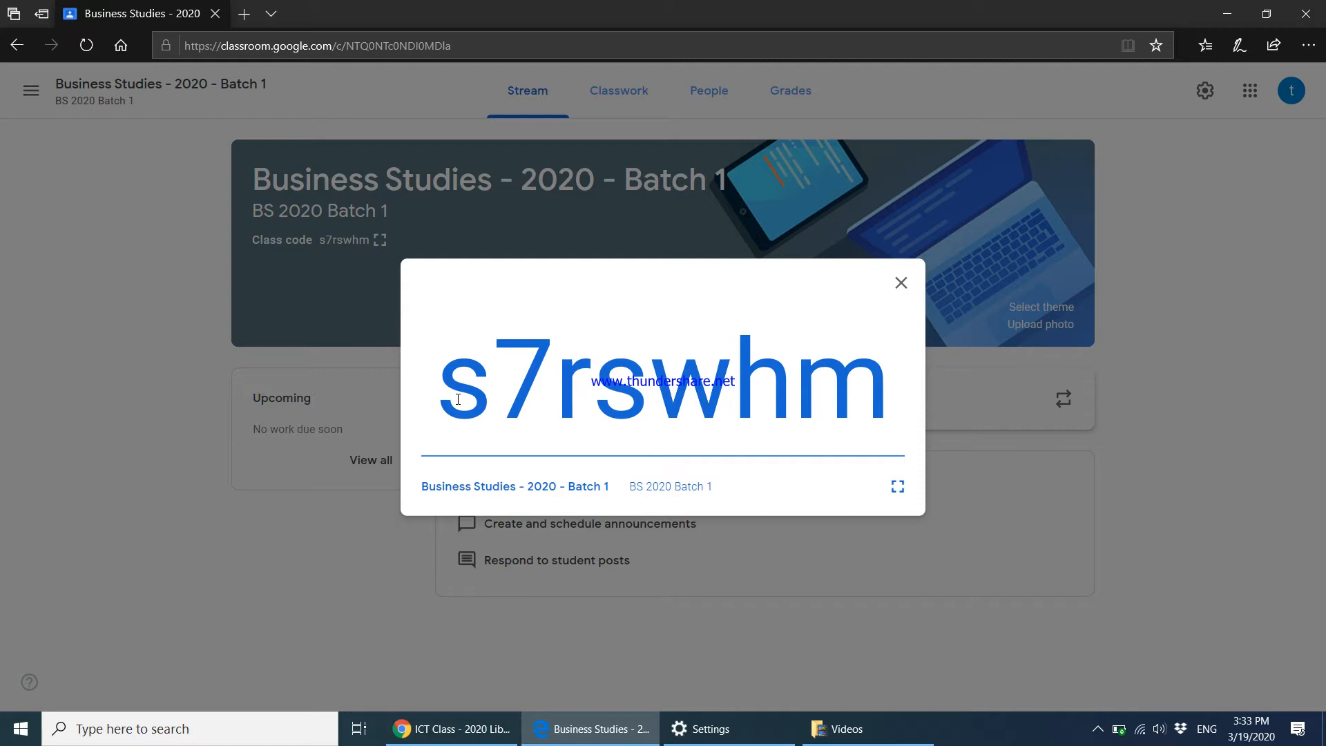
pyautogui.moveTo(458, 399); pyautogui.dragTo(845, 415)
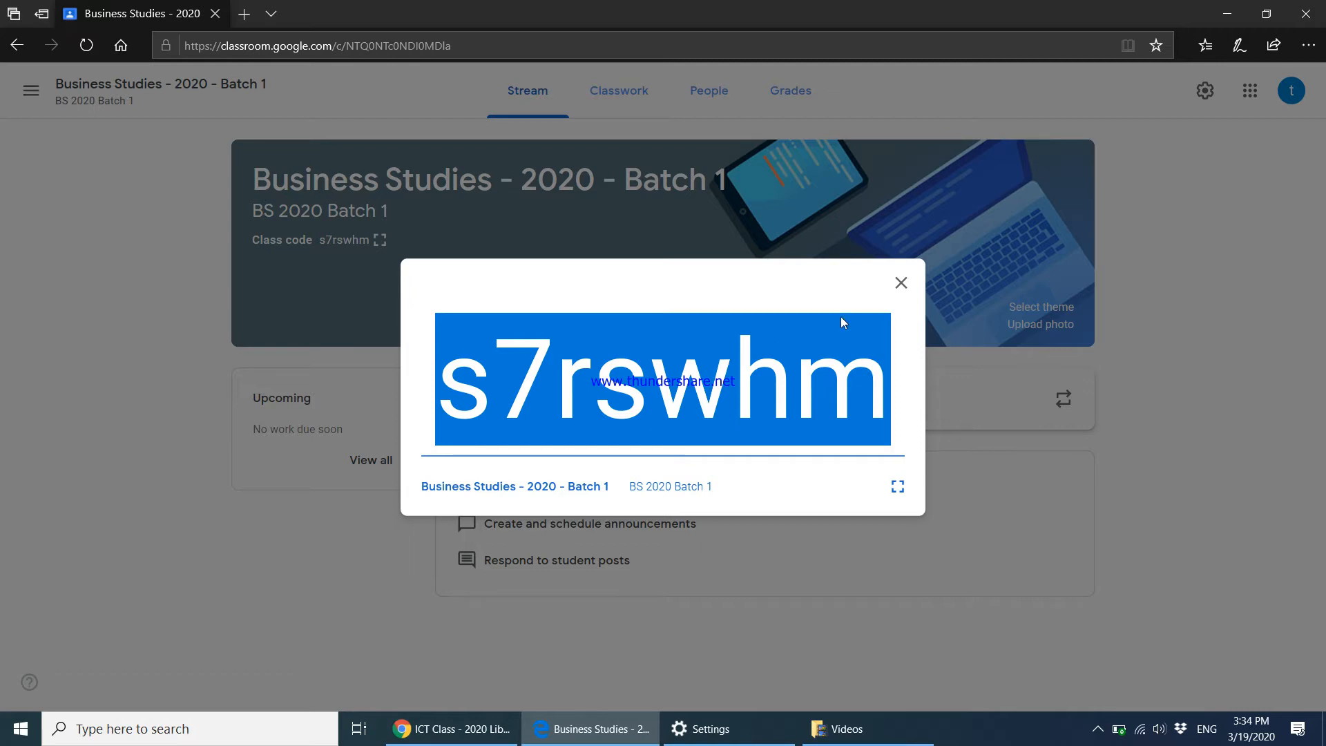
pyautogui.click(901, 283)
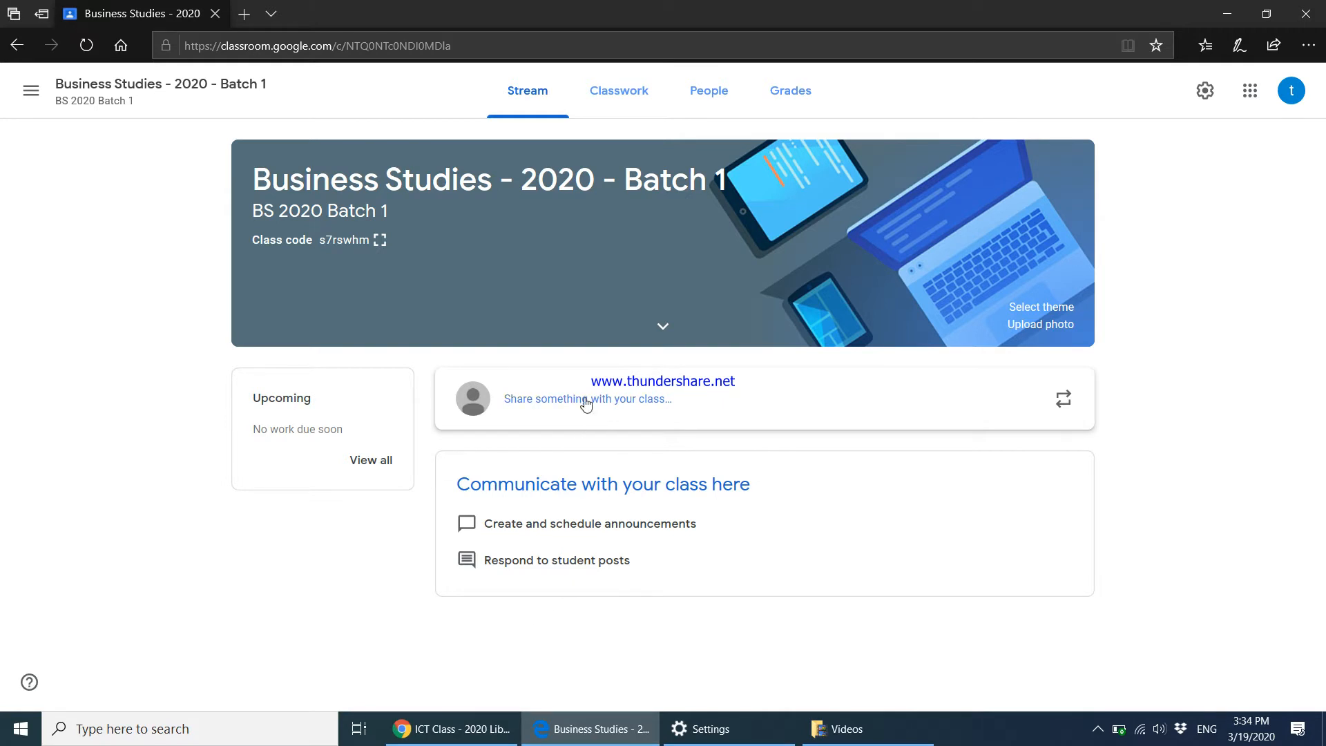
pyautogui.click(623, 96)
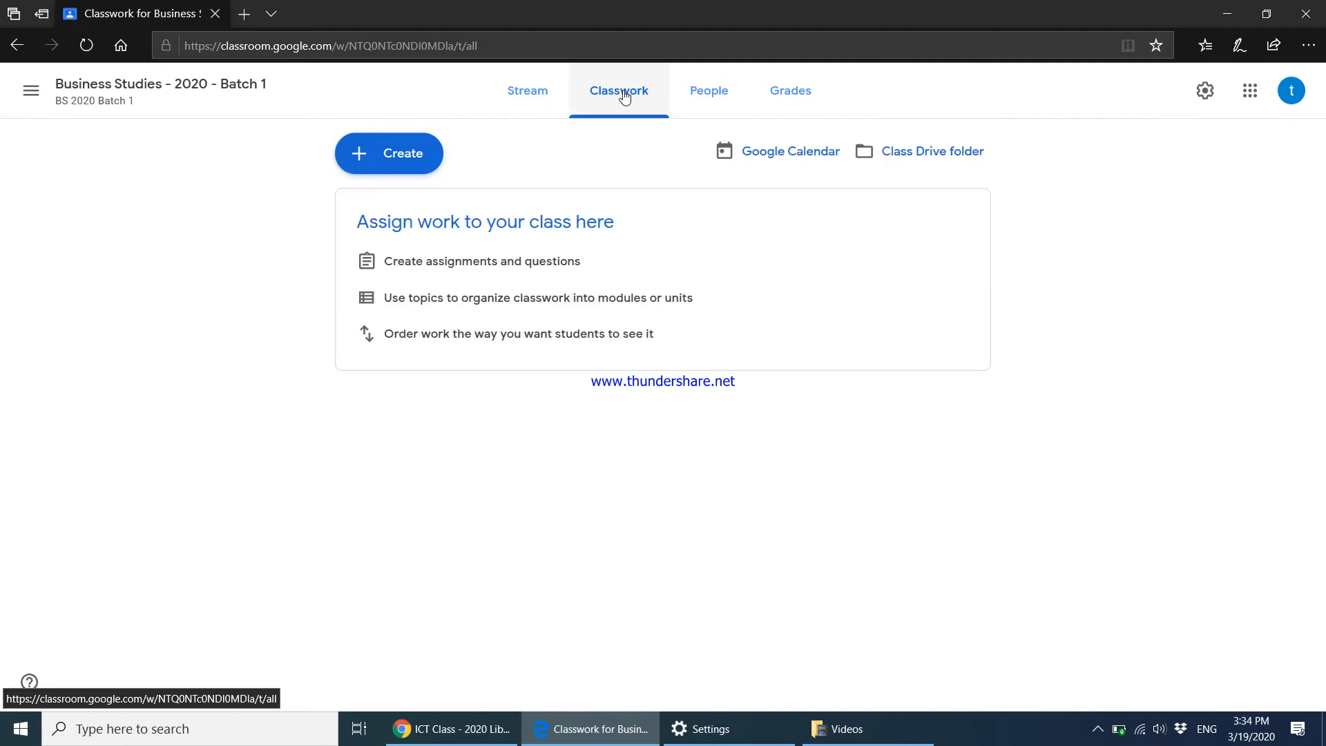
pyautogui.click(420, 163)
# Start a new assignment and check which classes it is assigned to.
pyautogui.click(417, 202)
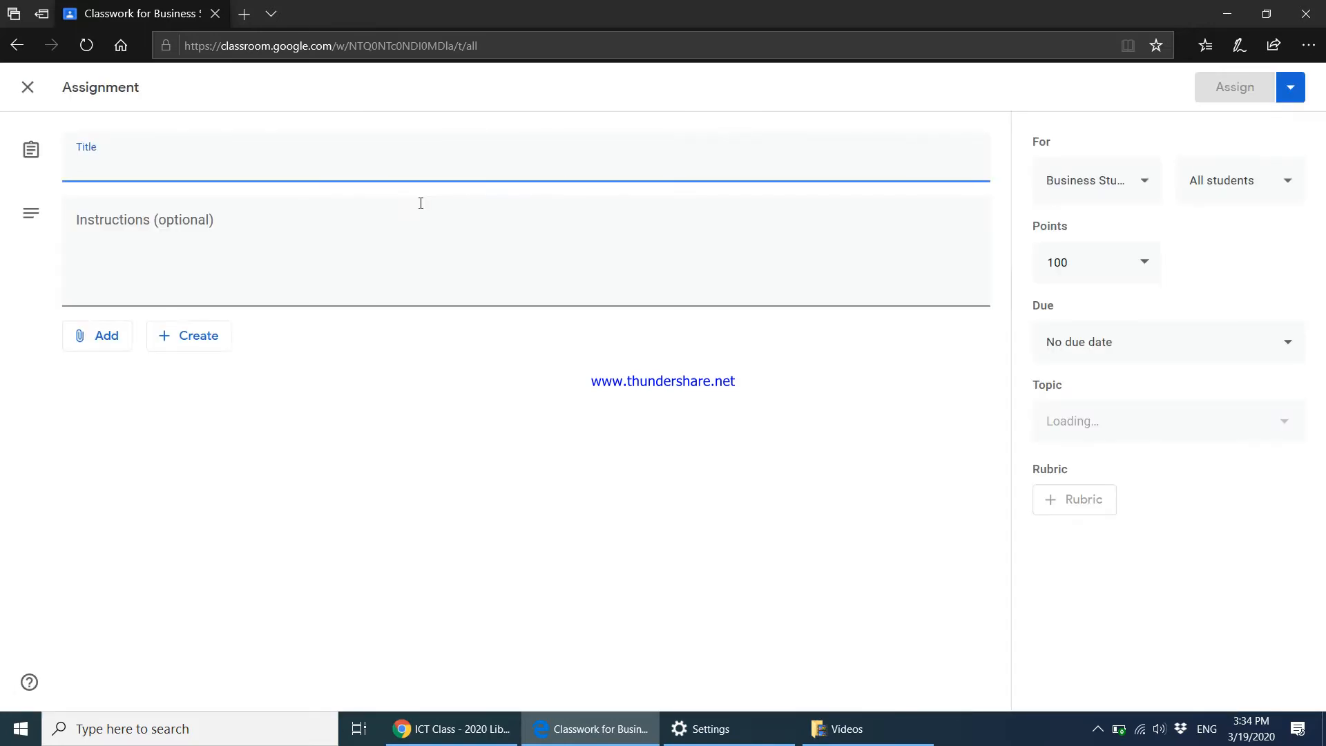
pyautogui.click(189, 255)
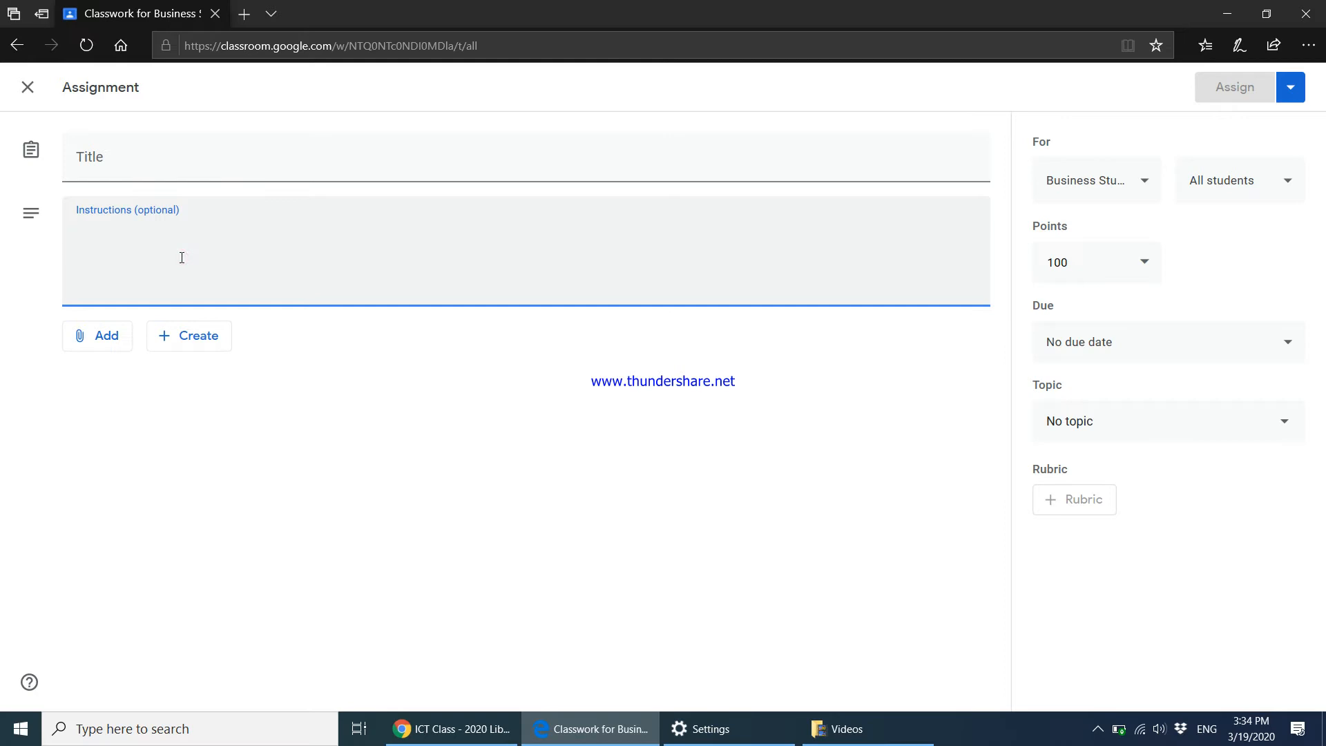
pyautogui.click(170, 170)
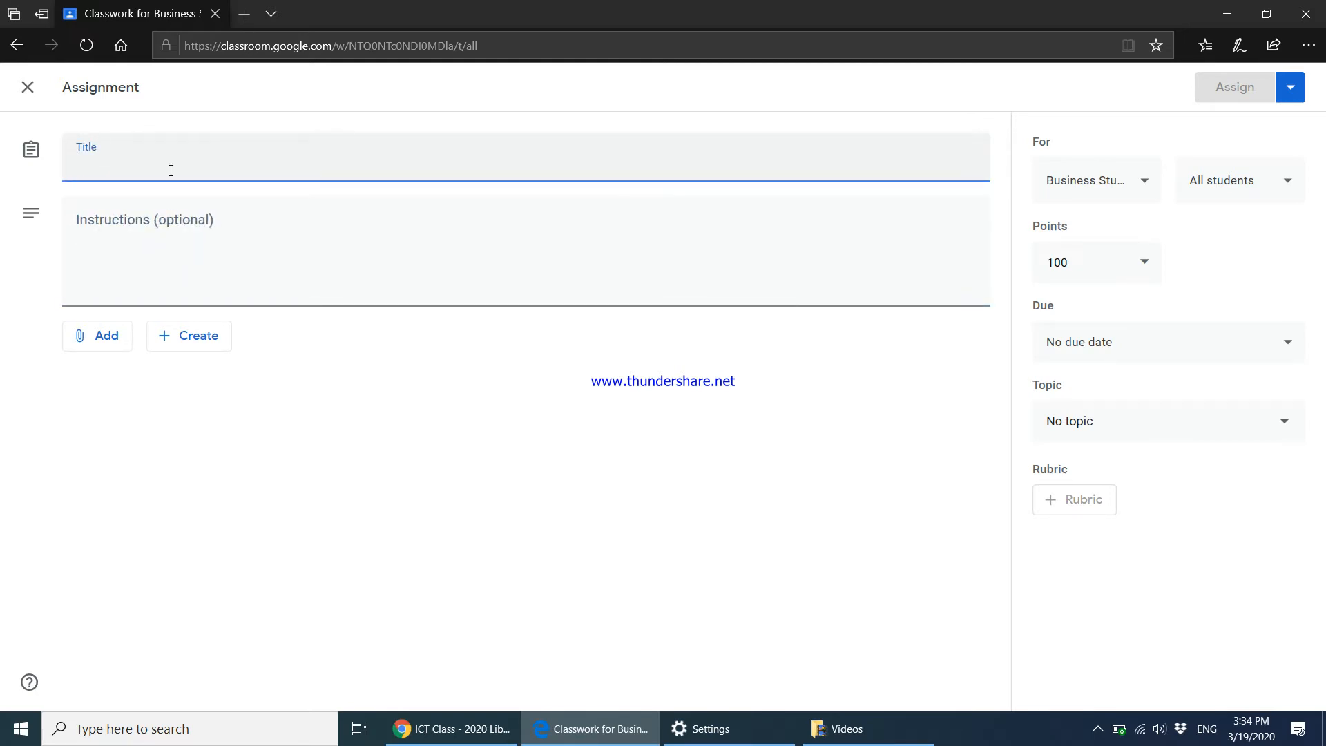
pyautogui.click(172, 249)
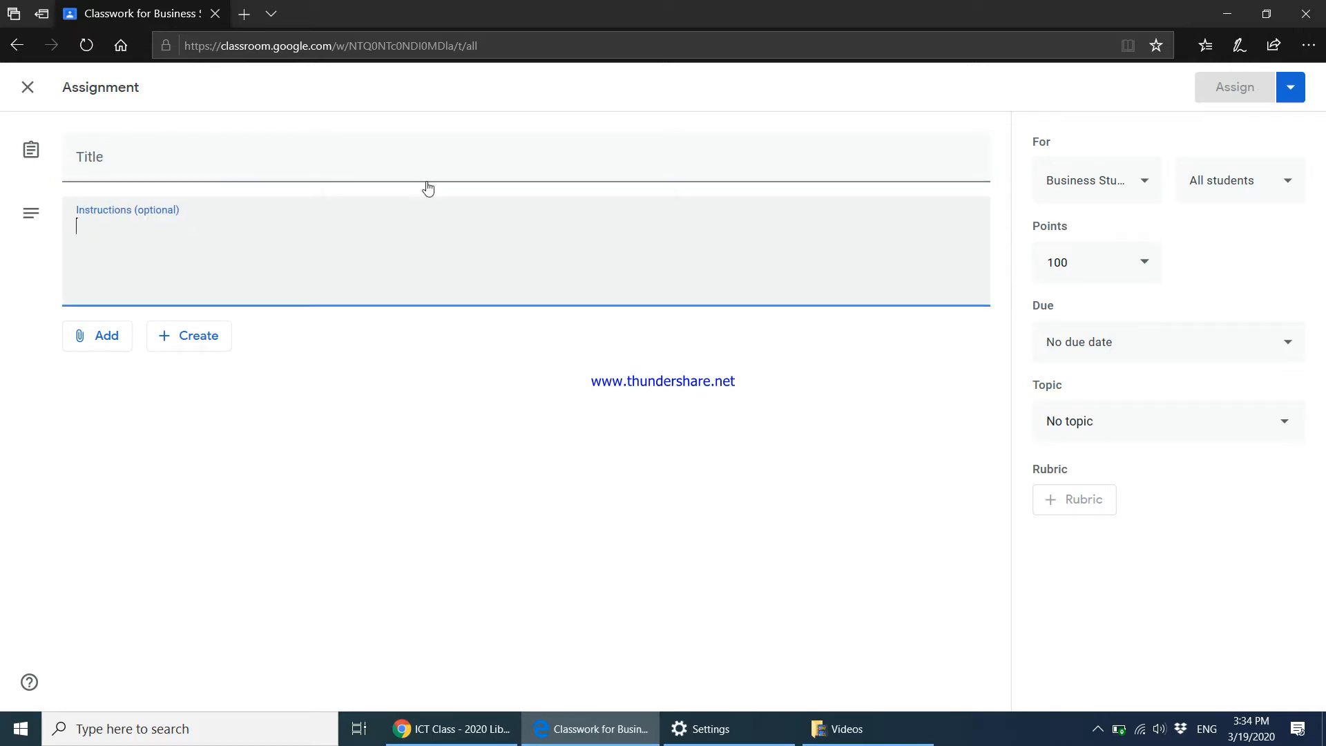
pyautogui.click(1130, 184)
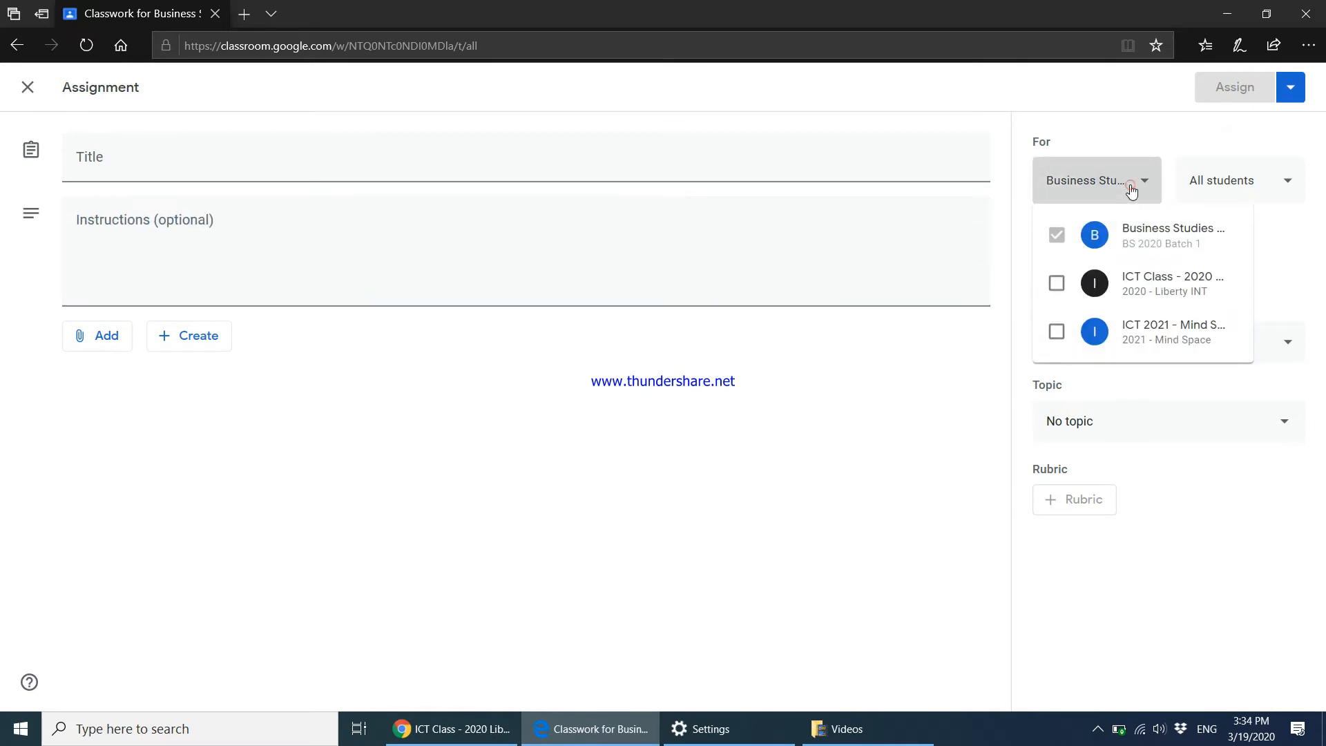
pyautogui.click(1257, 229)
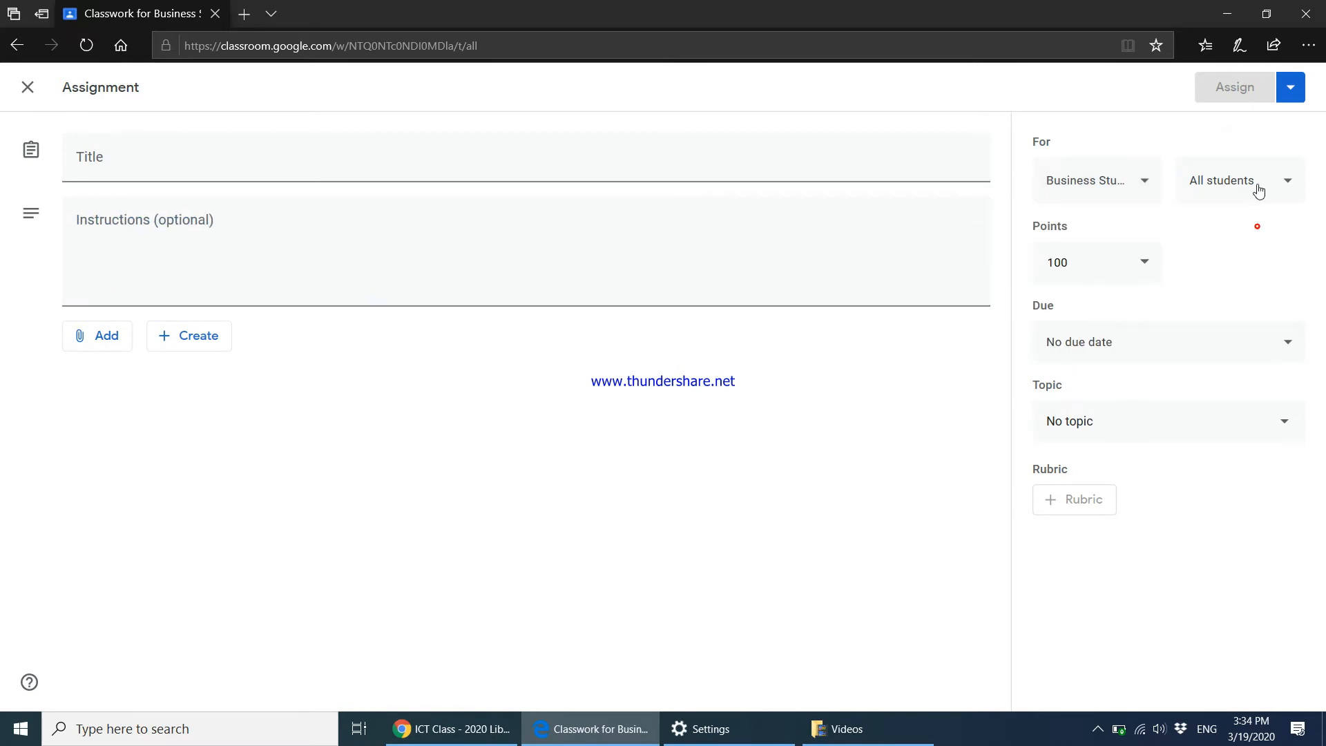
# Set the due date to Tomorrow, start a new topic, and cancel attaching a file.
pyautogui.click(1097, 356)
pyautogui.click(1102, 408)
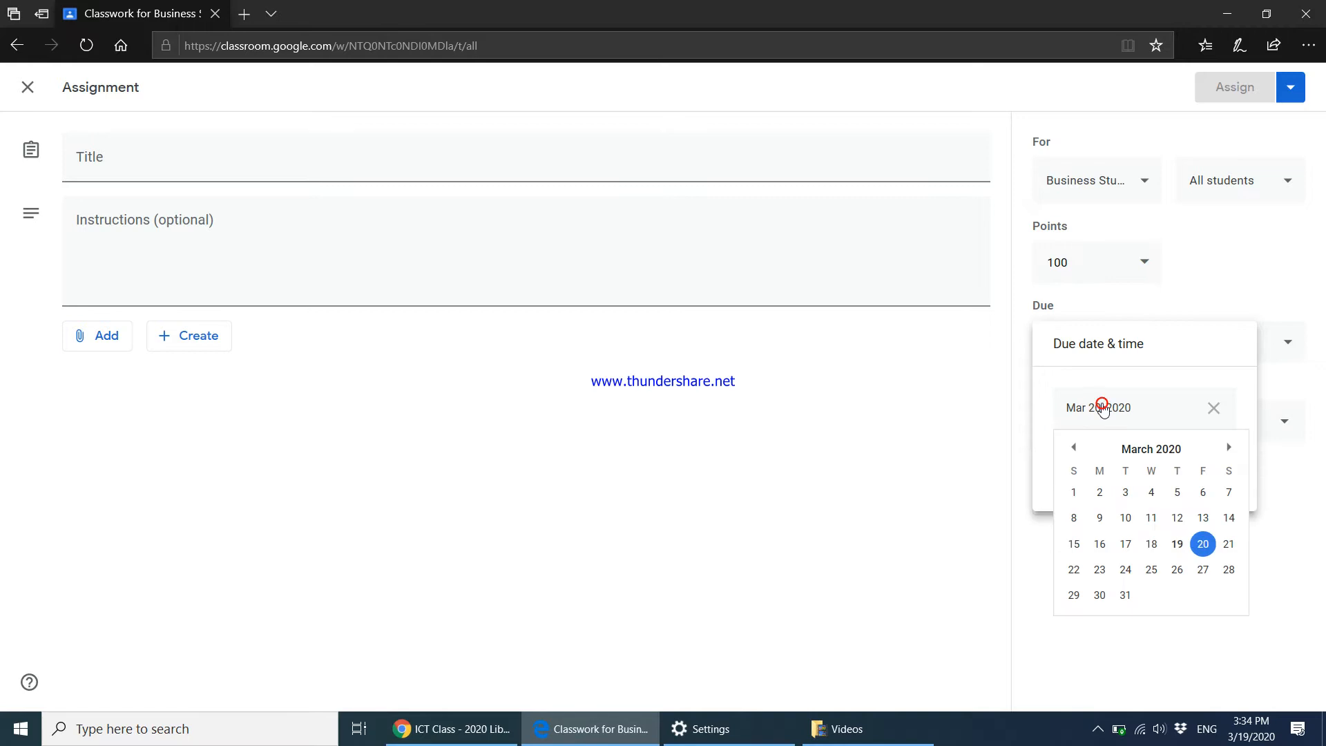
pyautogui.click(1116, 660)
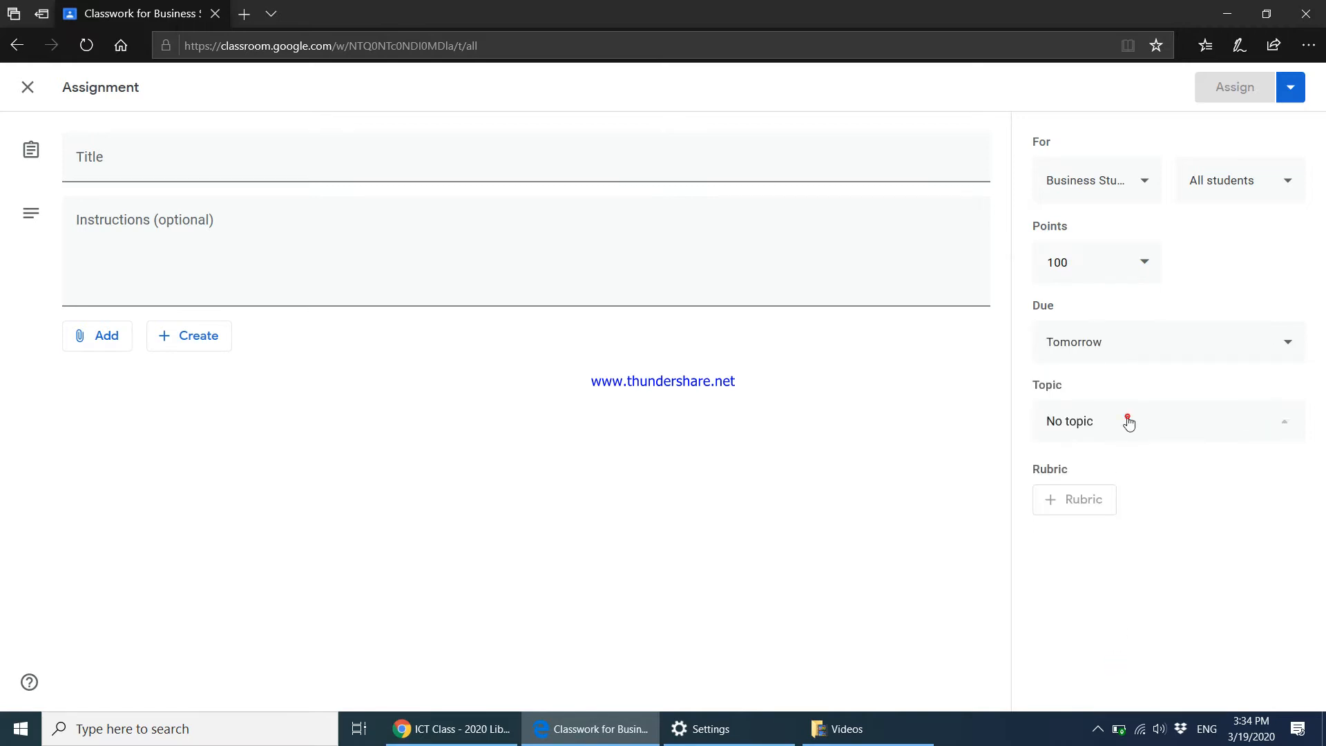
pyautogui.click(1128, 421)
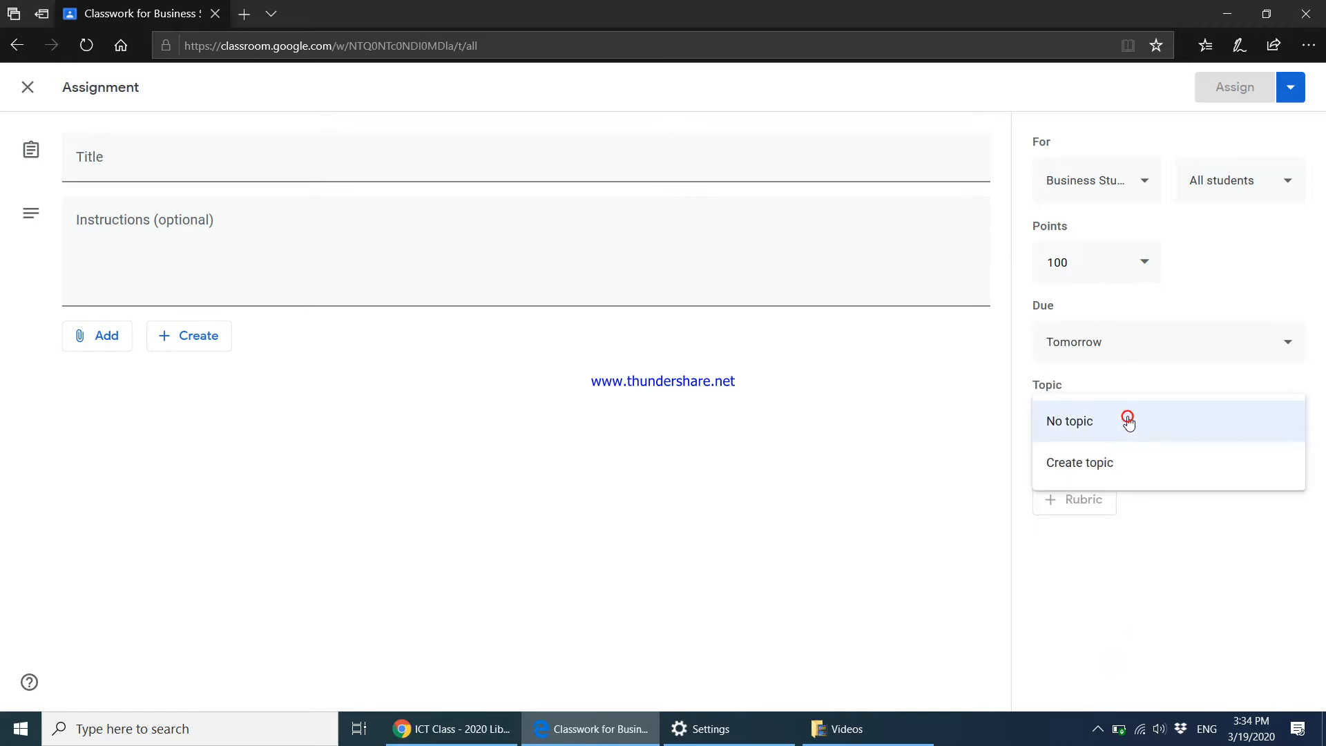
pyautogui.click(1072, 467)
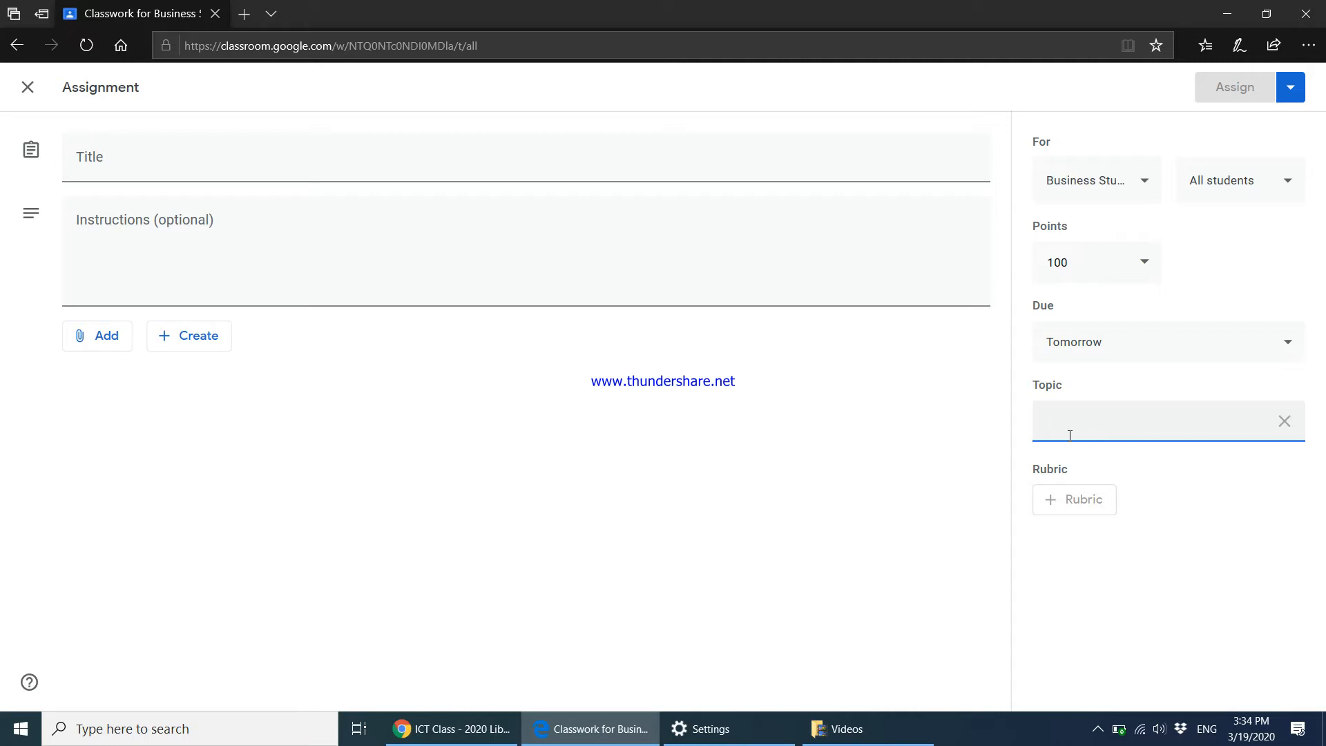
pyautogui.click(594, 447)
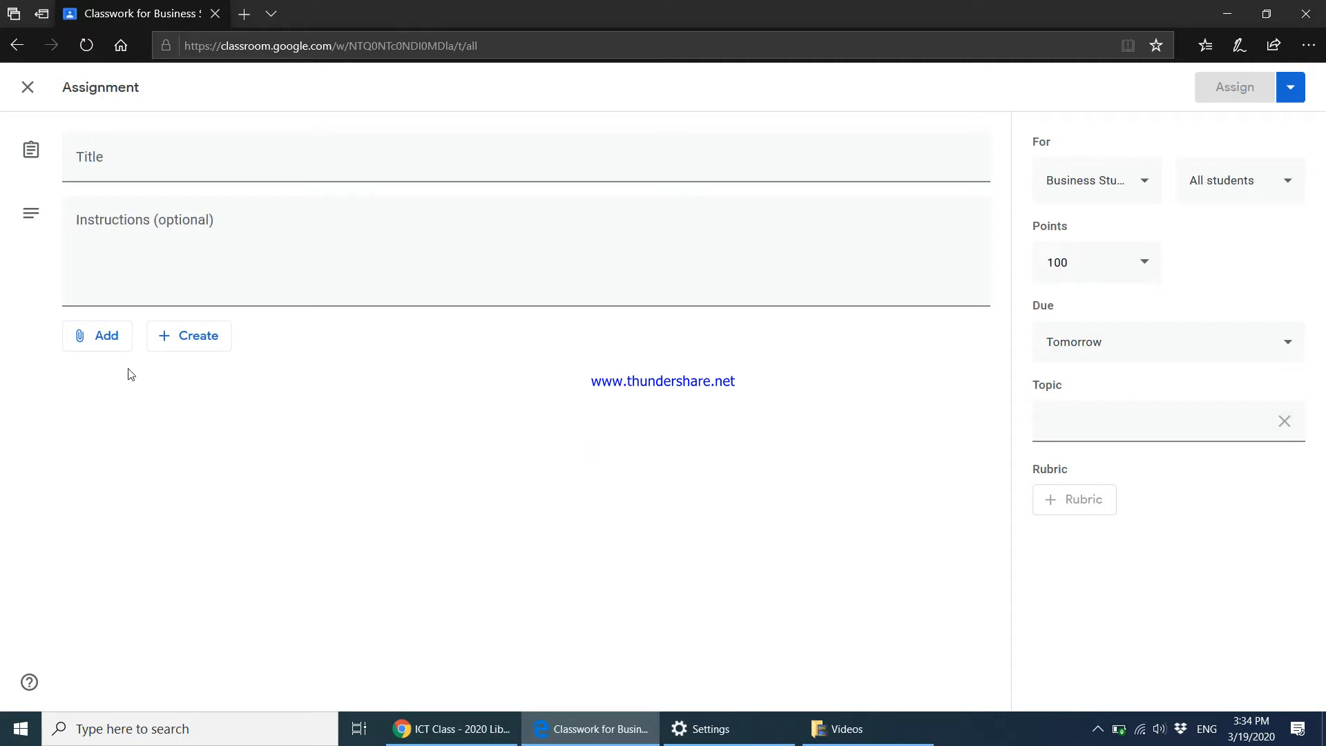
pyautogui.click(110, 347)
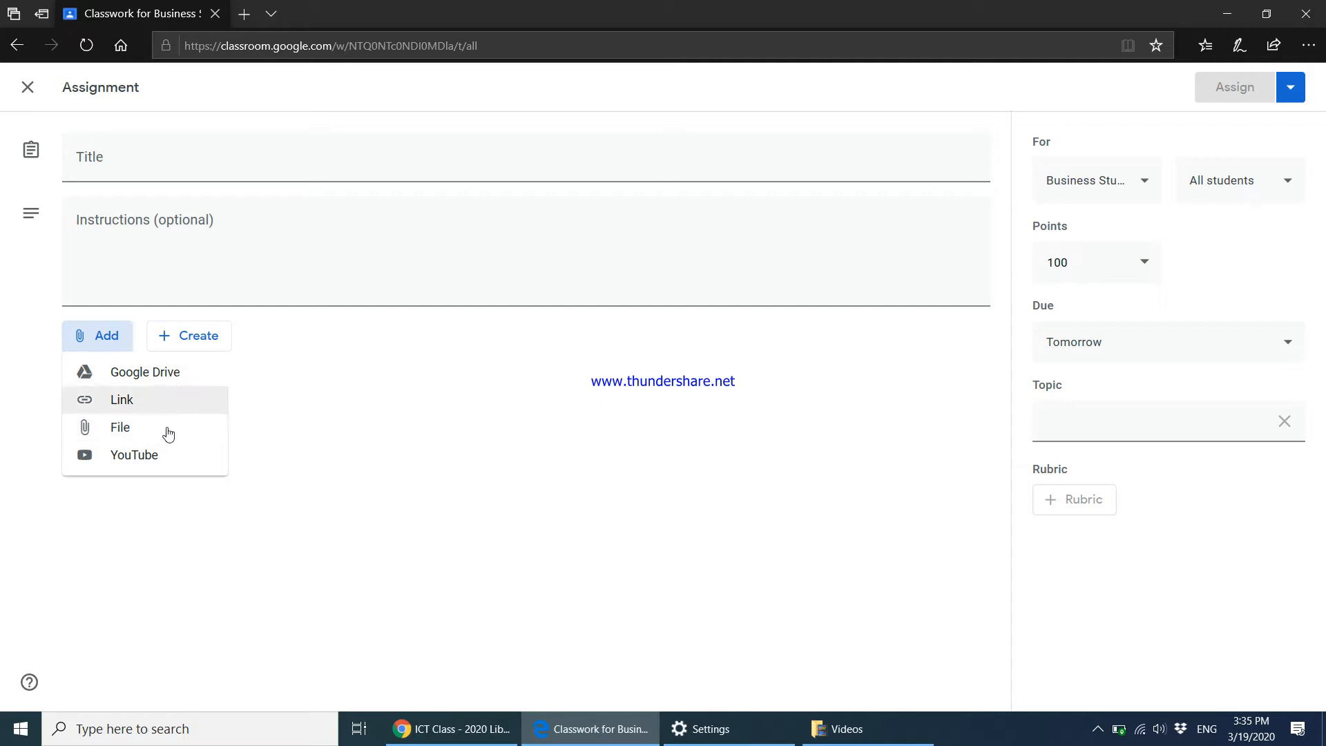
pyautogui.click(147, 435)
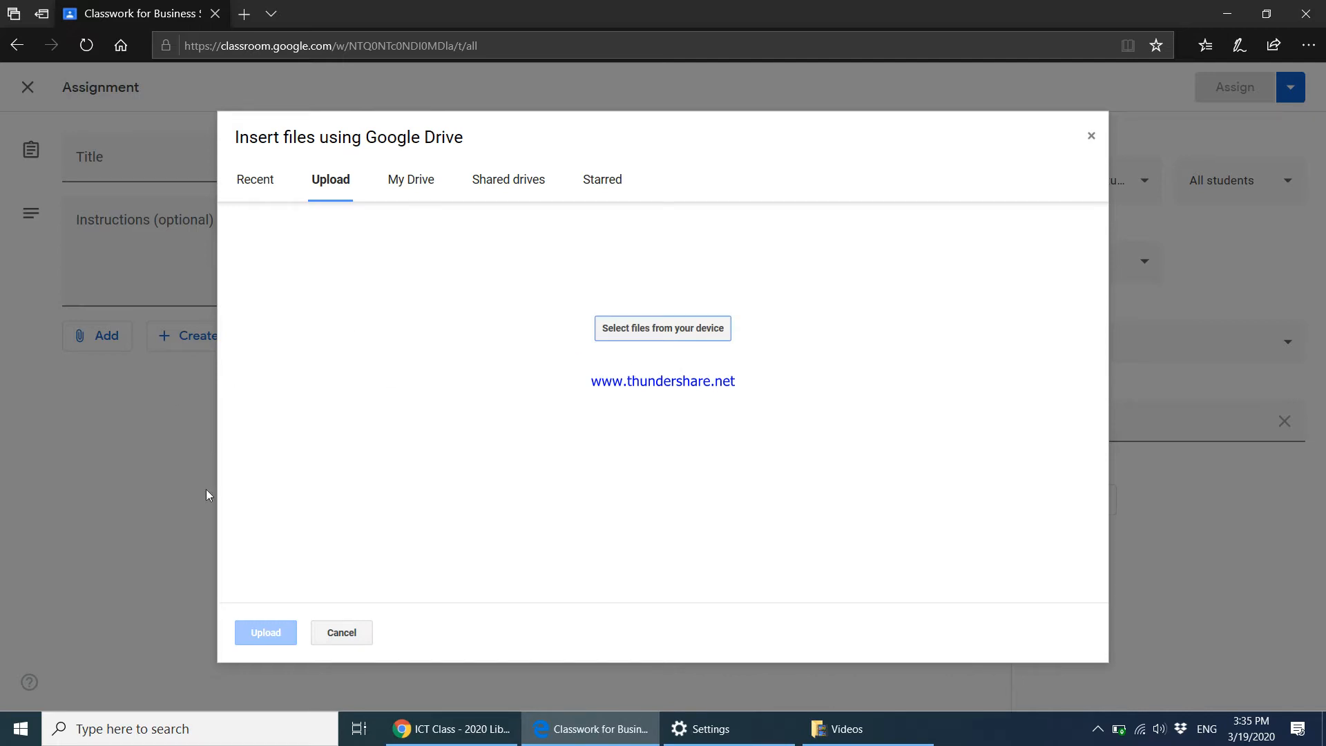
pyautogui.click(339, 633)
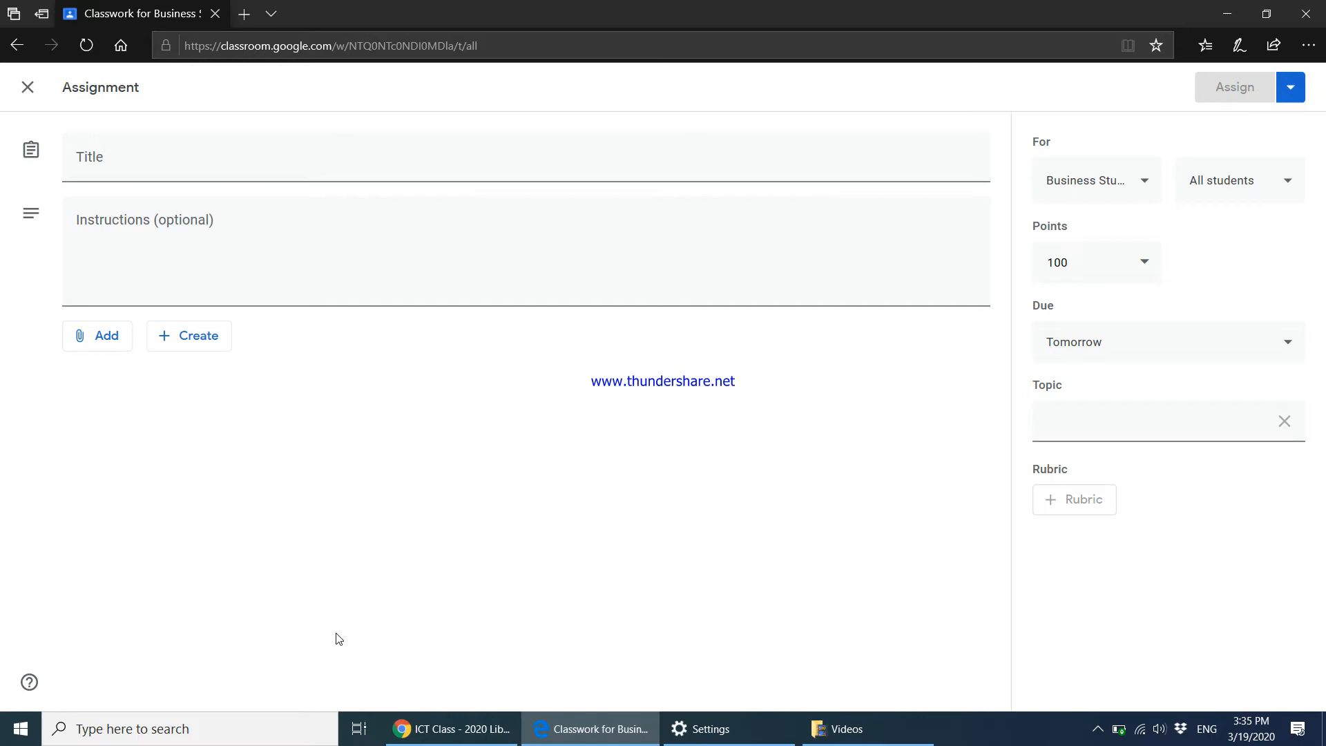
# Title the assignment 'Chapter 1 Questions' with instructions 'Please complete questions 1 to 5'.
pyautogui.click(213, 161)
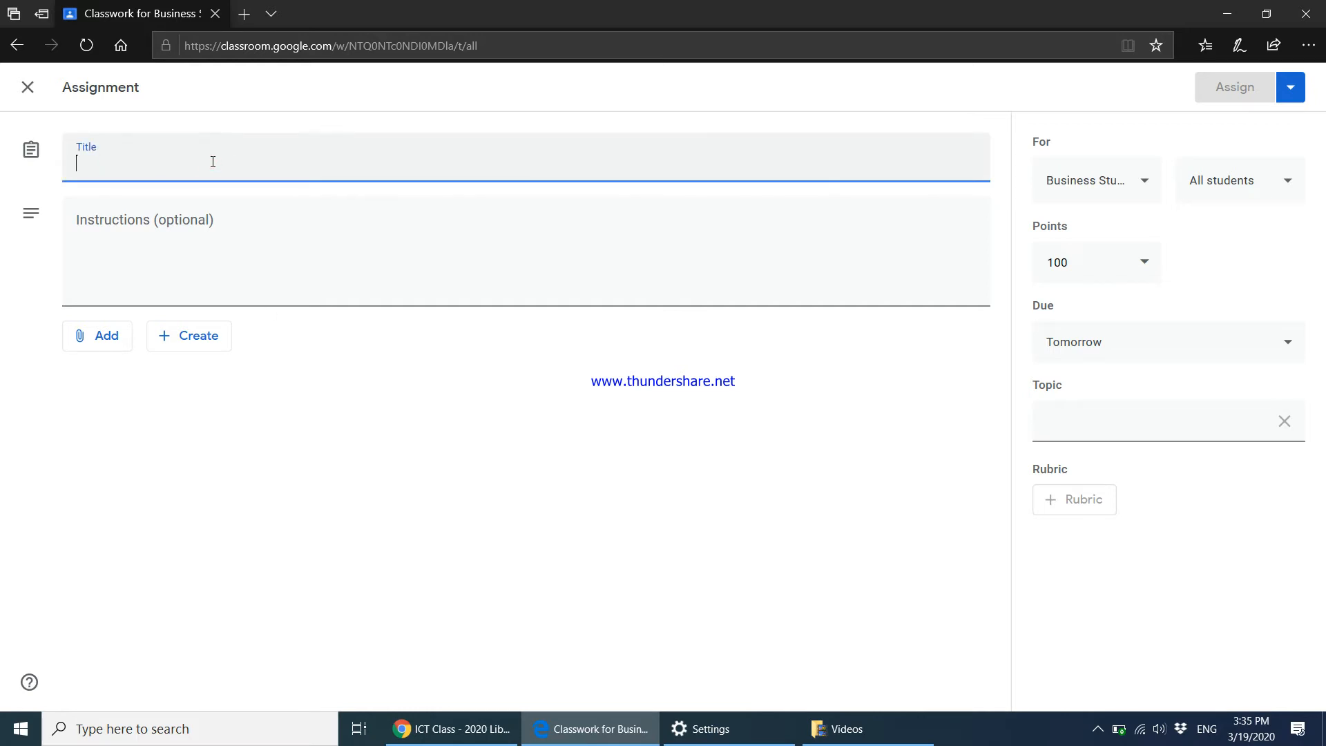
pyautogui.write('Chapter Que')
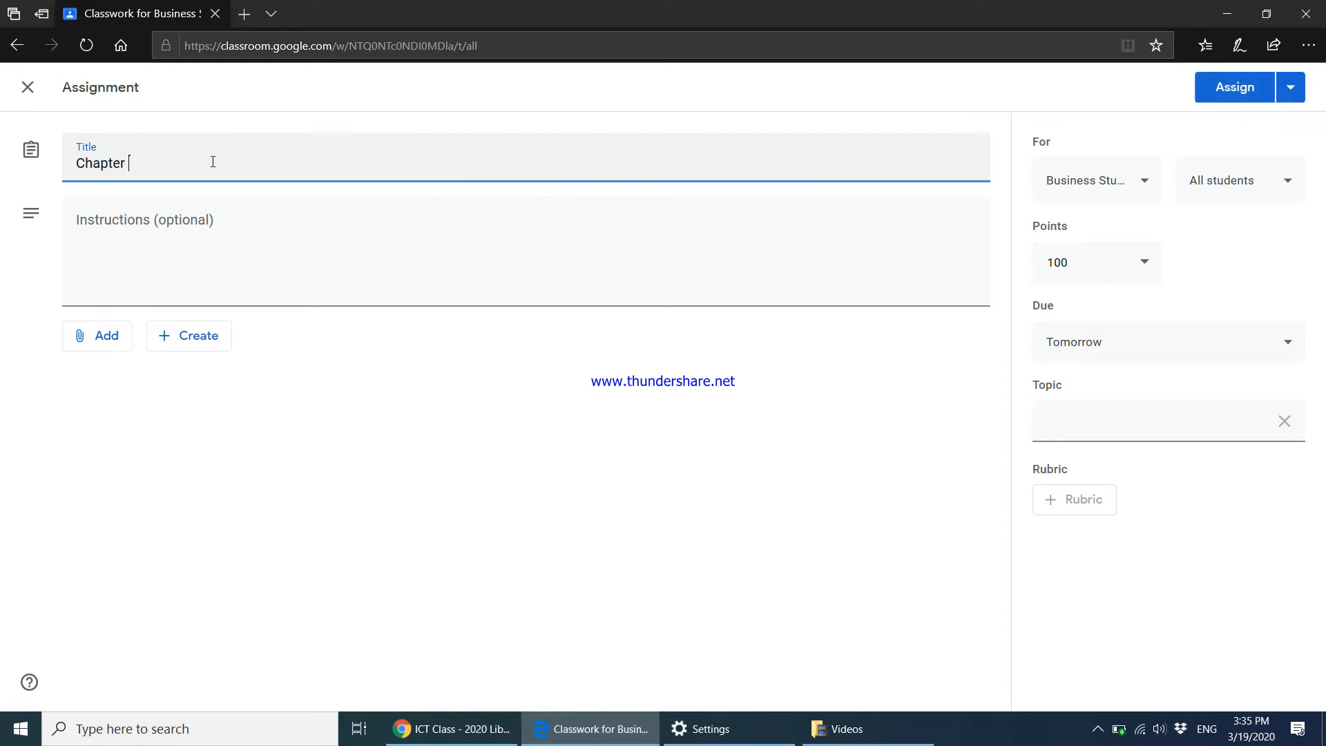
pyautogui.press('BackSpace')
pyautogui.press('BackSpace')
pyautogui.press('BackSpace')
pyautogui.write('1 Questions')
pyautogui.click(204, 220)
pyautogui.write('Please complet')
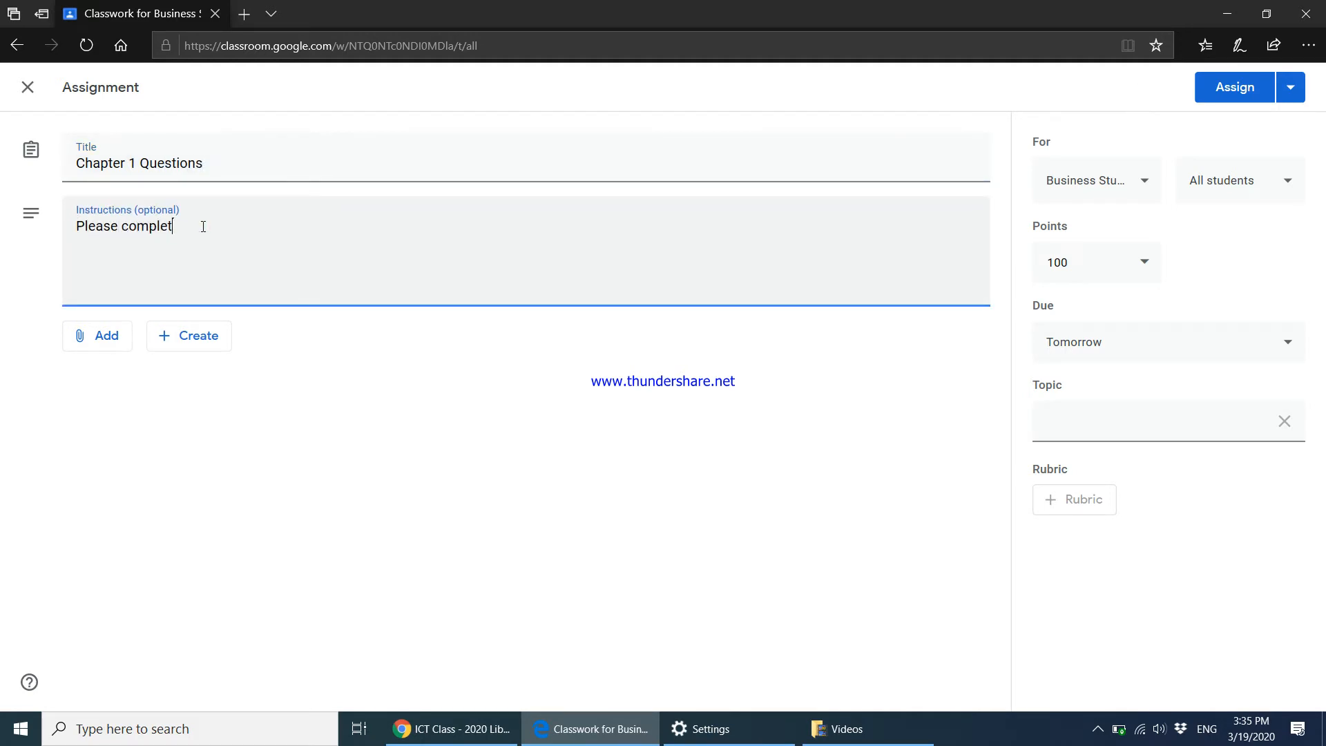
pyautogui.write('e questions 1 to 5')
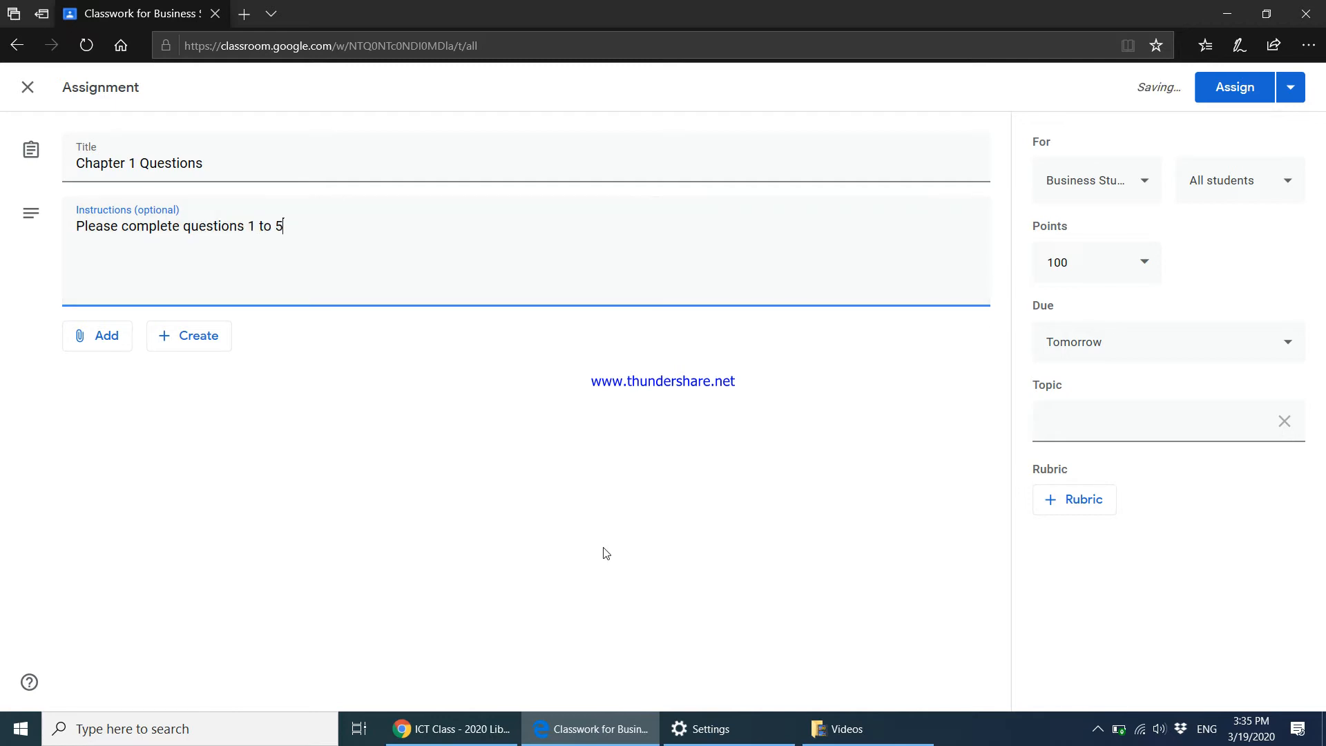
# Set the topic to 'BS - Chapter 1', correcting its typo, and assign the assignment.
pyautogui.click(1080, 432)
pyautogui.write('BS - CHpater 1')
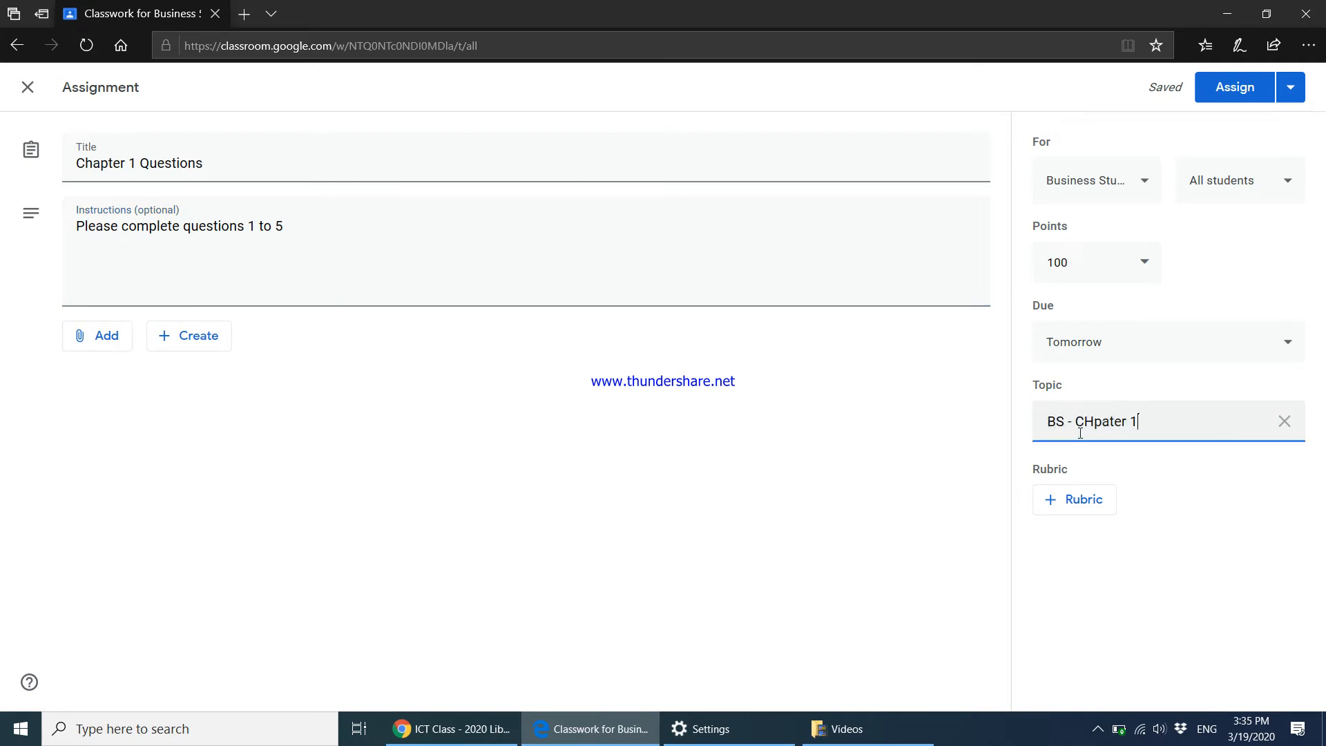
pyautogui.click(1085, 422)
pyautogui.press('Delete')
pyautogui.press('Delete')
pyautogui.write('ha')
pyautogui.press('BackSpace')
pyautogui.press('Delete')
pyautogui.write('p')
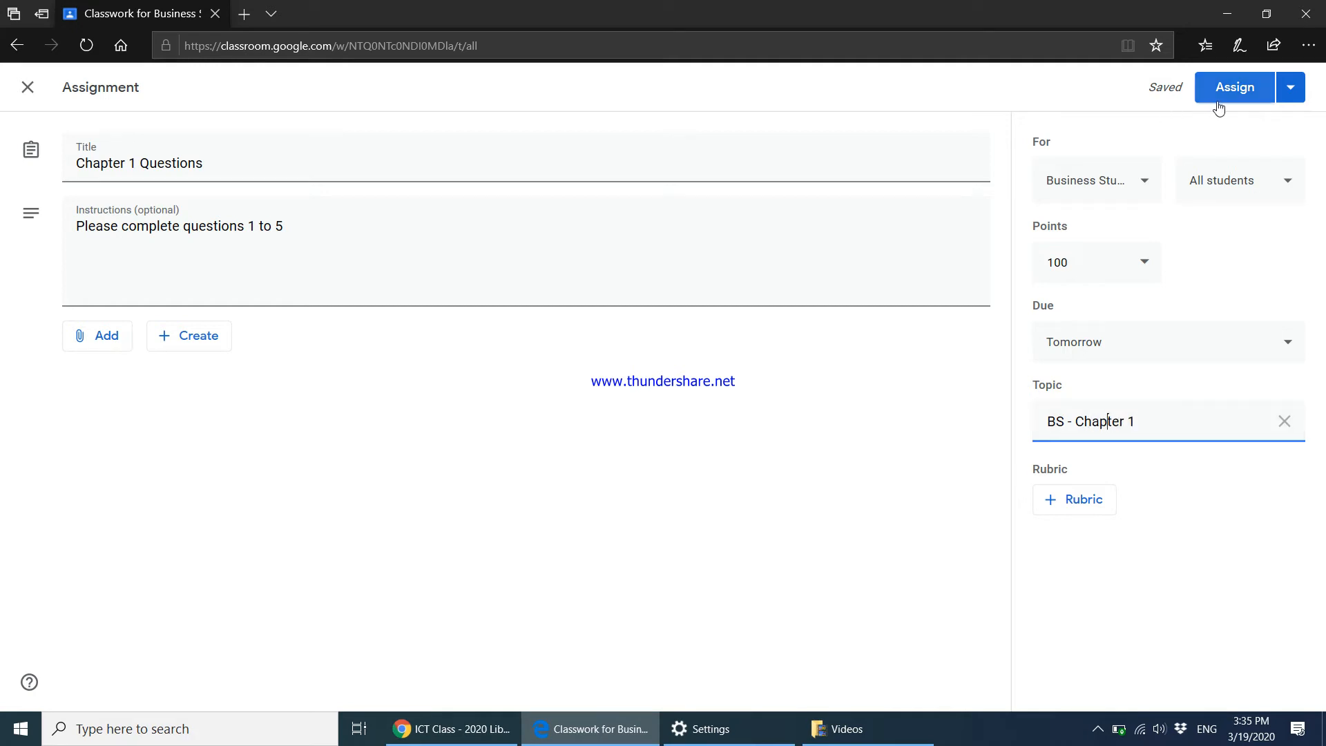
pyautogui.click(213, 340)
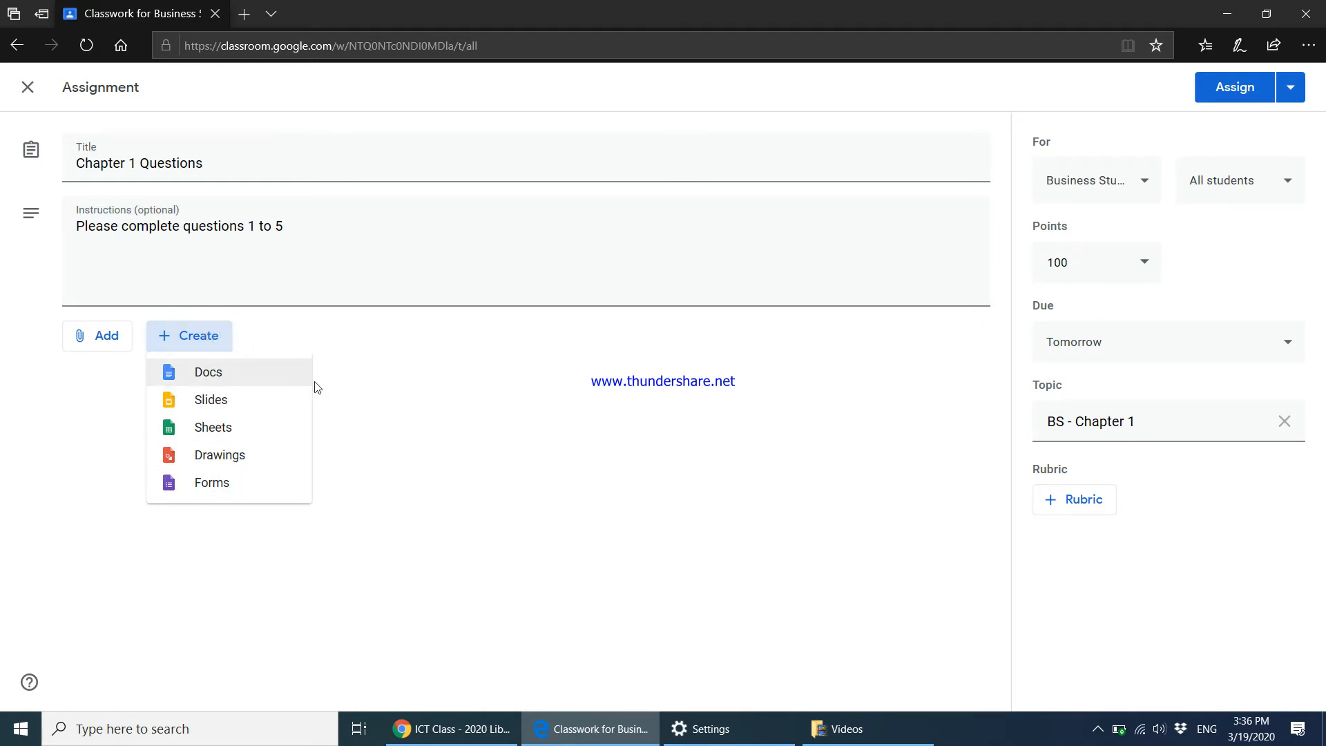
pyautogui.click(413, 406)
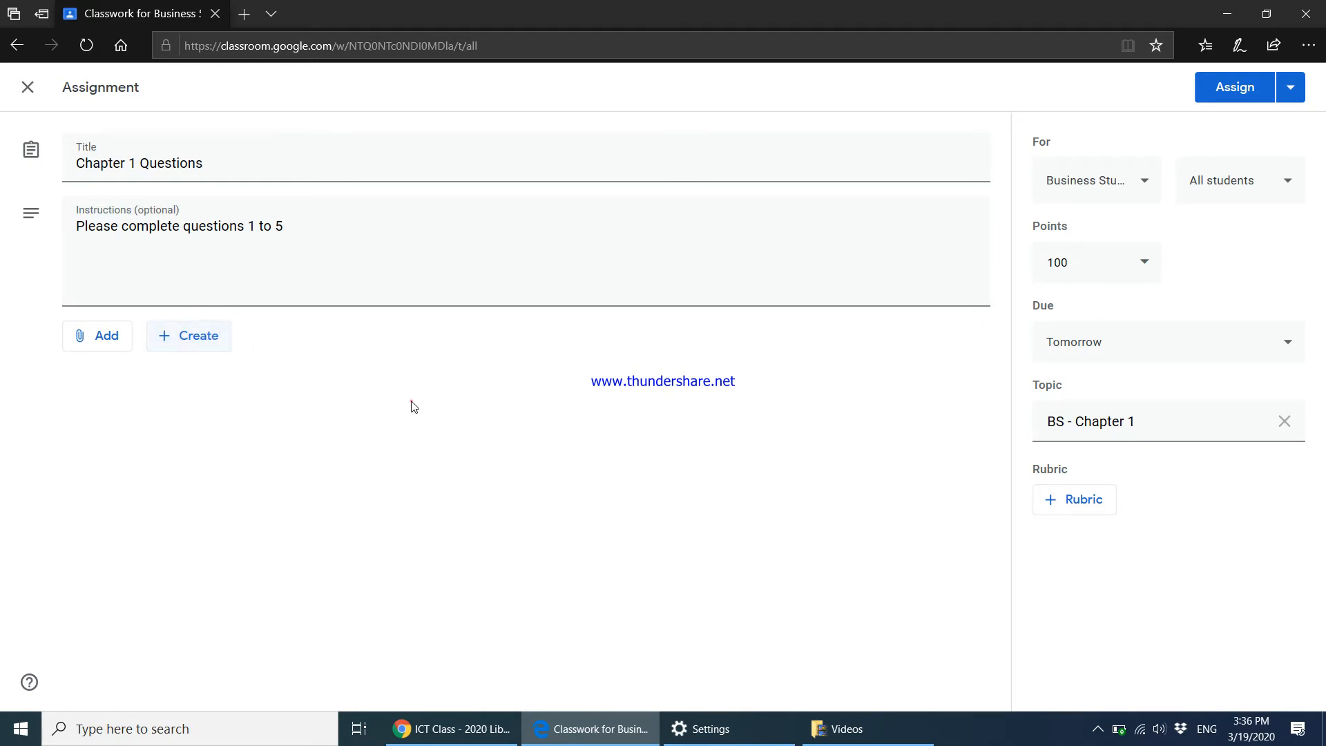
pyautogui.click(1215, 97)
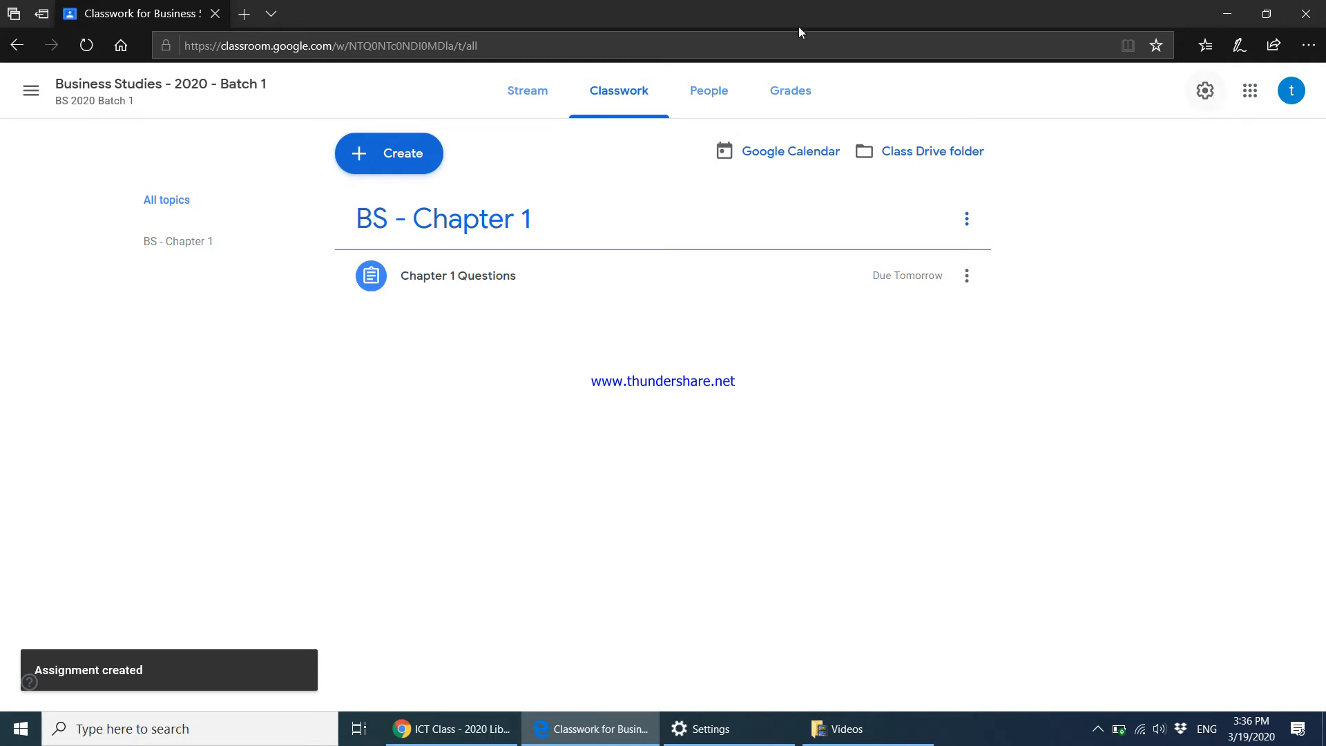
# Create quiz assignment 'Worksheet for Chapter 1' with instructions 'Answer all questions' and open its Blank Quiz.
pyautogui.click(403, 150)
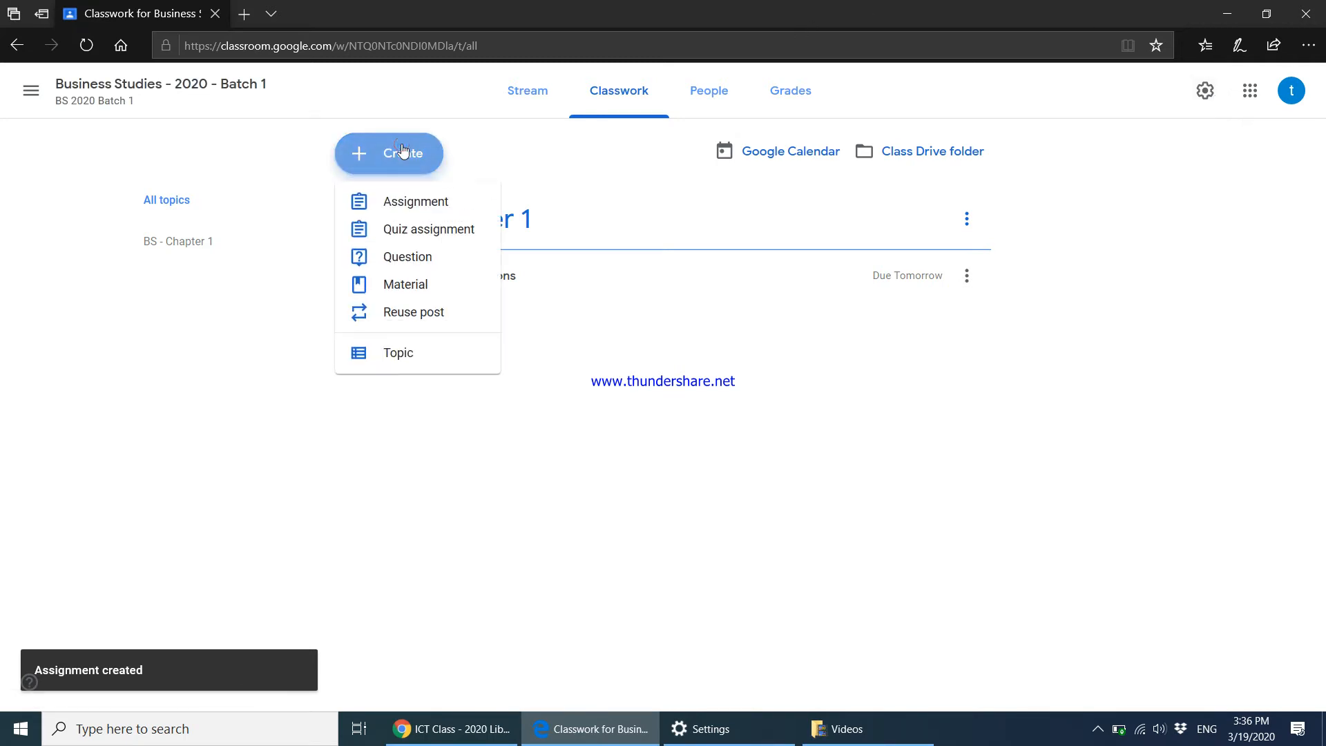
pyautogui.click(402, 234)
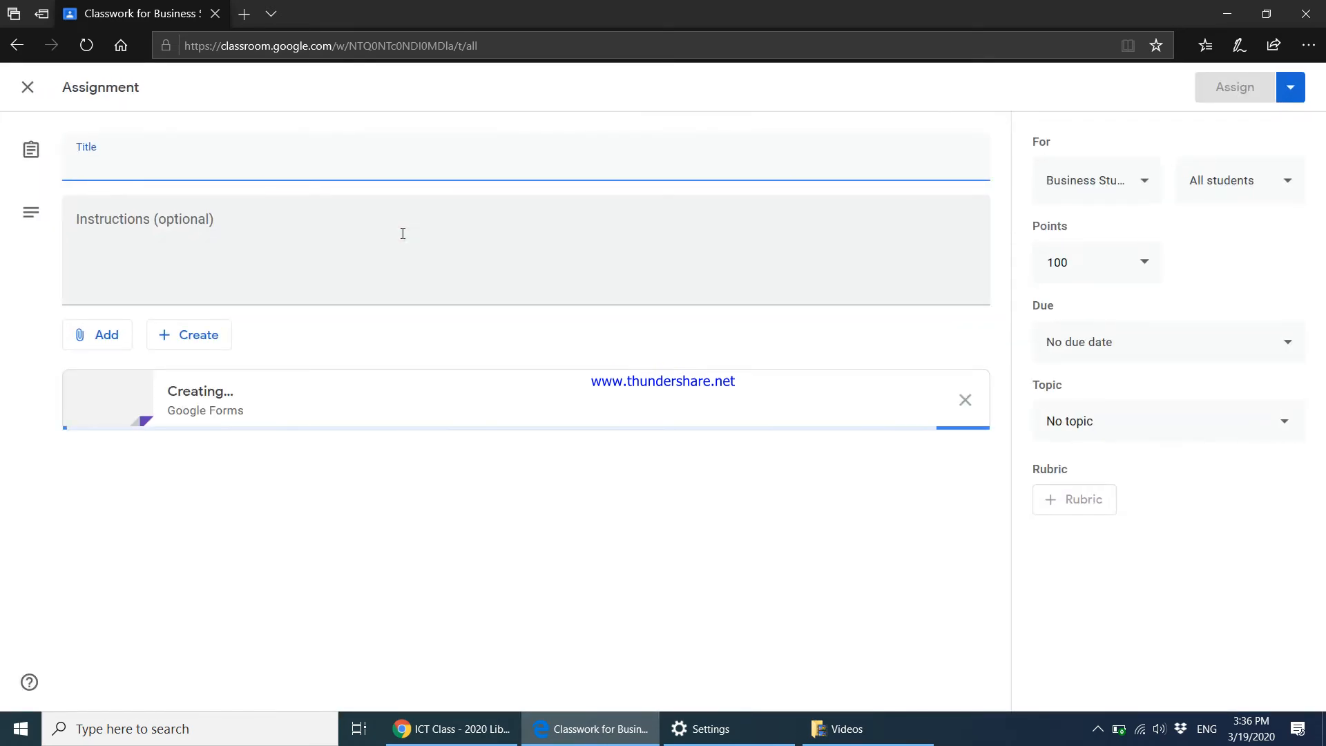
pyautogui.write('Worksheet for Ch')
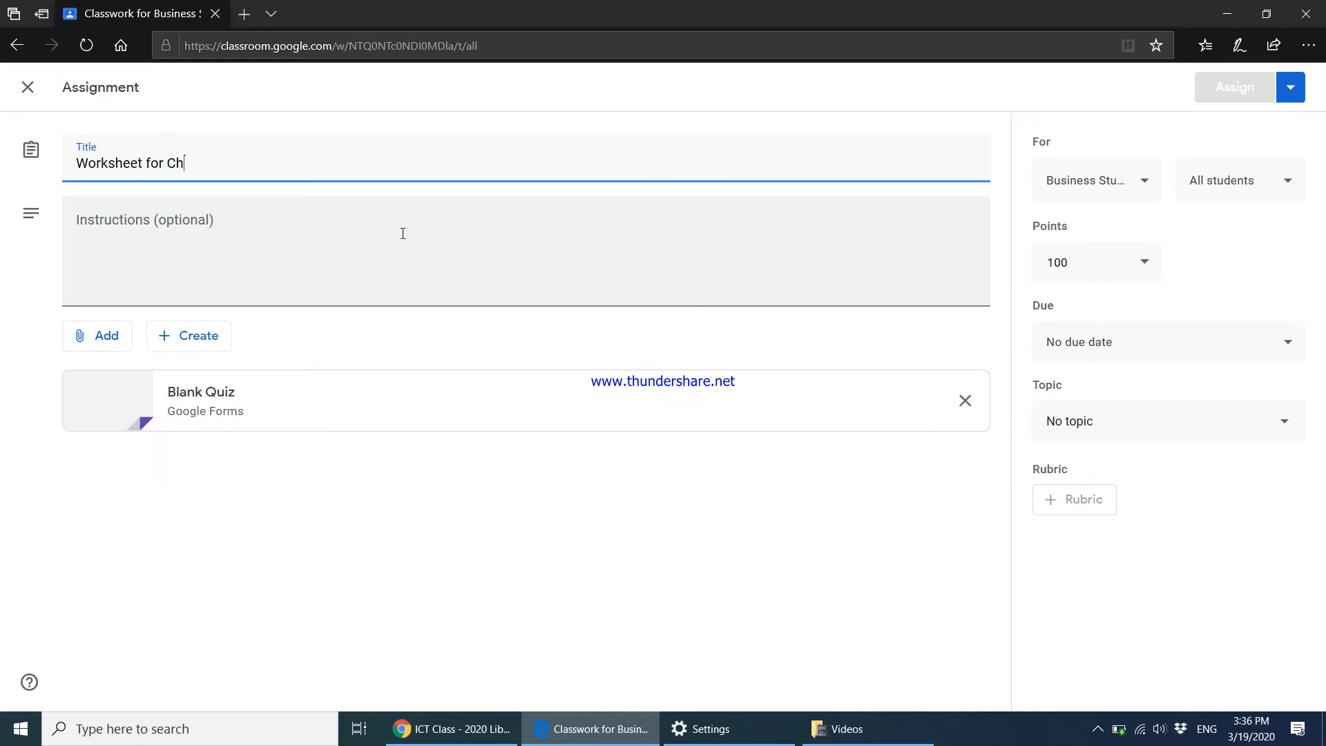
pyautogui.write('apter 1')
pyautogui.click(394, 236)
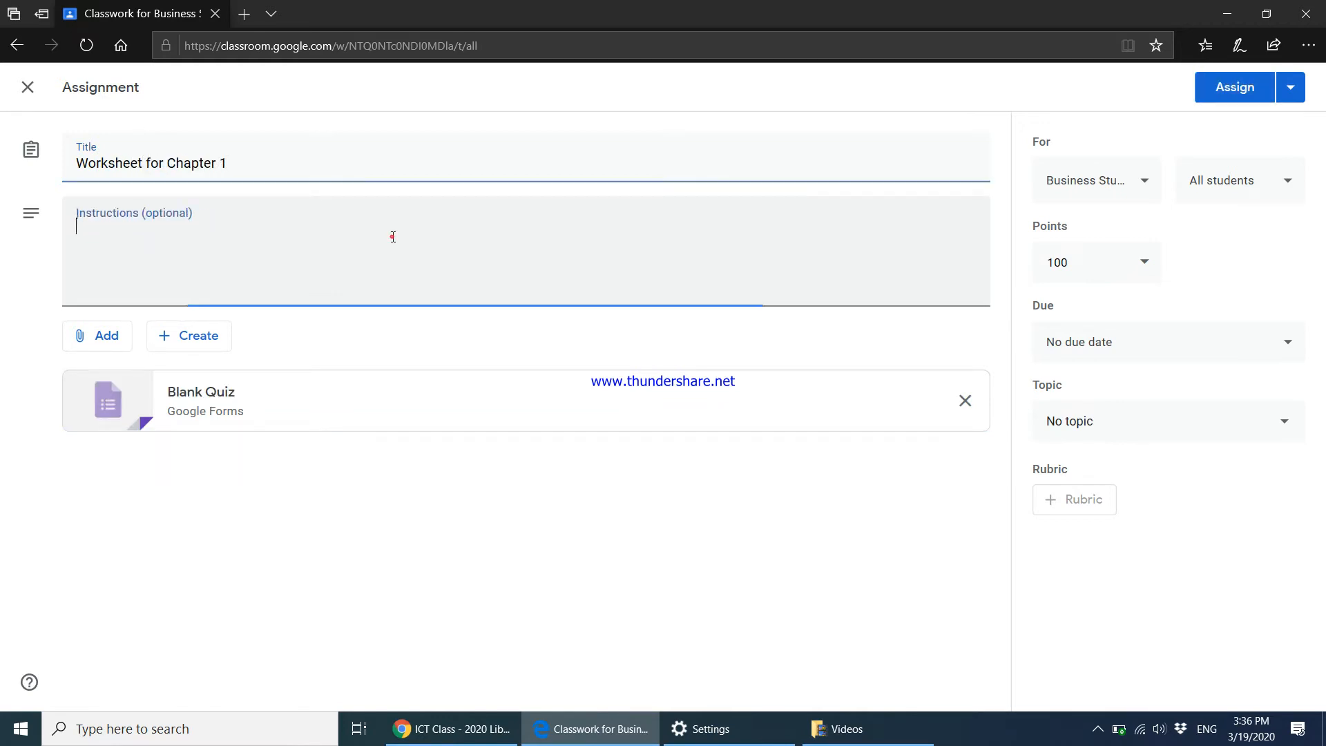
pyautogui.write('Answer all questions')
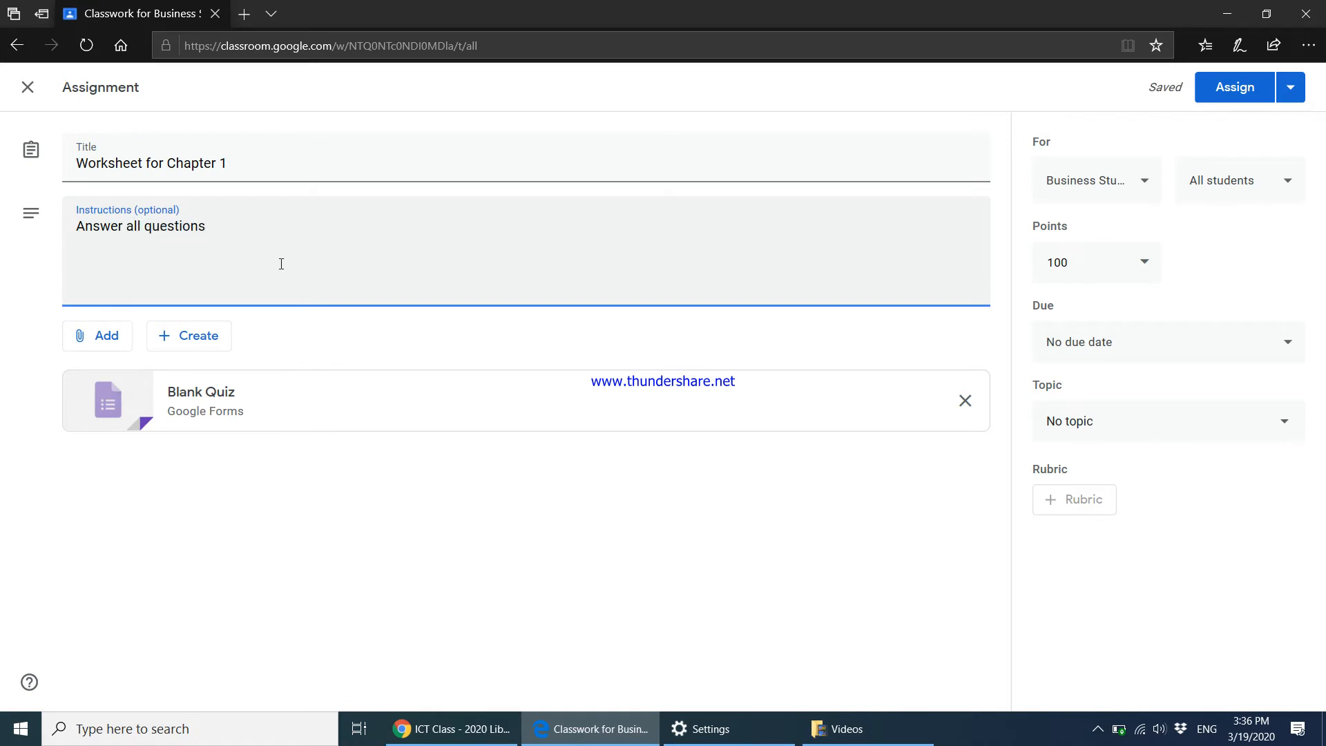
pyautogui.click(208, 422)
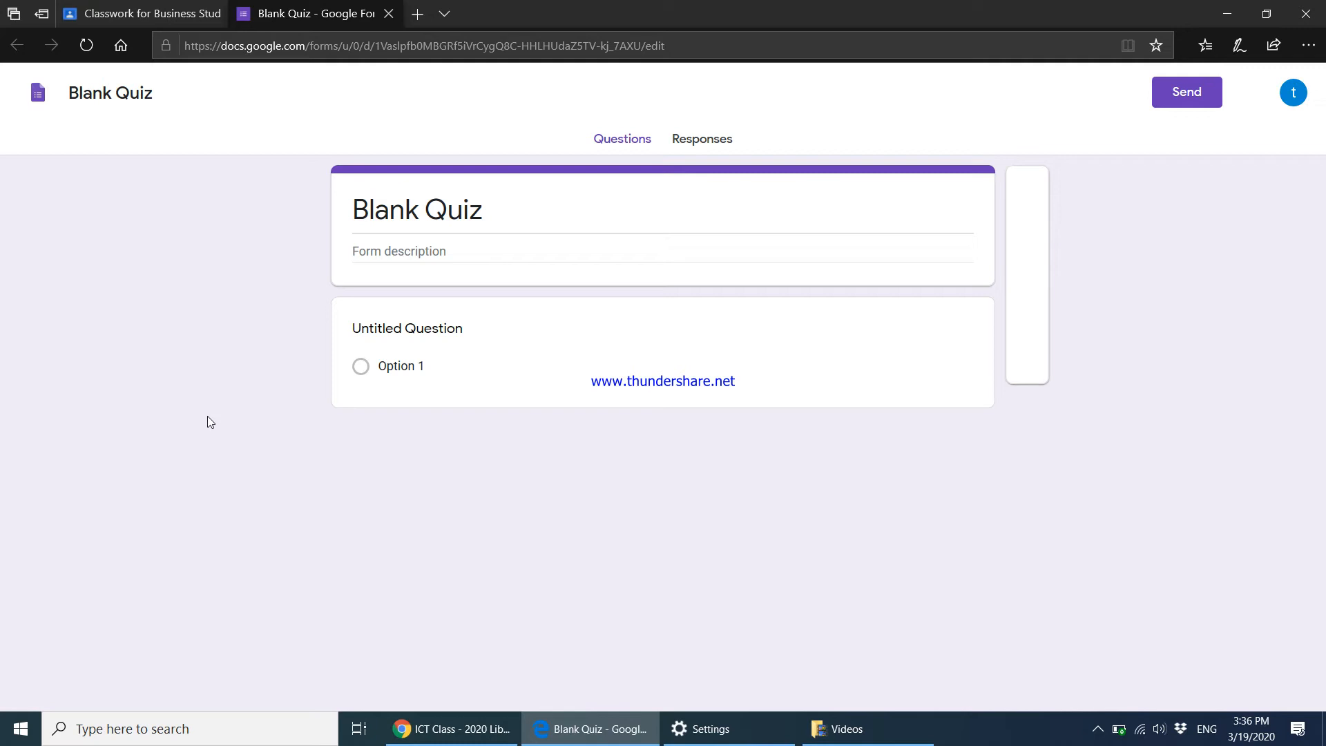
# Dismiss the quizzes introduction and keep the first question's type as Multiple choice.
pyautogui.click(412, 213)
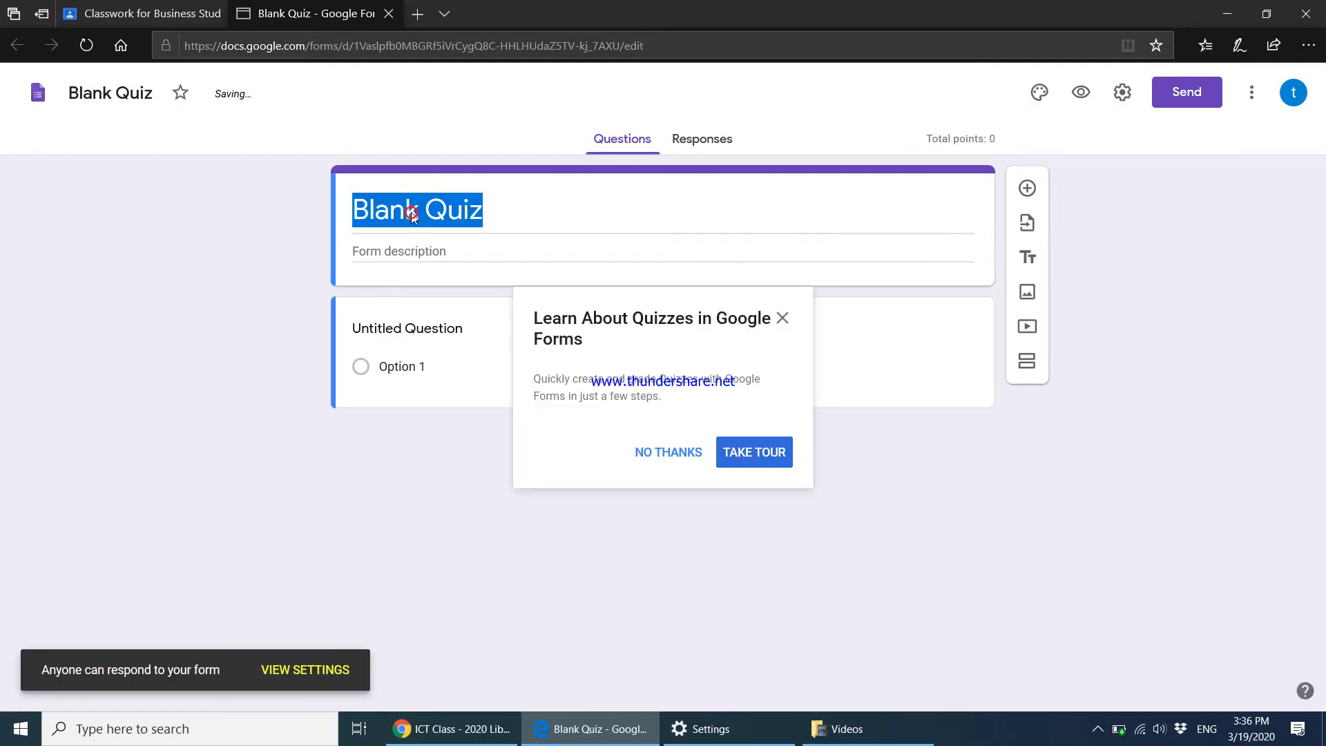
pyautogui.click(423, 252)
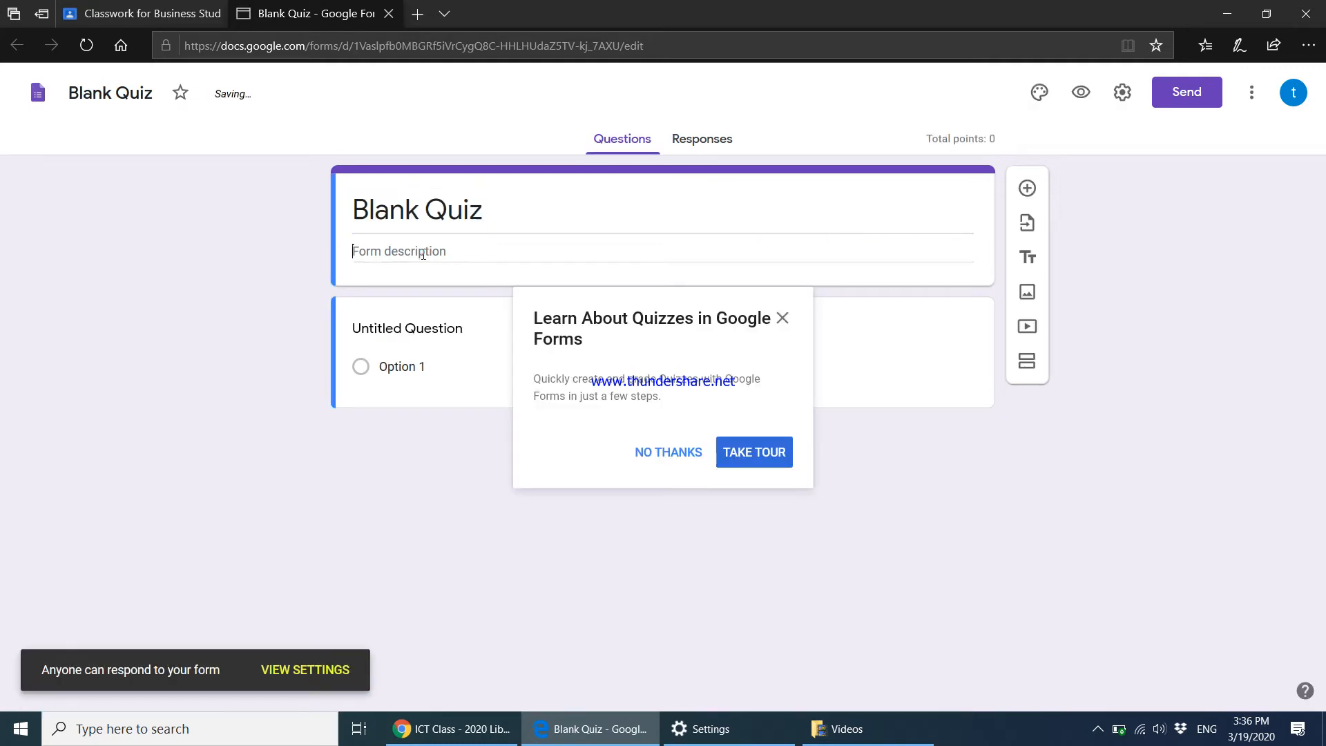
pyautogui.click(783, 319)
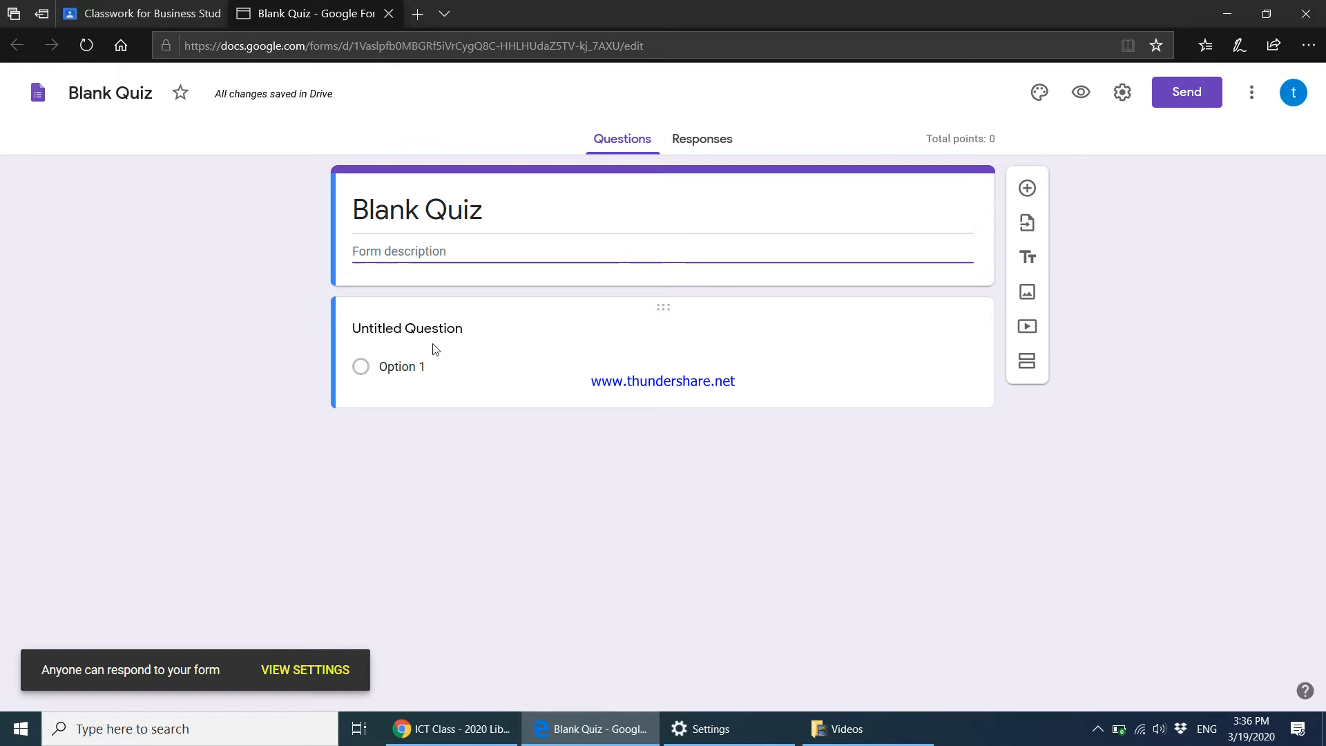
pyautogui.click(415, 367)
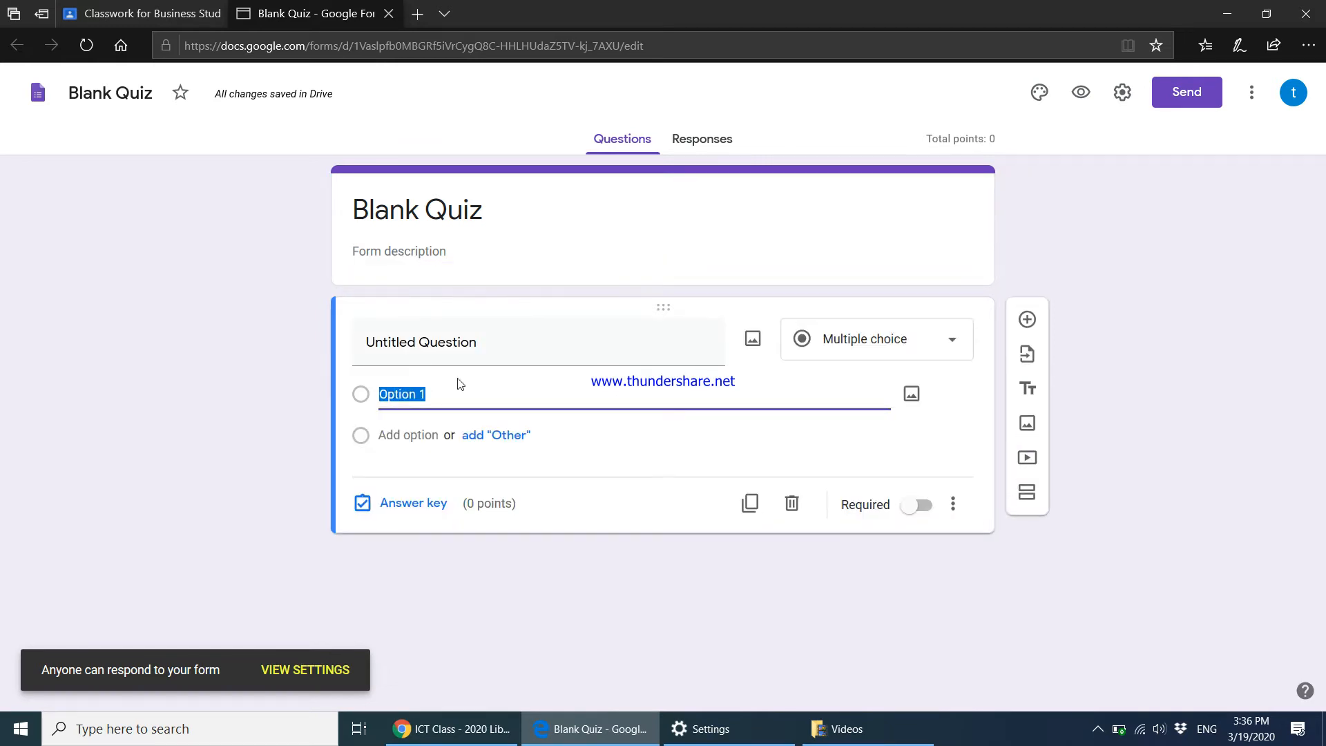
pyautogui.click(897, 349)
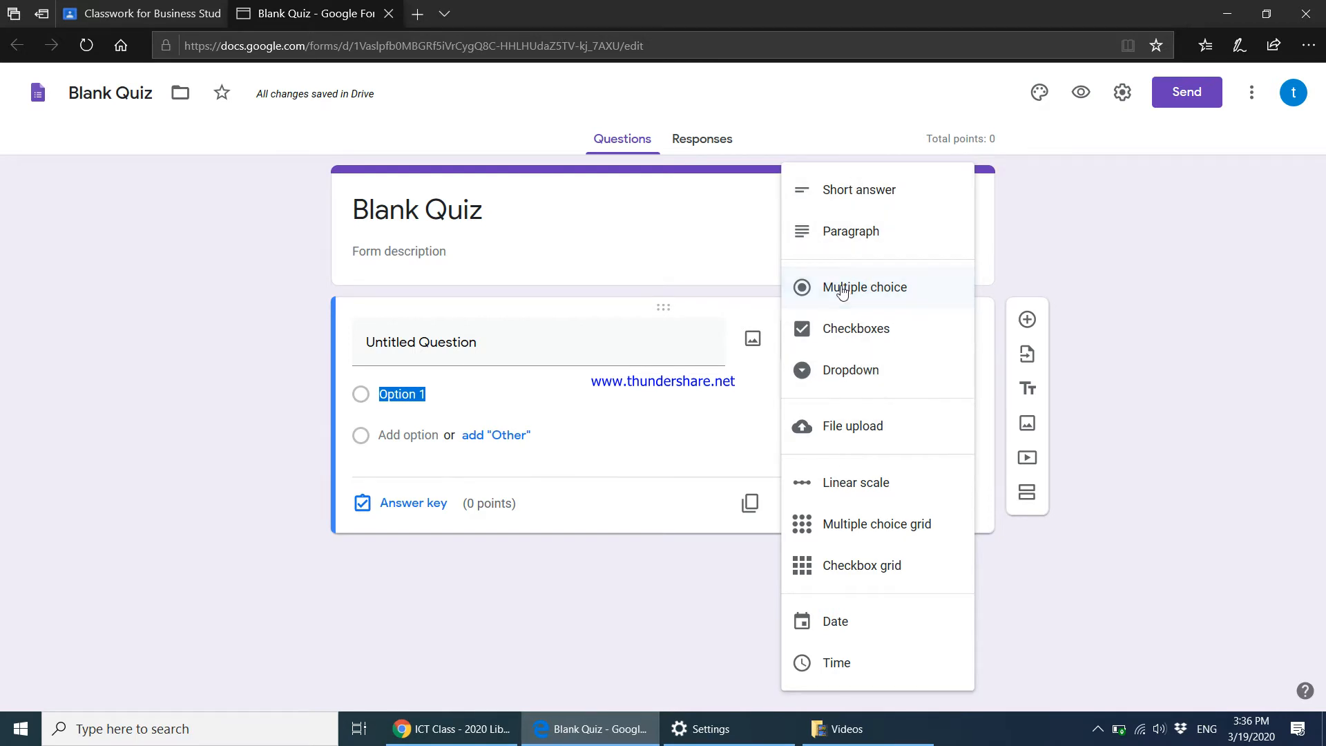
pyautogui.click(467, 345)
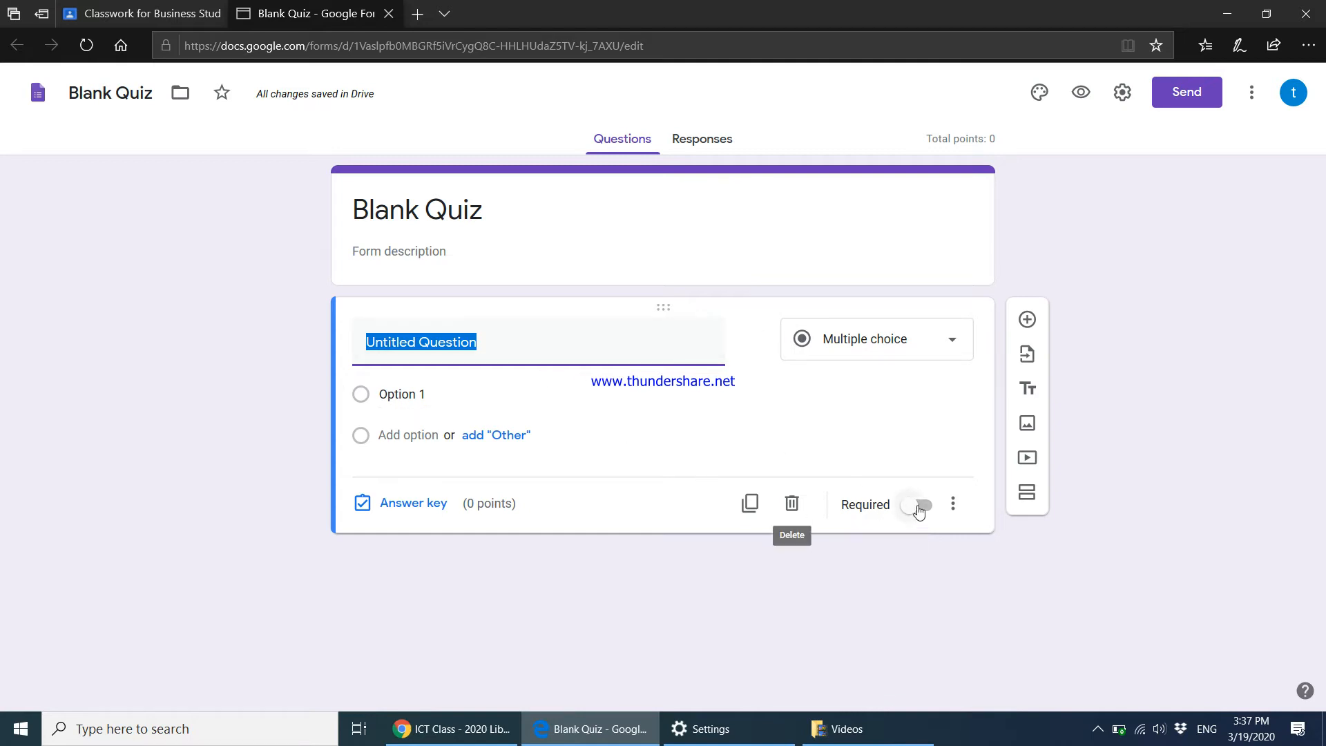
# Add a Paragraph question and rename the form to 'Quiz 1'.
pyautogui.click(1027, 321)
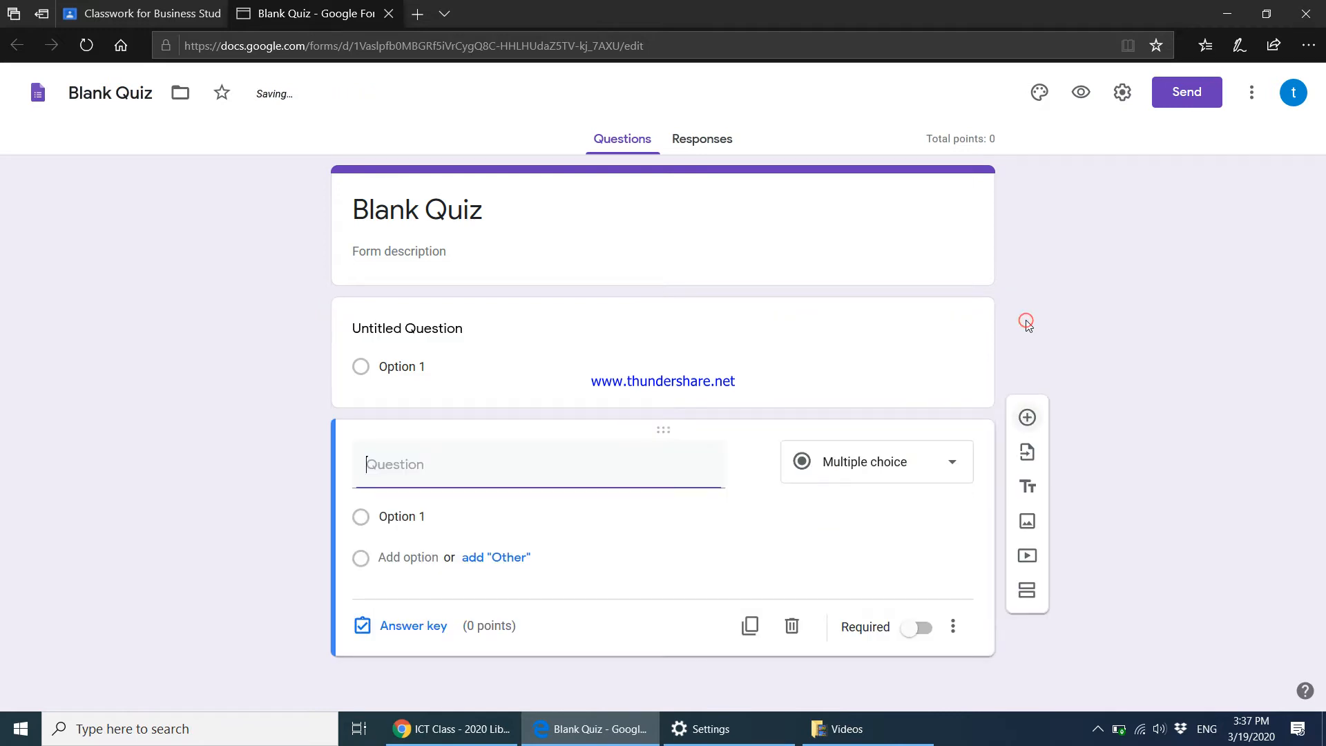
pyautogui.click(832, 474)
pyautogui.click(828, 235)
pyautogui.click(423, 469)
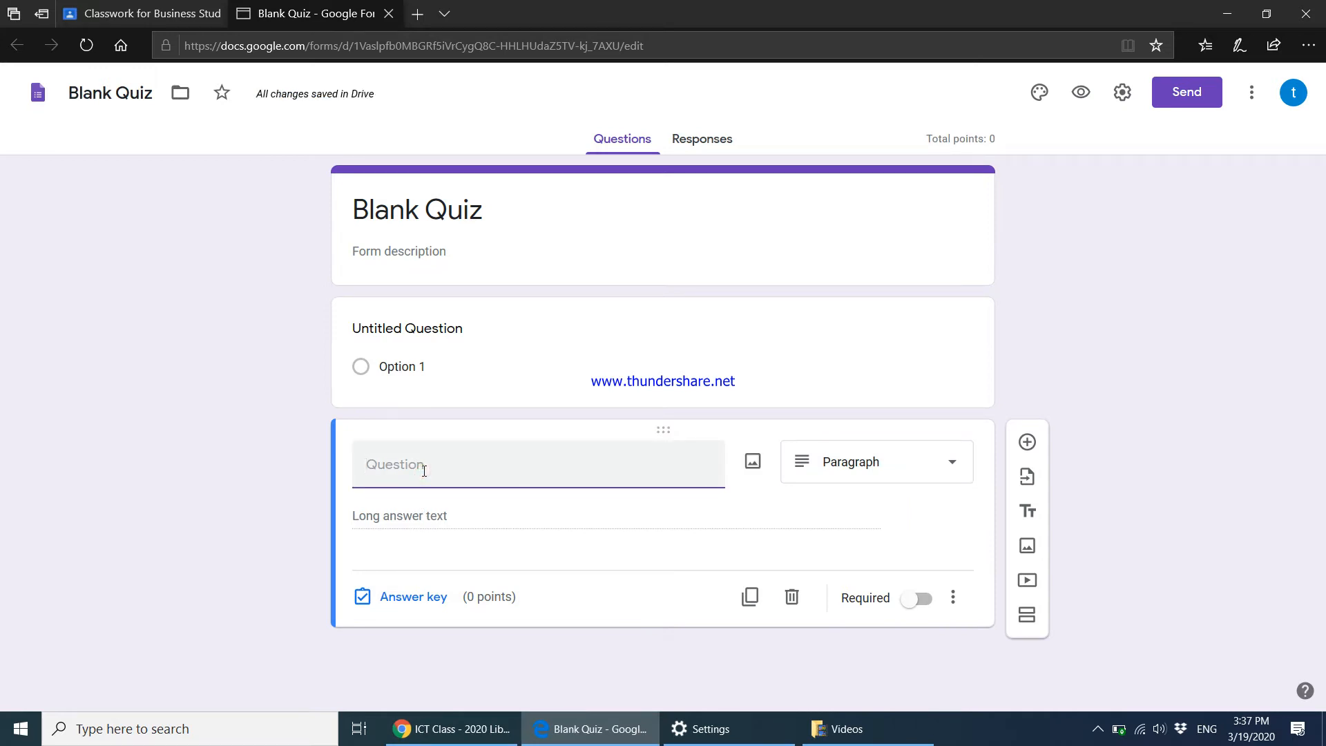
pyautogui.tripleClick(456, 221)
pyautogui.write('Quiz 1')
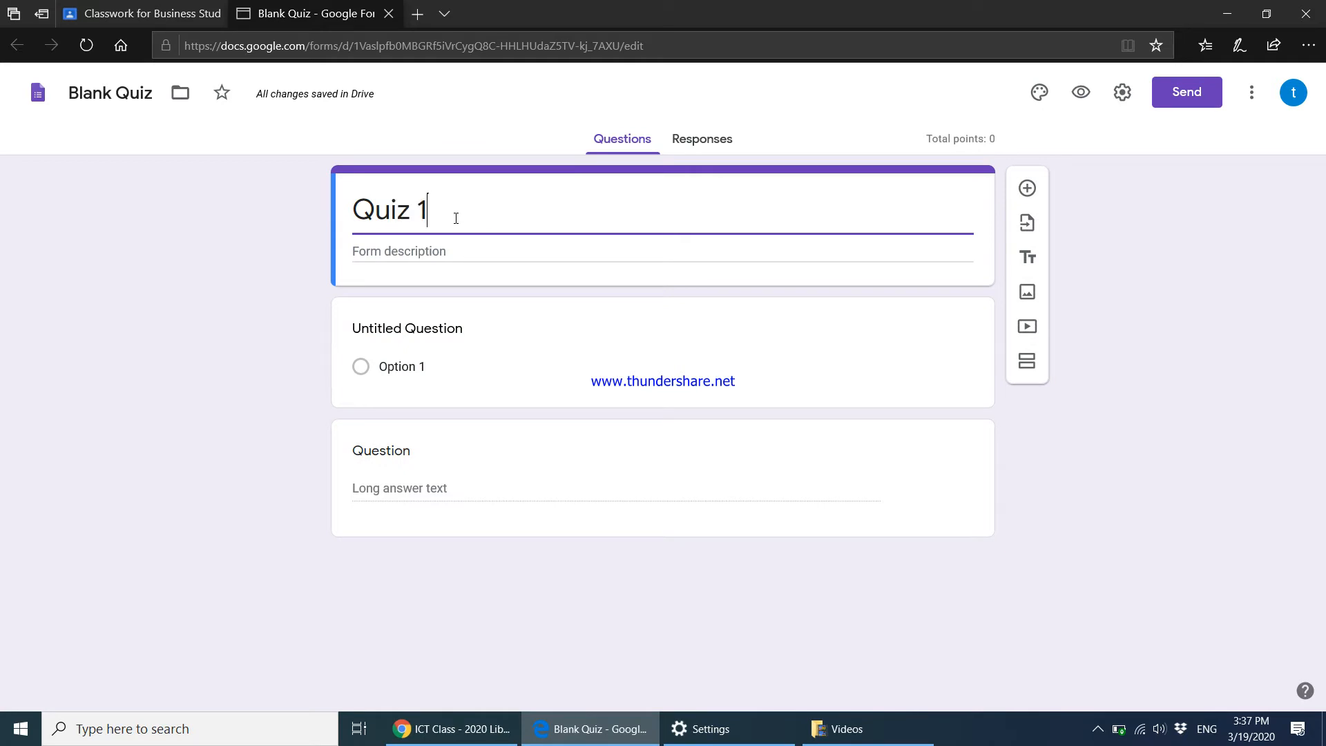
# Word the first question 'Select the correct answer' and give it two answer options.
pyautogui.click(423, 330)
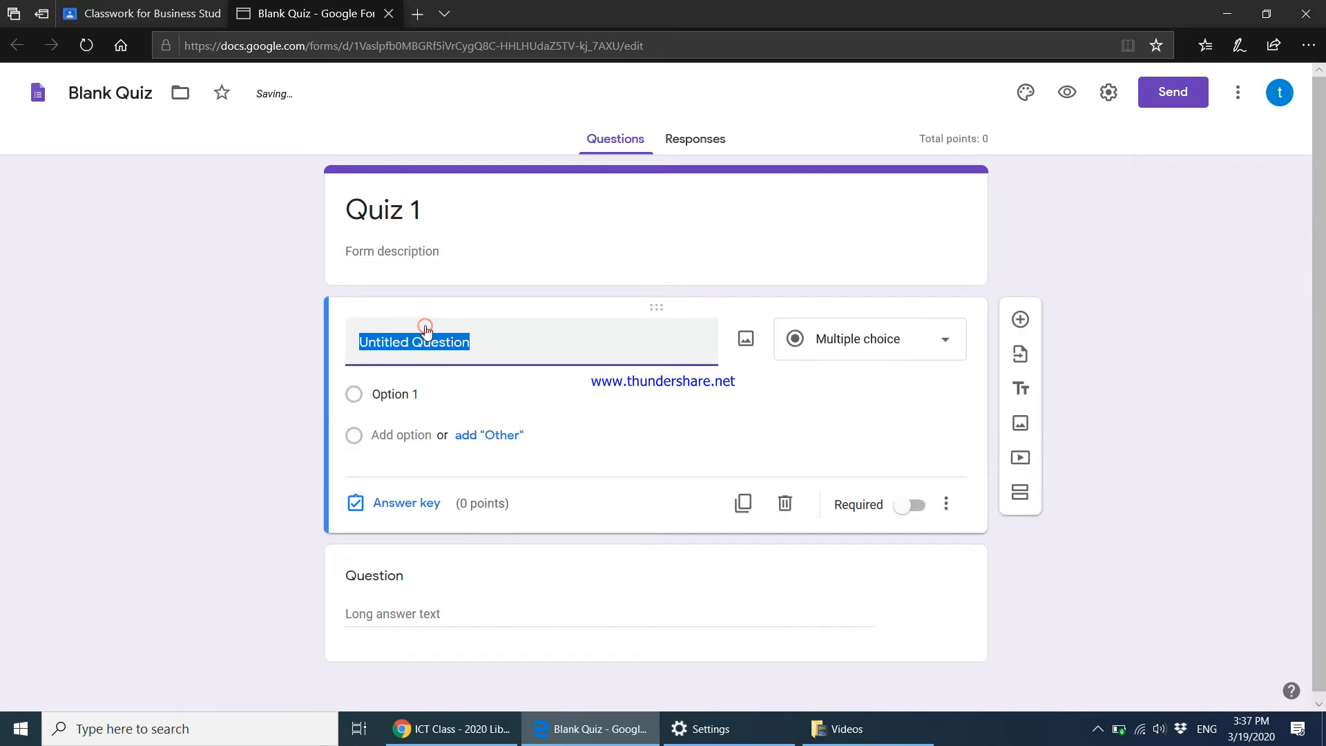
pyautogui.write('Select the correct answer')
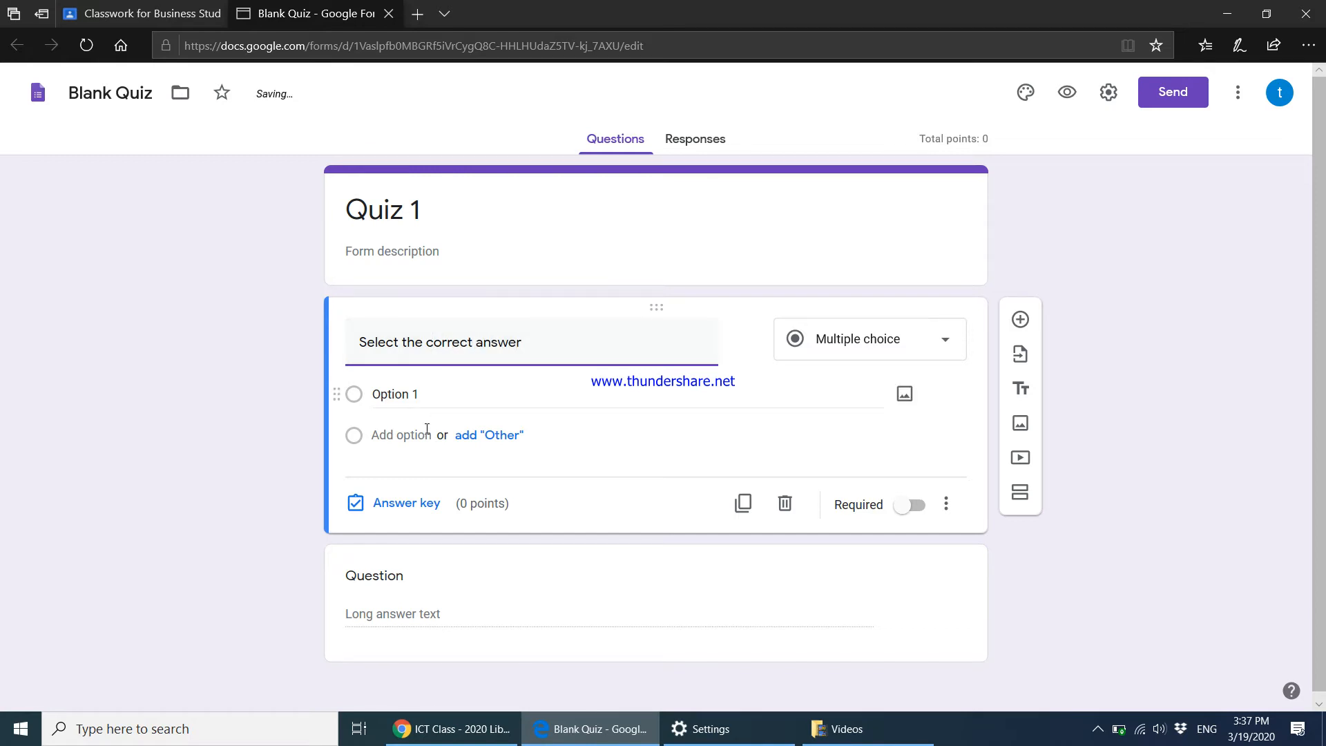
pyautogui.click(391, 398)
pyautogui.write('A')
pyautogui.press('BackSpace')
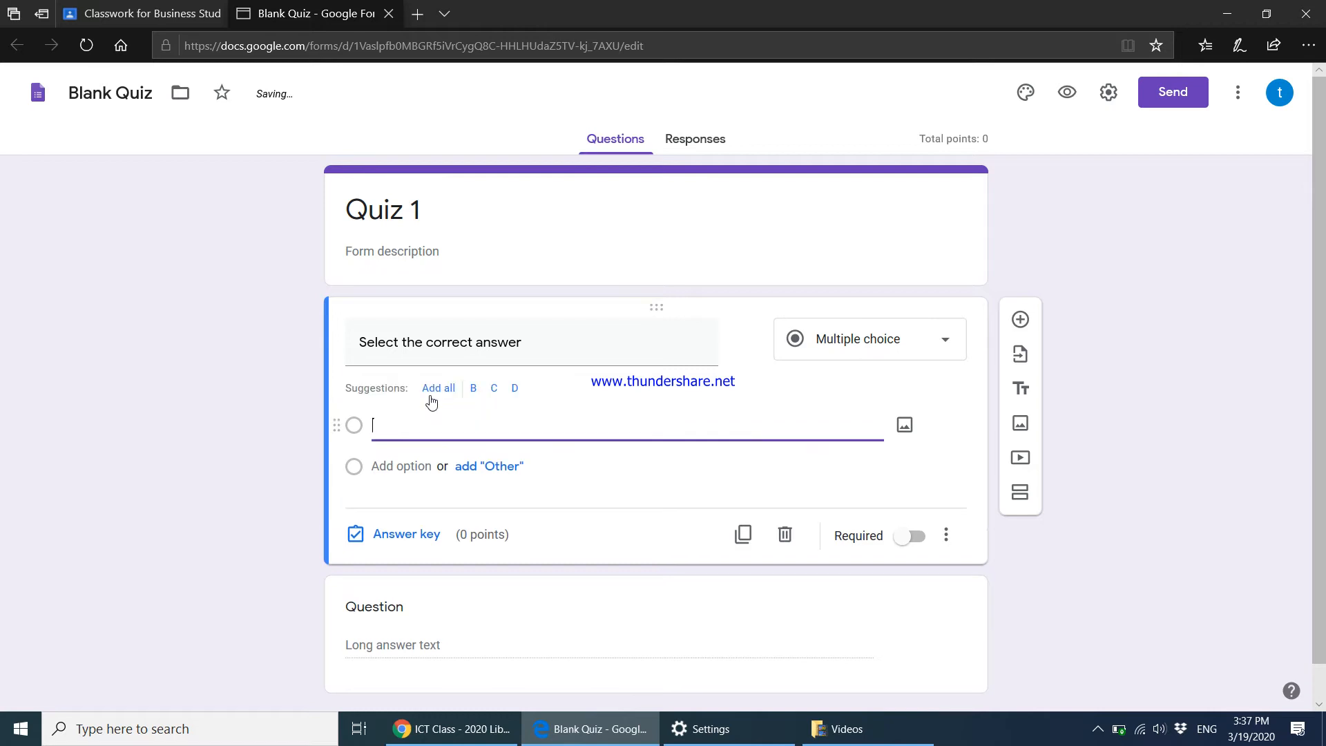
pyautogui.write('The first')
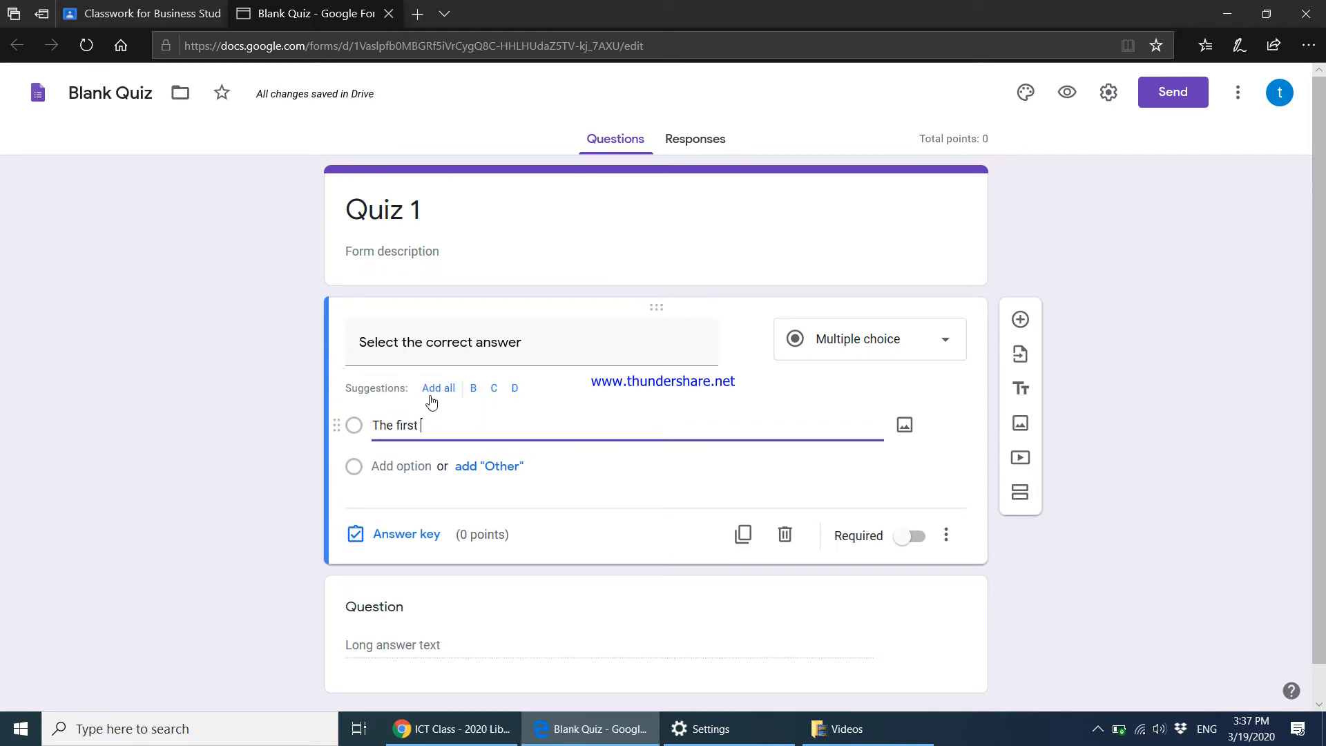
pyautogui.click(389, 465)
pyautogui.write('The Second Answer')
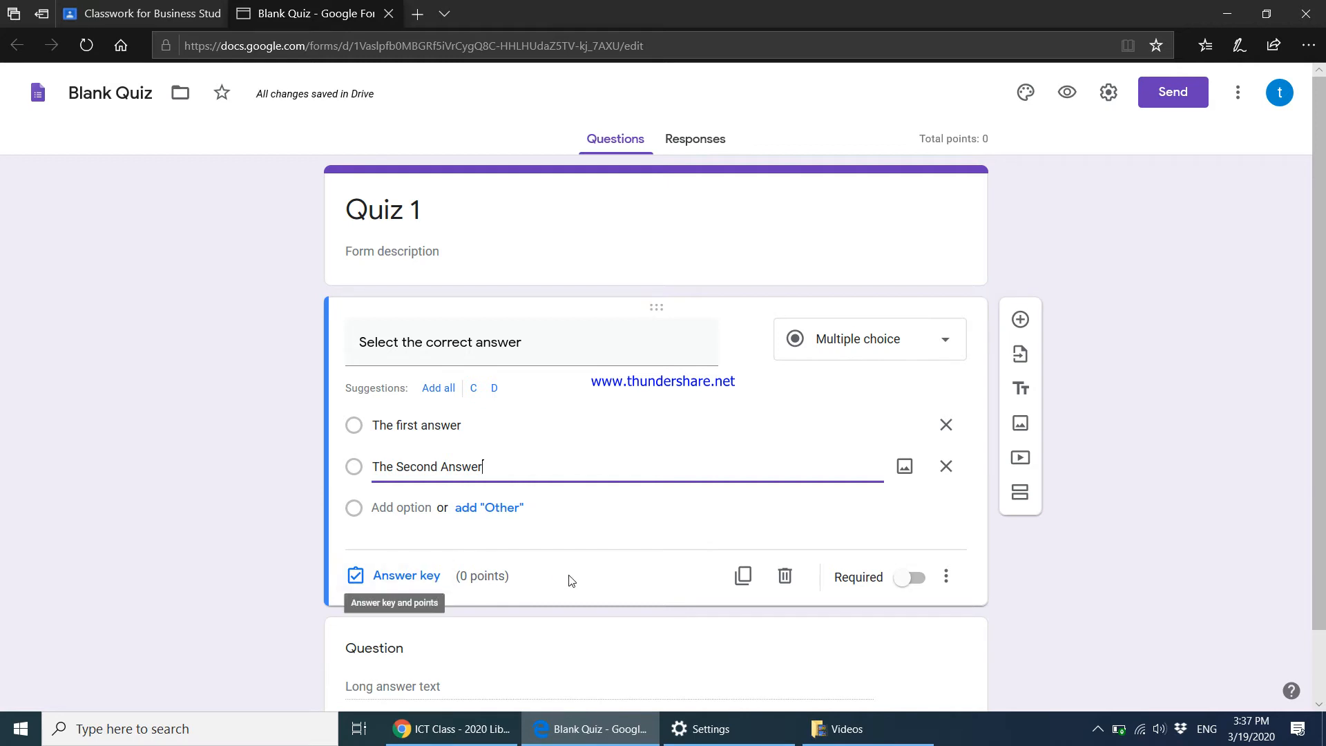
# Title the paragraph question 'Explain the following'.
pyautogui.scroll(-1, 570, 580)
pyautogui.click(439, 609)
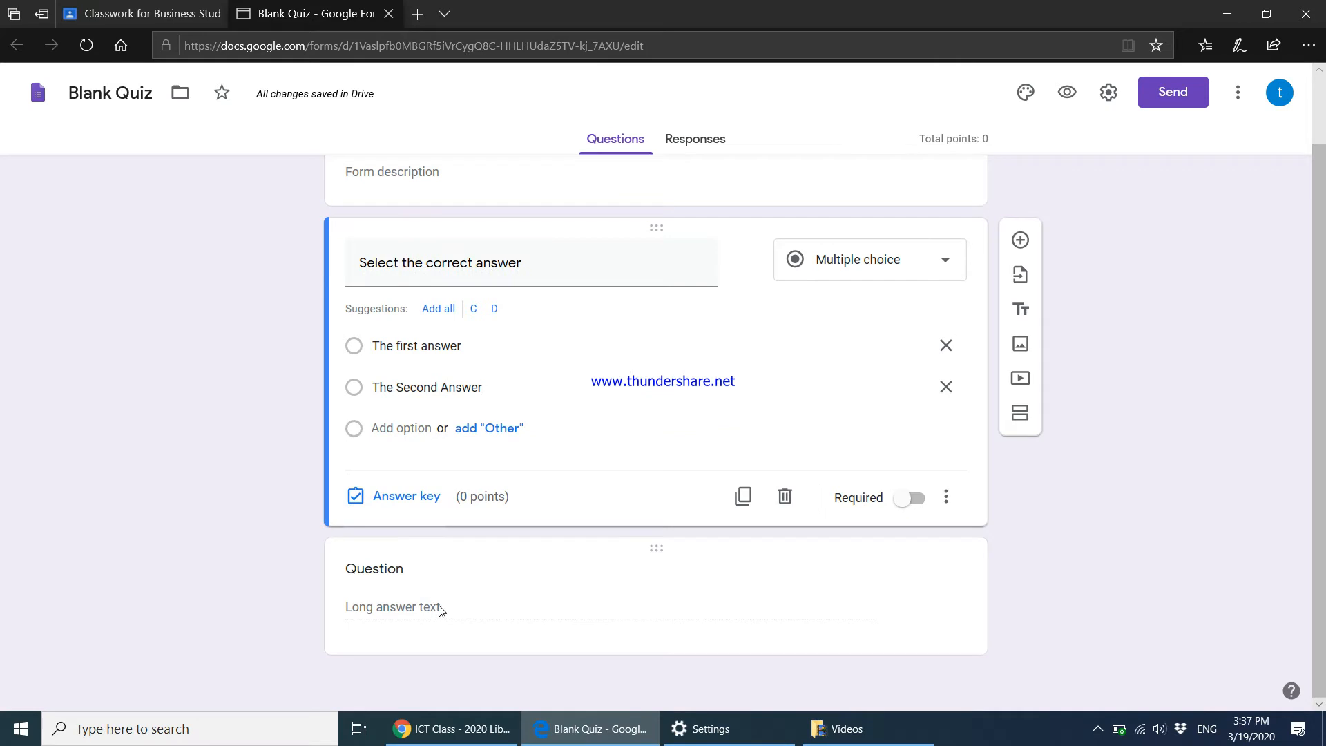
pyautogui.click(403, 576)
pyautogui.write('Explain the following')
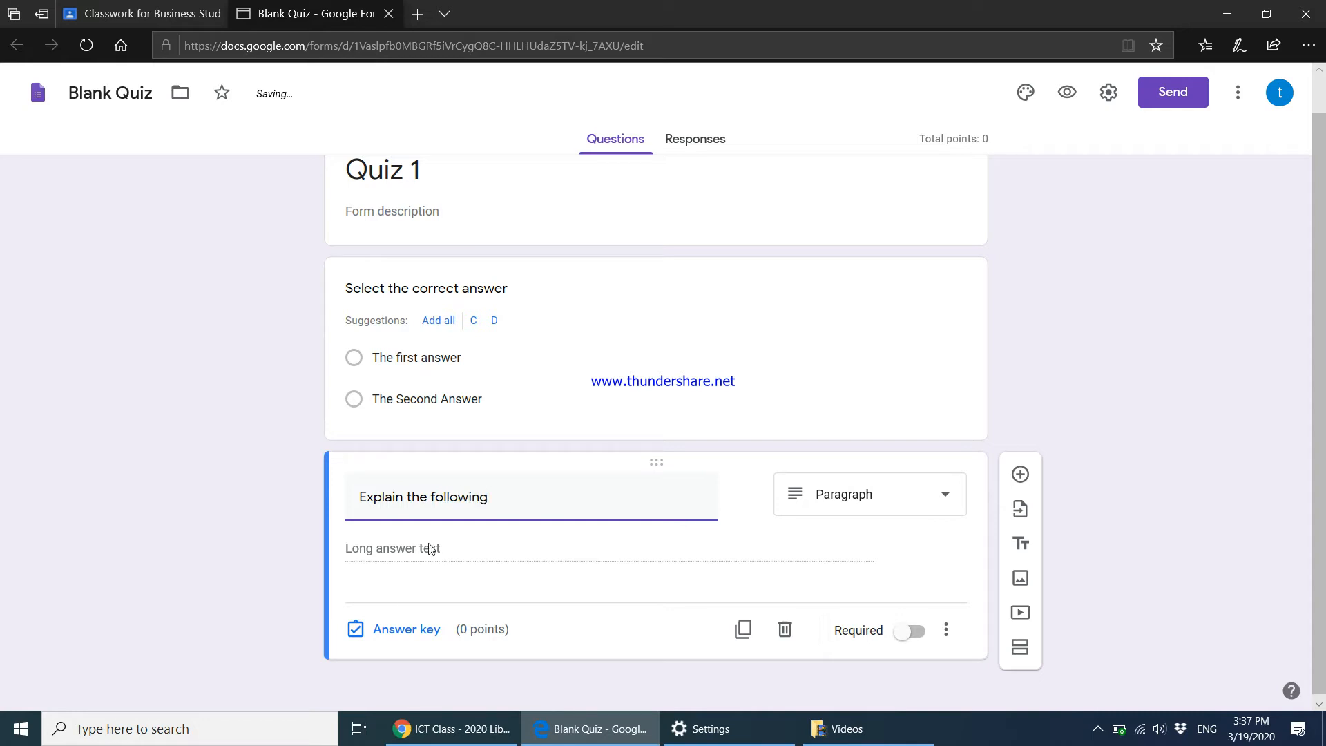
pyautogui.click(778, 392)
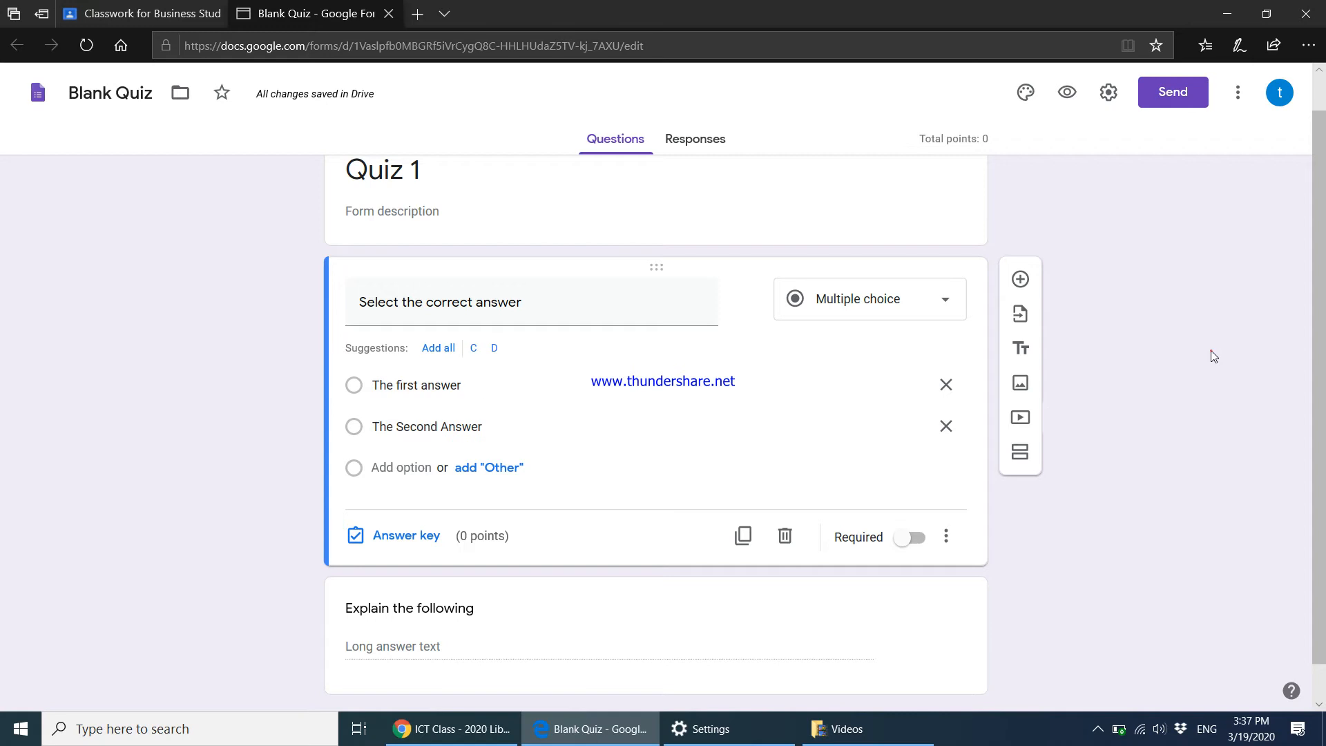
pyautogui.scroll(-1, 700, 452)
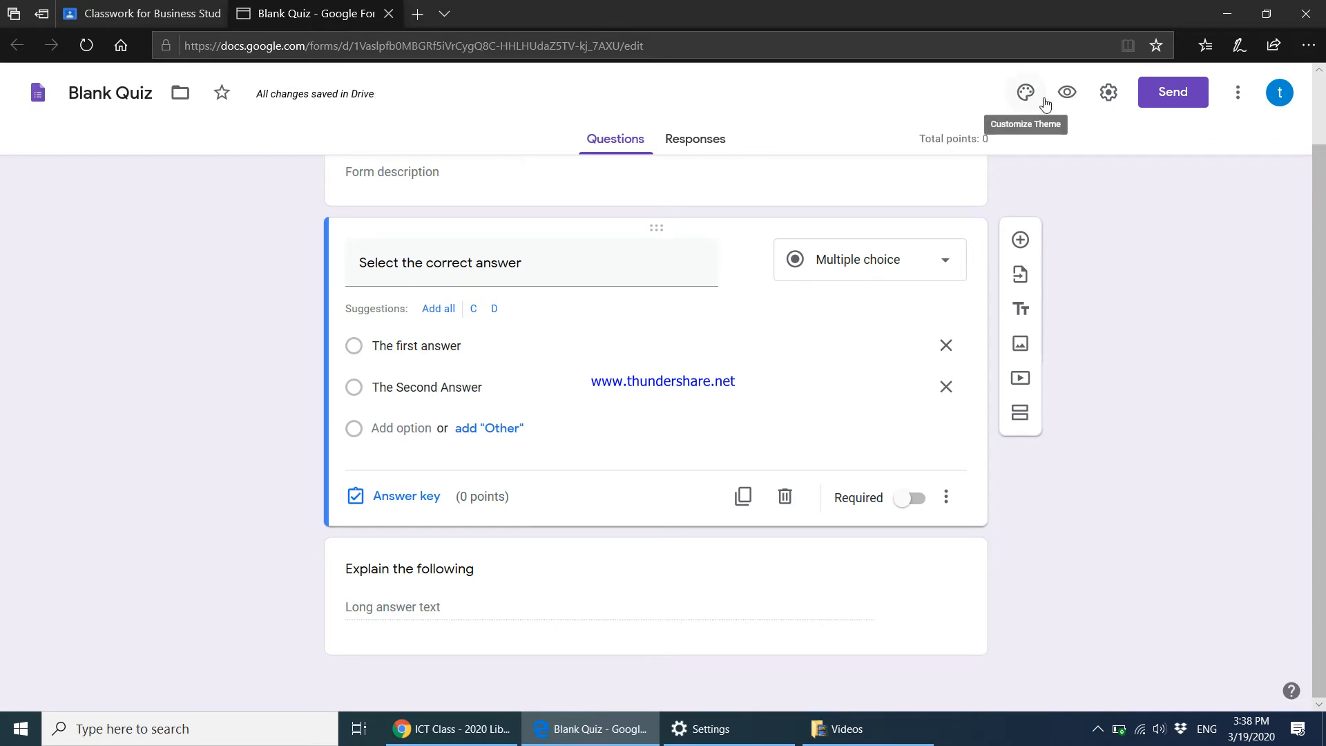
pyautogui.click(1071, 100)
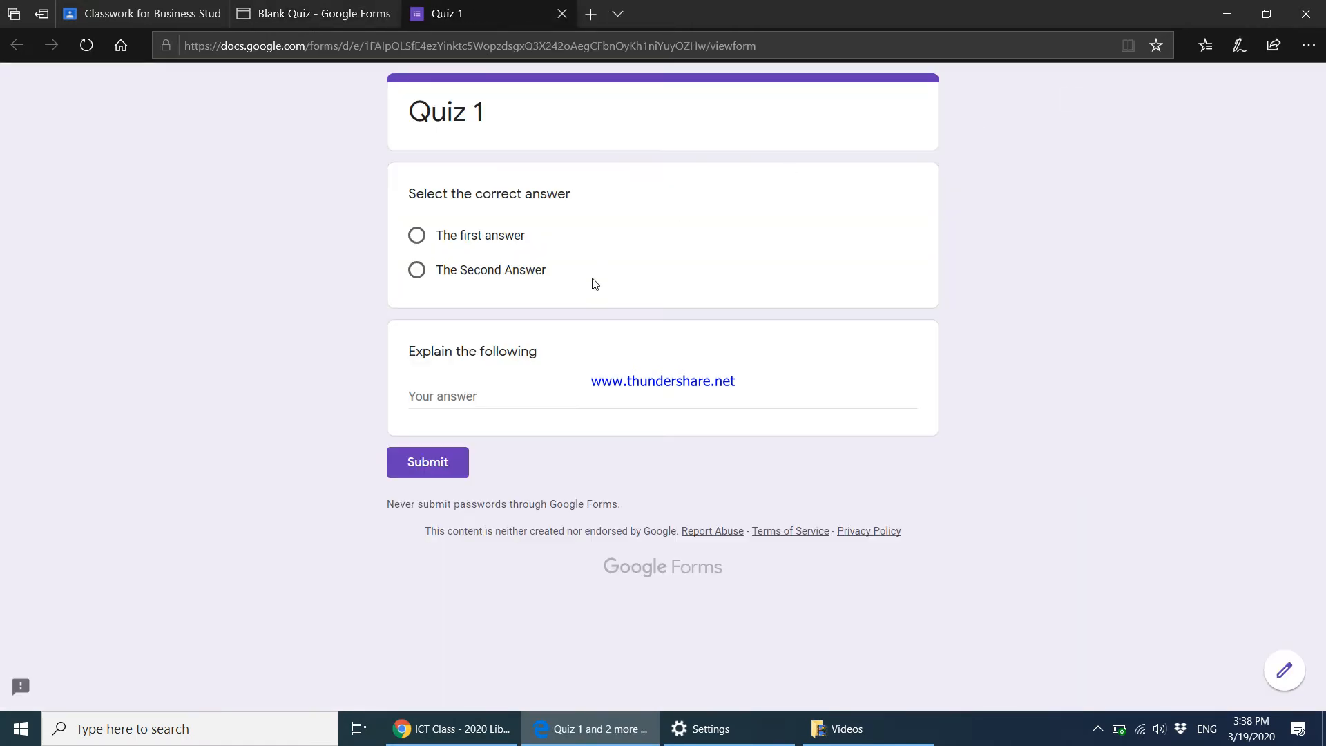
pyautogui.scroll(-1, 593, 284)
pyautogui.click(563, 15)
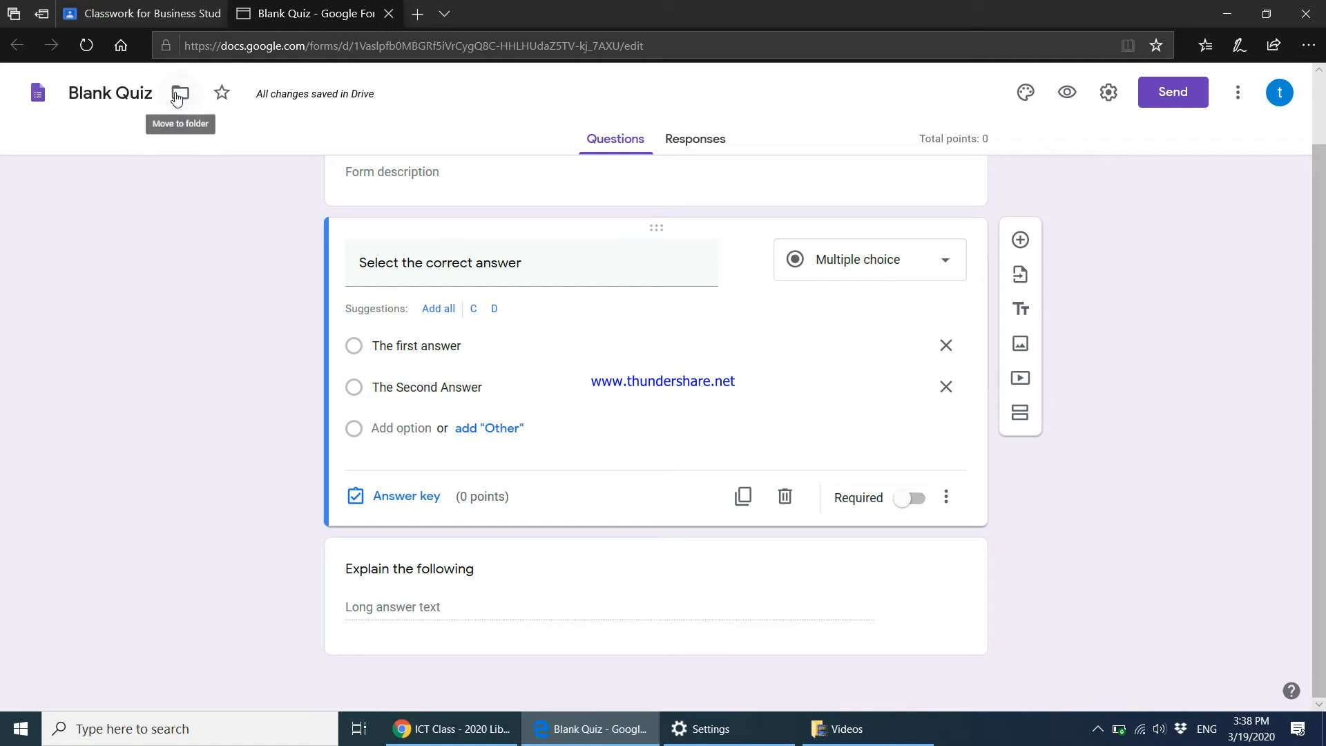
# Return to the Classroom assignment and close the separate quiz editor window.
pyautogui.click(173, 18)
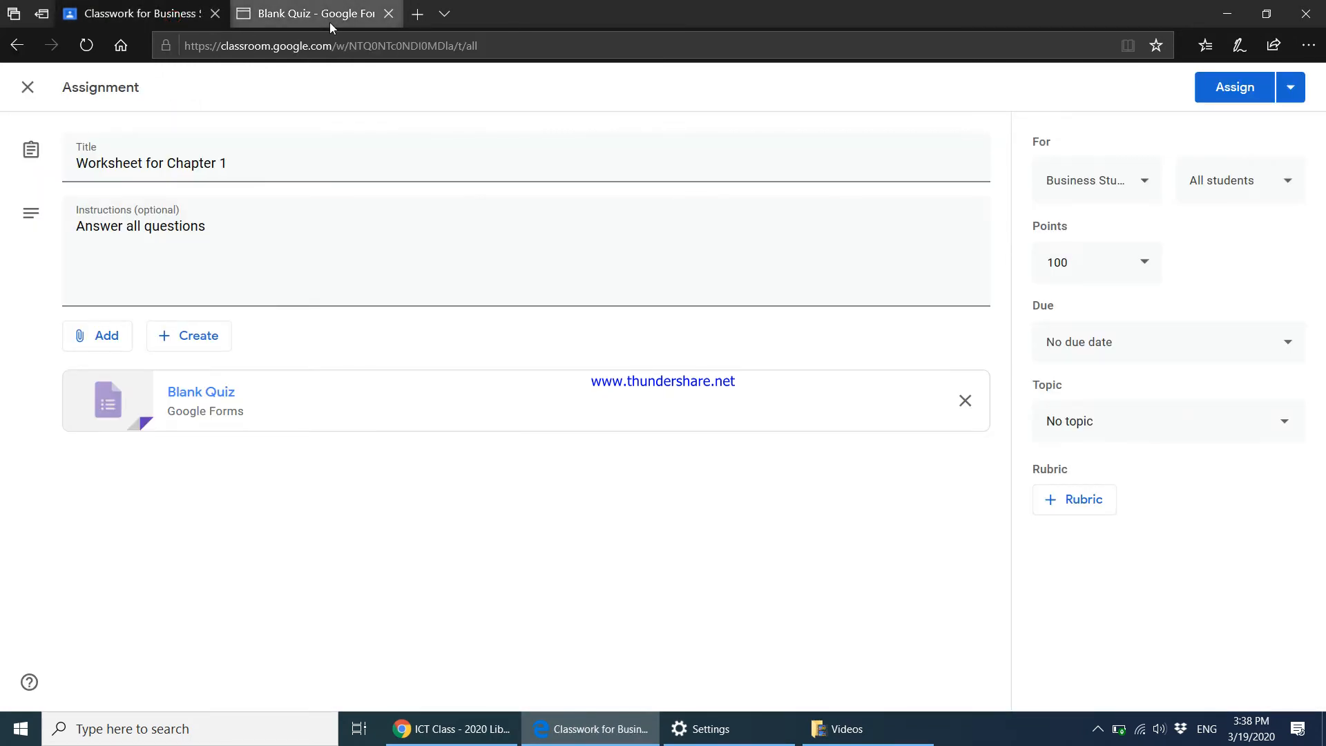
pyautogui.click(329, 21)
pyautogui.moveTo(343, 146); pyautogui.dragTo(604, 154)
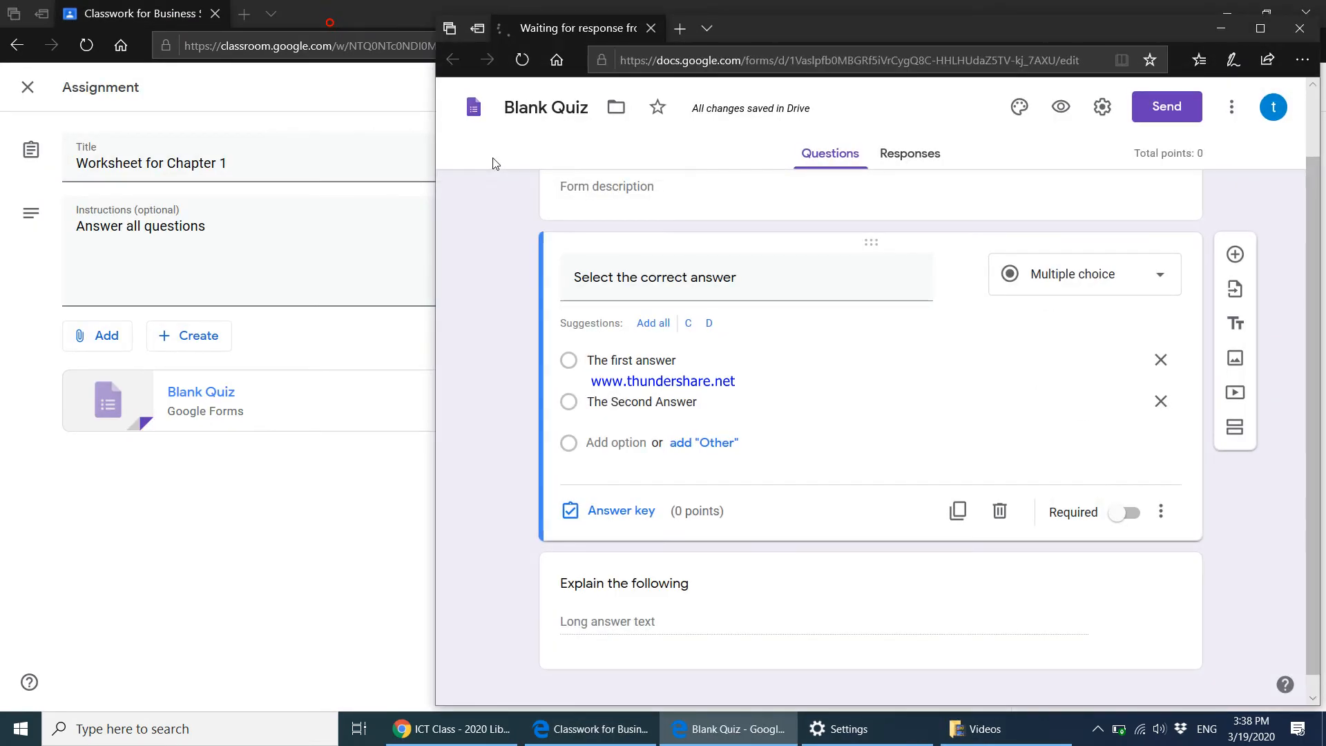
pyautogui.click(1299, 30)
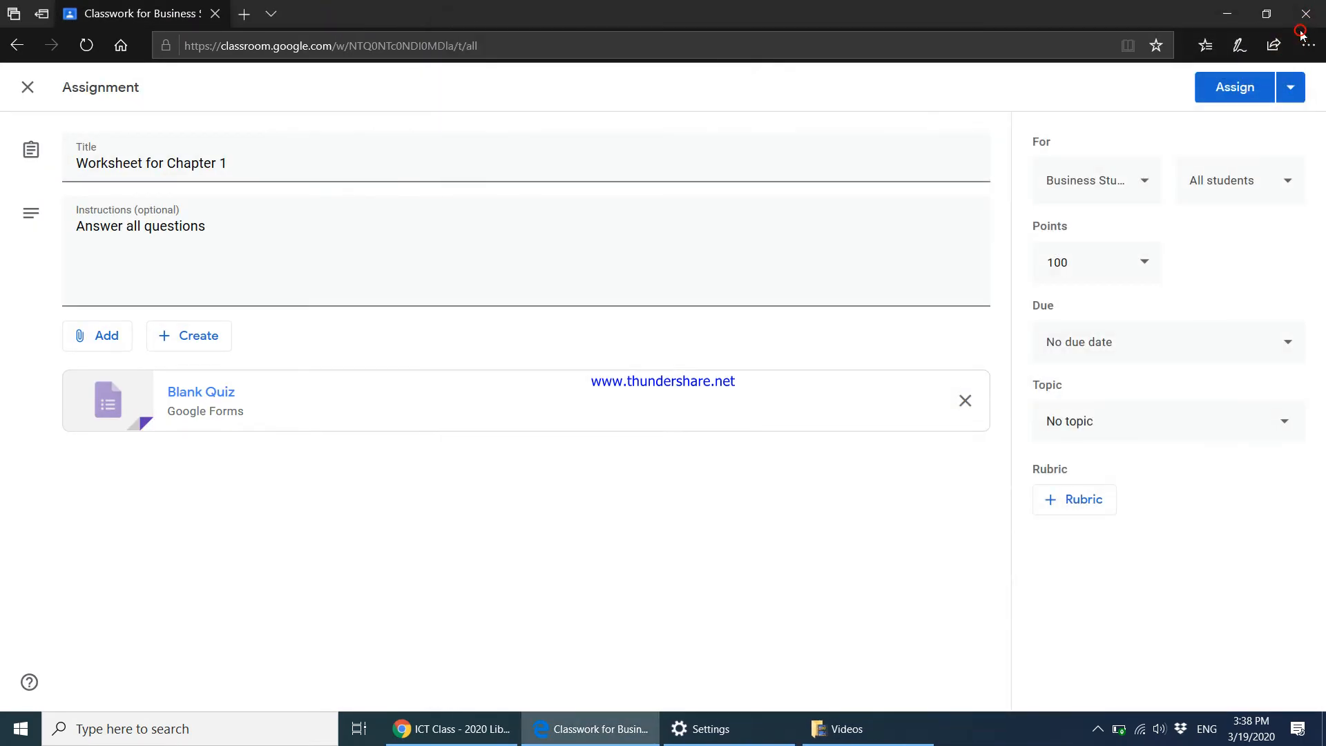
# File the quiz assignment under topic BS - Chapter 1 and assign it.
pyautogui.click(1070, 267)
pyautogui.click(1158, 345)
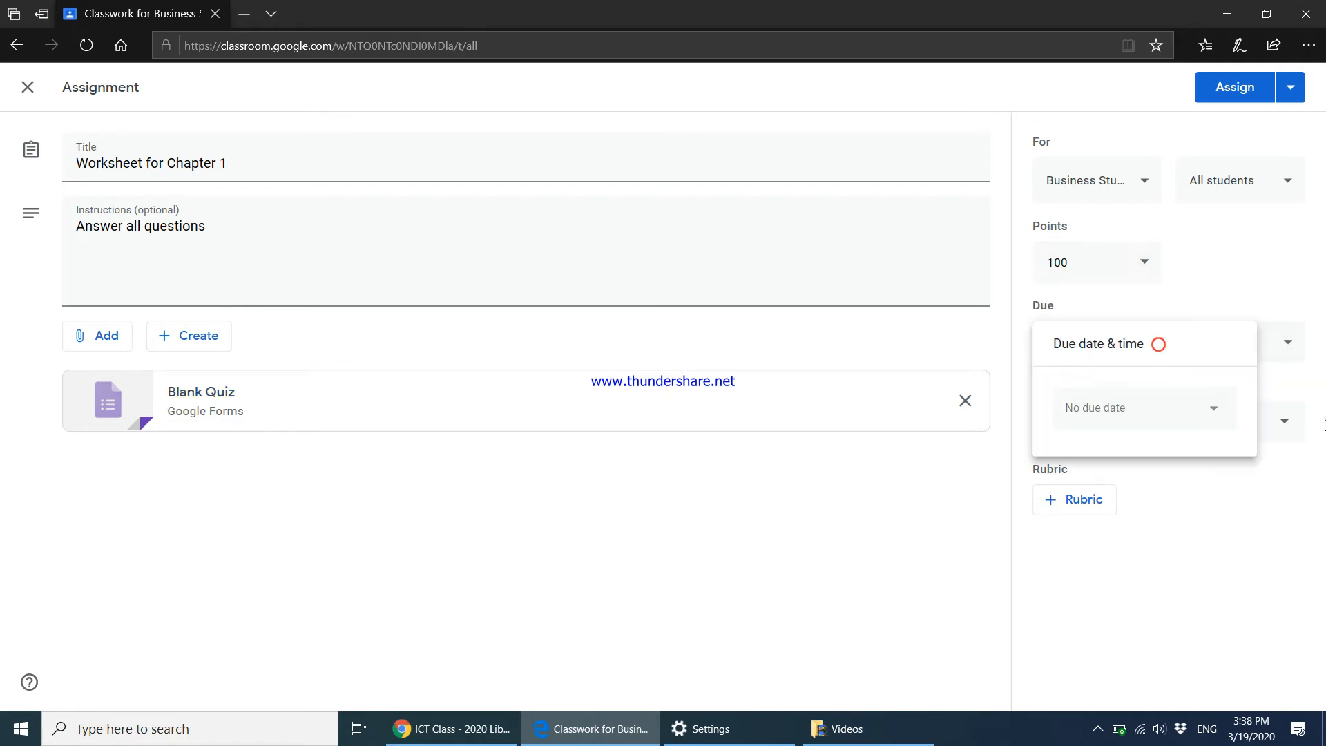
pyautogui.click(1286, 422)
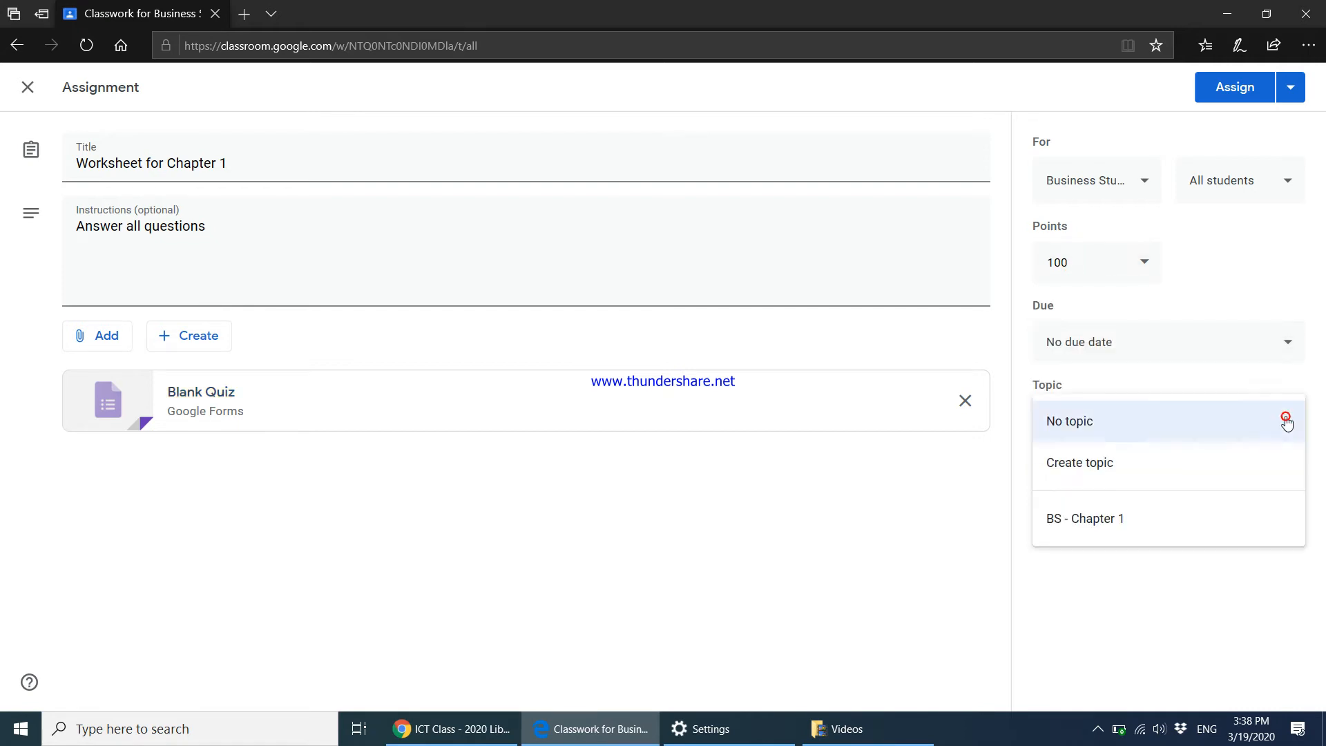
pyautogui.click(1088, 521)
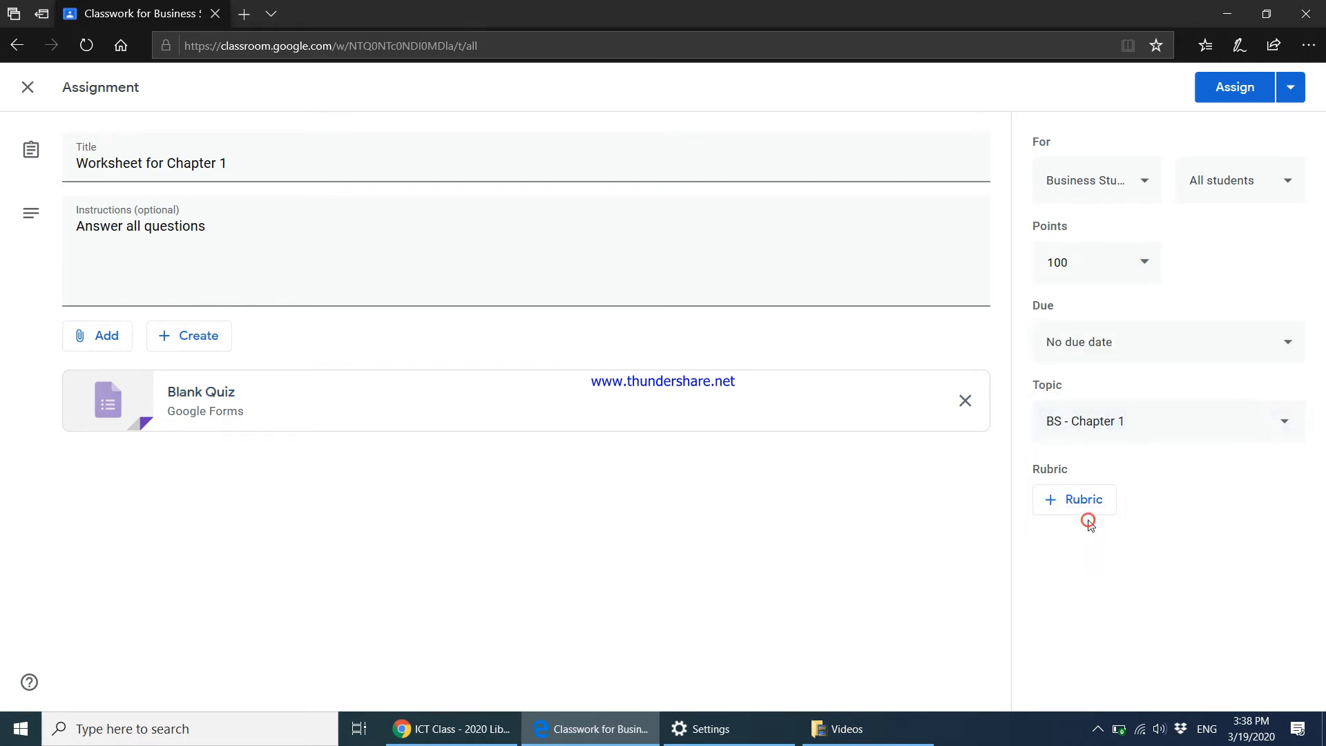
pyautogui.click(1242, 89)
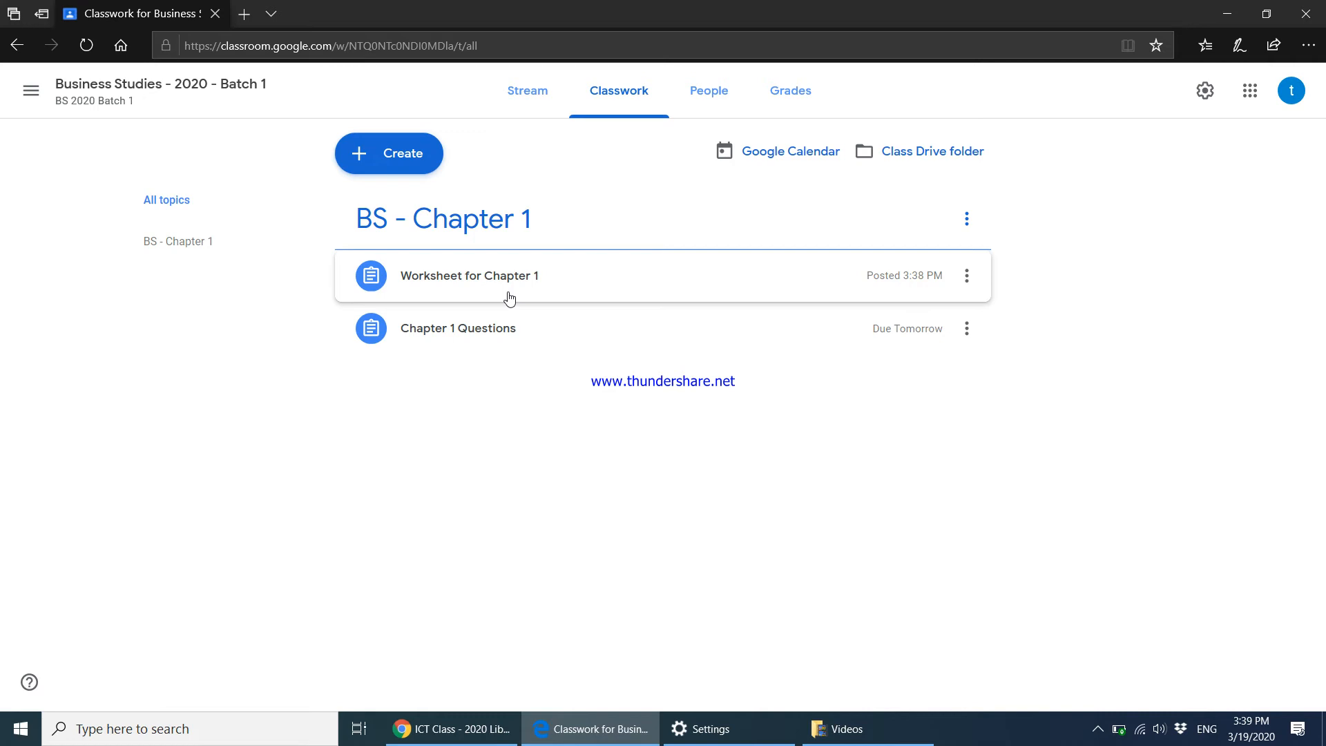
# Browse the People, Grades and Stream pages, then enlarge the class join code.
pyautogui.click(714, 107)
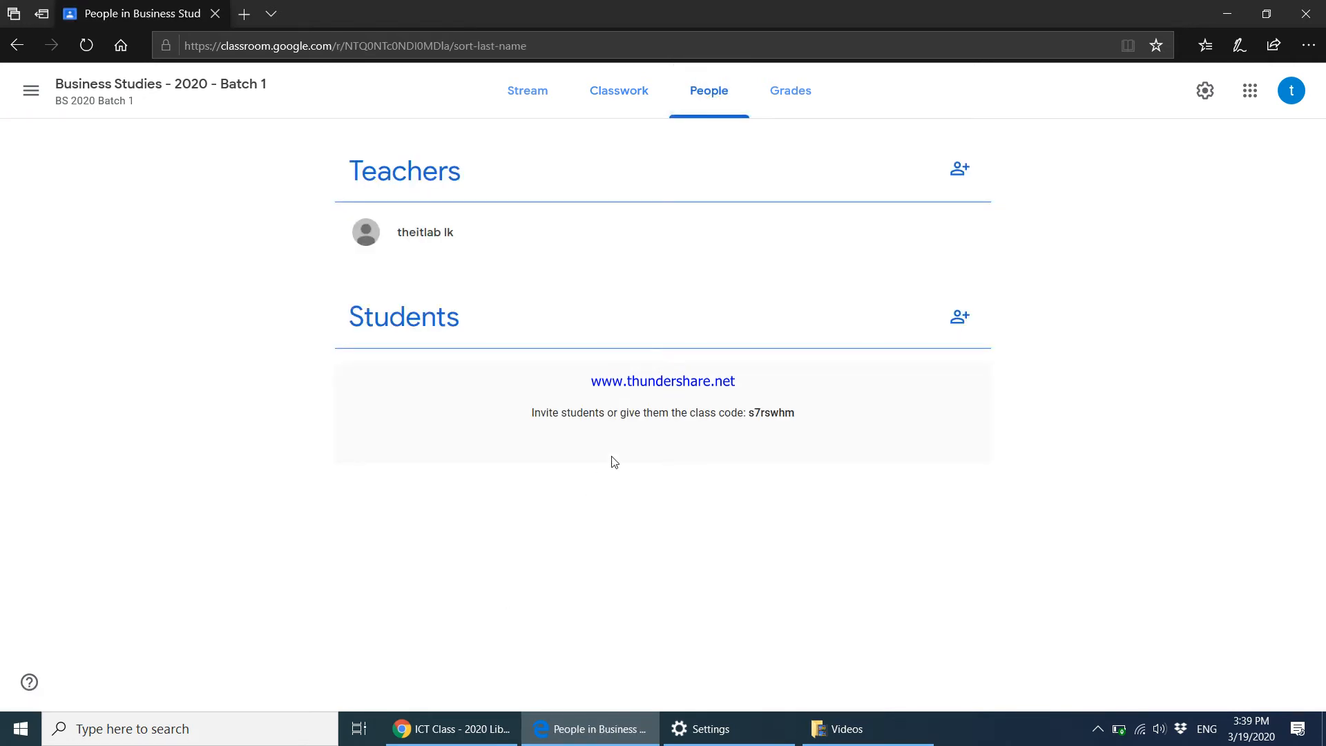
pyautogui.click(806, 95)
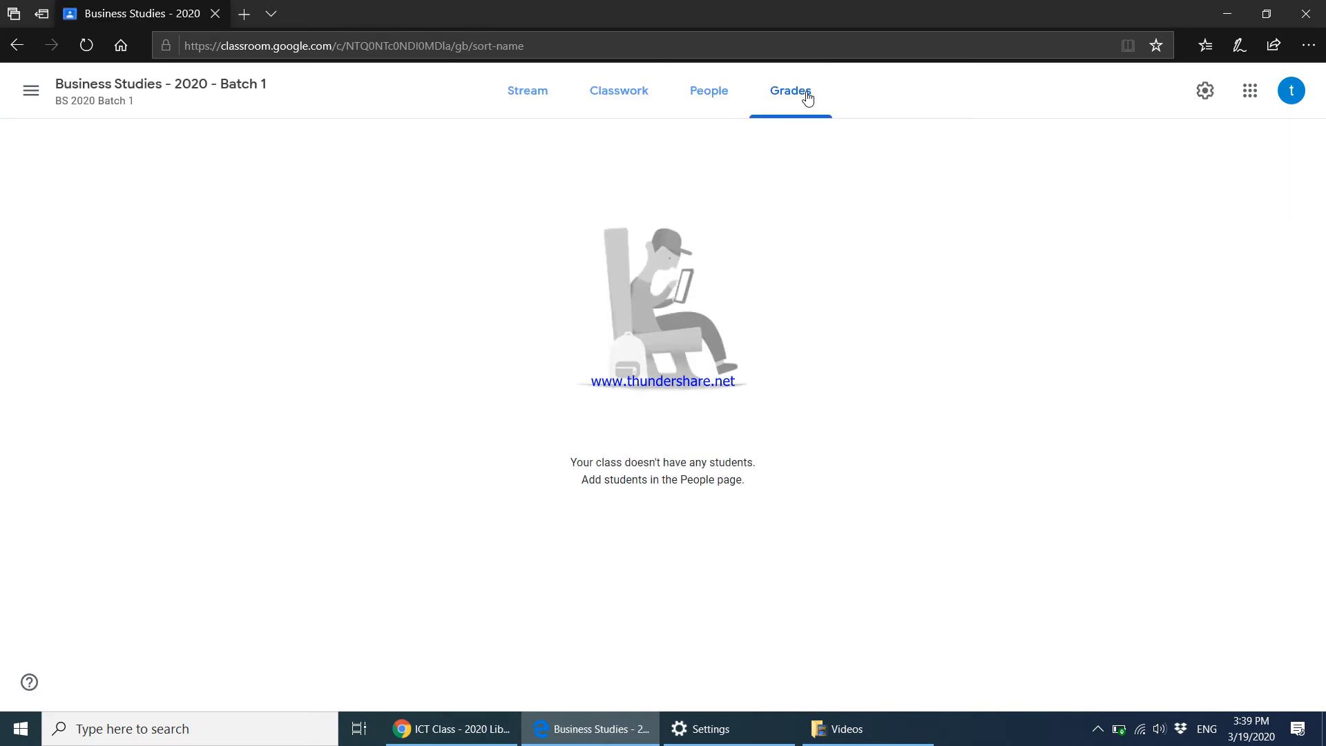
pyautogui.click(536, 111)
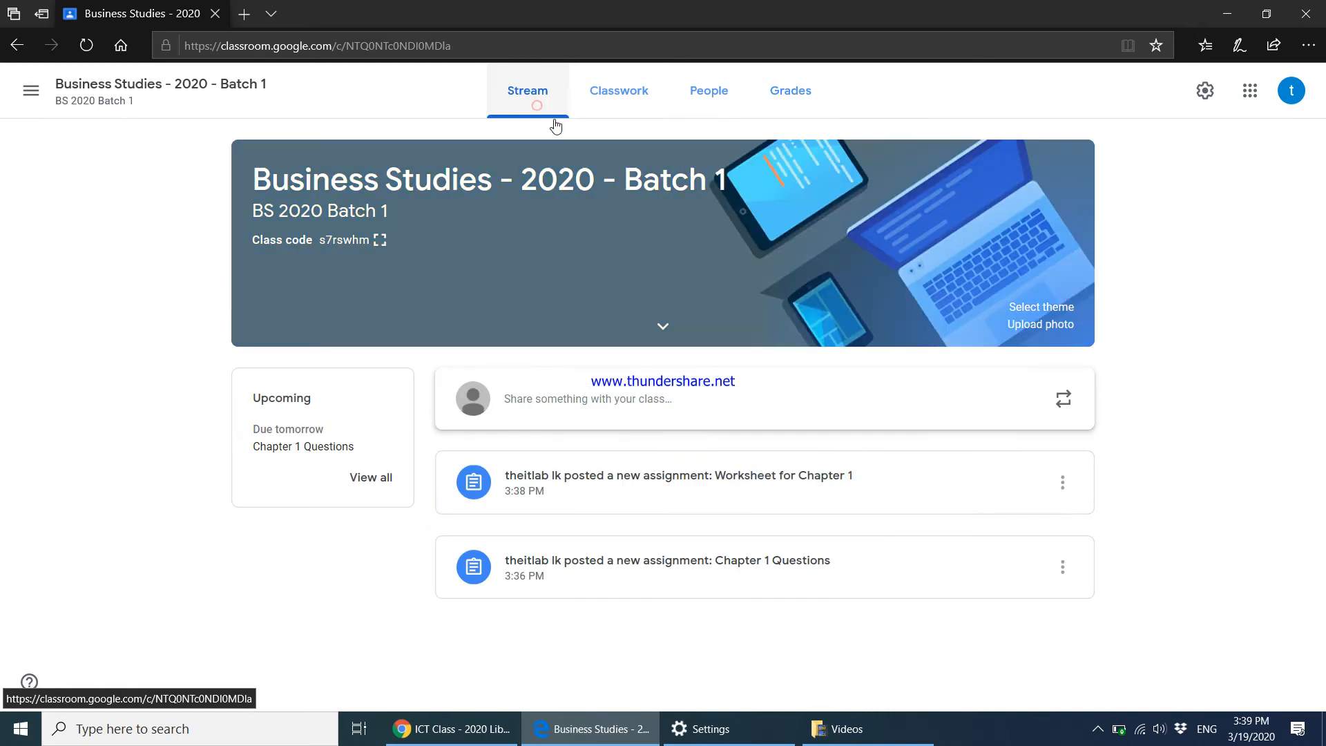
pyautogui.click(1097, 729)
pyautogui.click(947, 674)
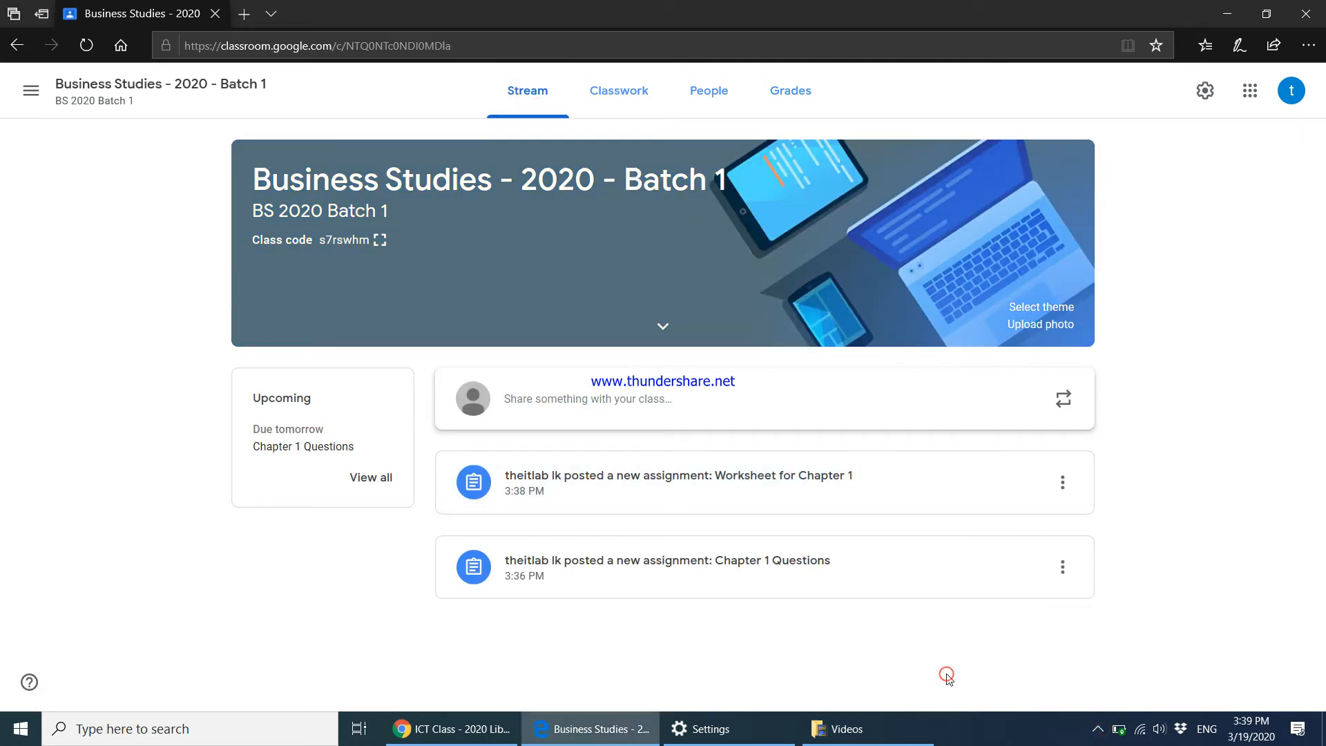
pyautogui.click(380, 243)
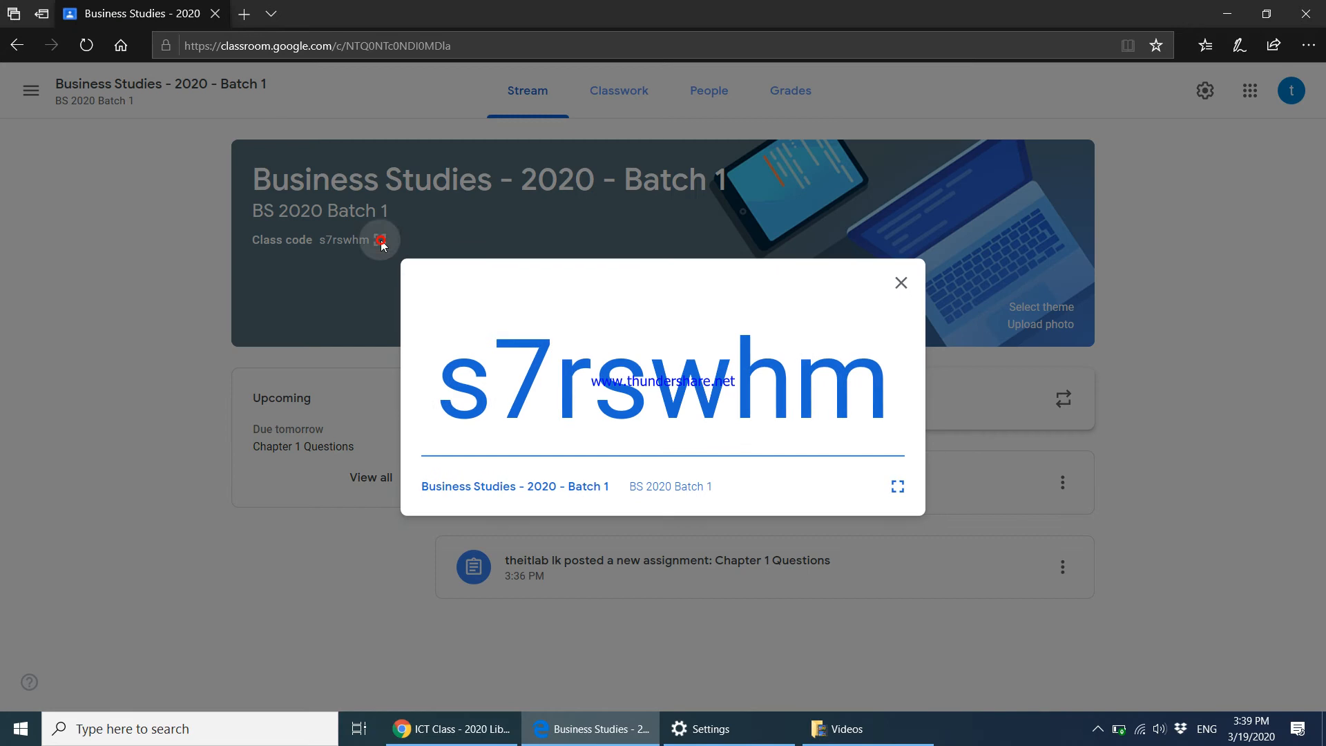
# In the other Chrome window, search Google for 'google classroom'.
pyautogui.click(481, 734)
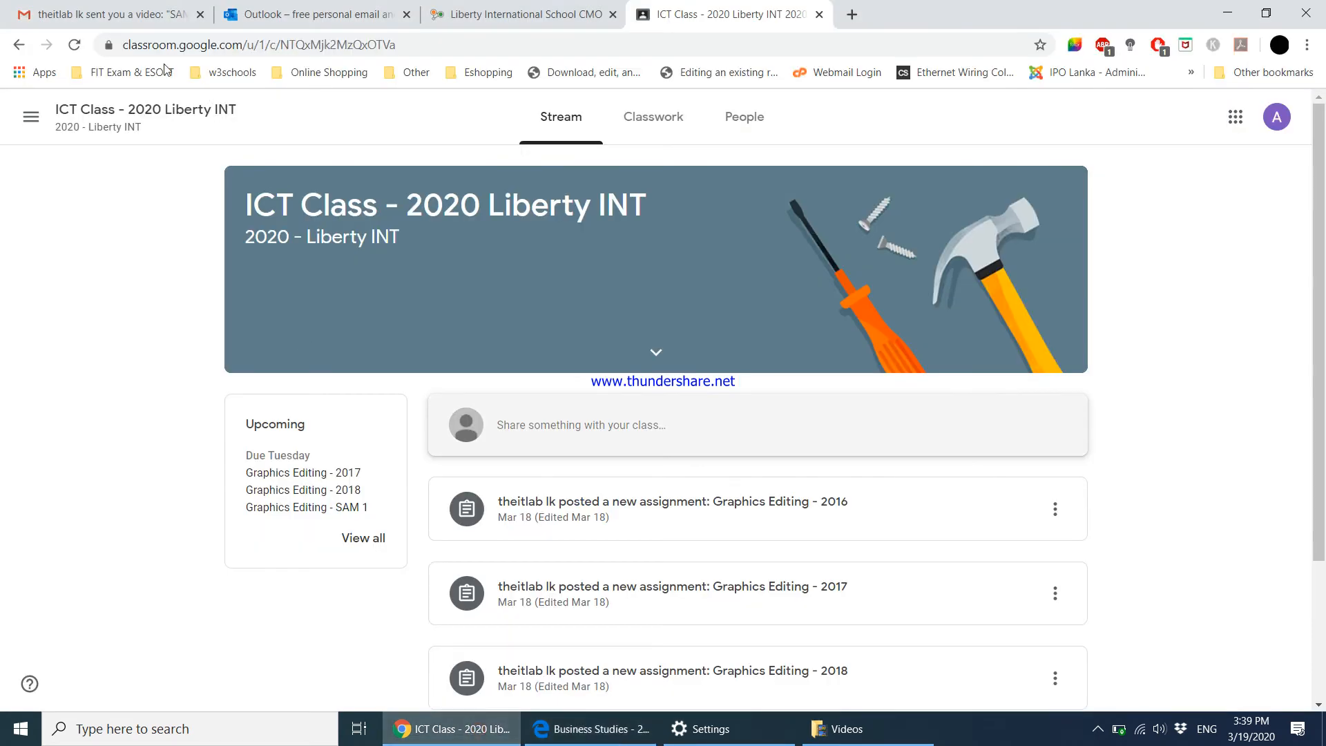
pyautogui.click(302, 46)
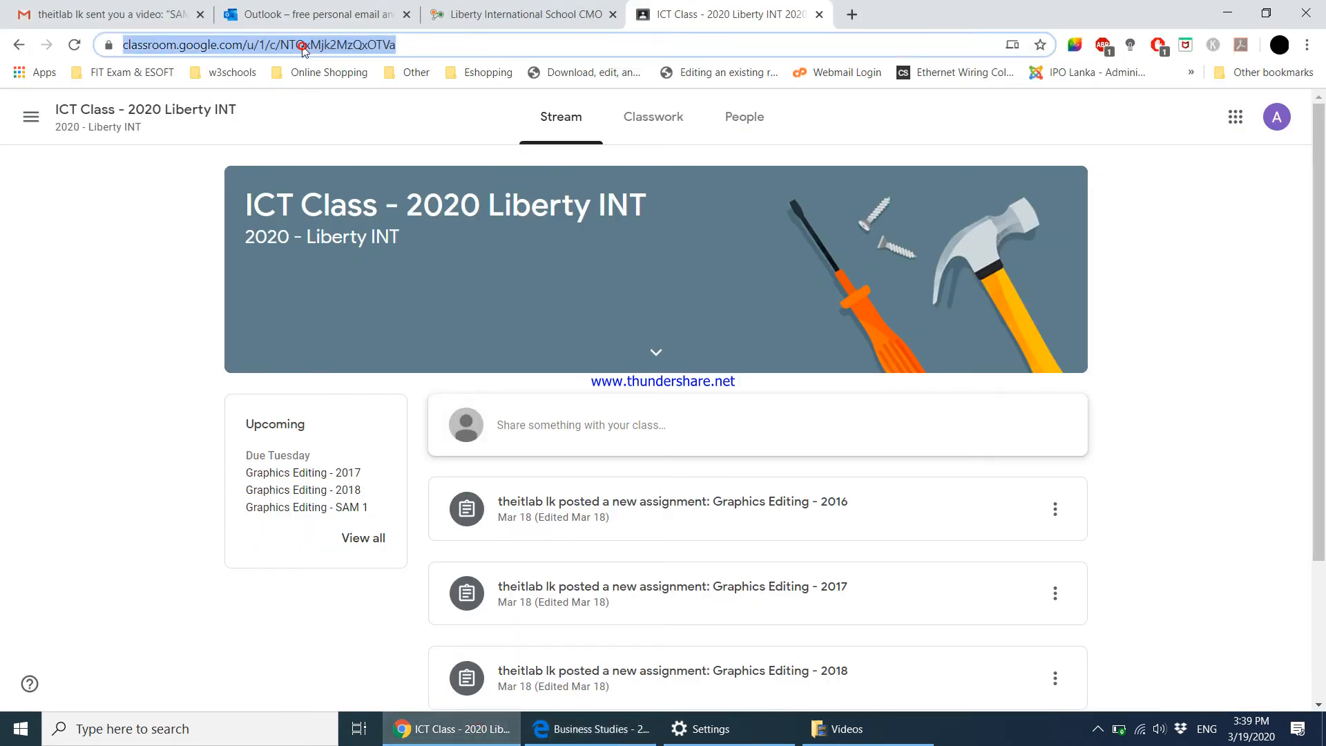
pyautogui.write('g')
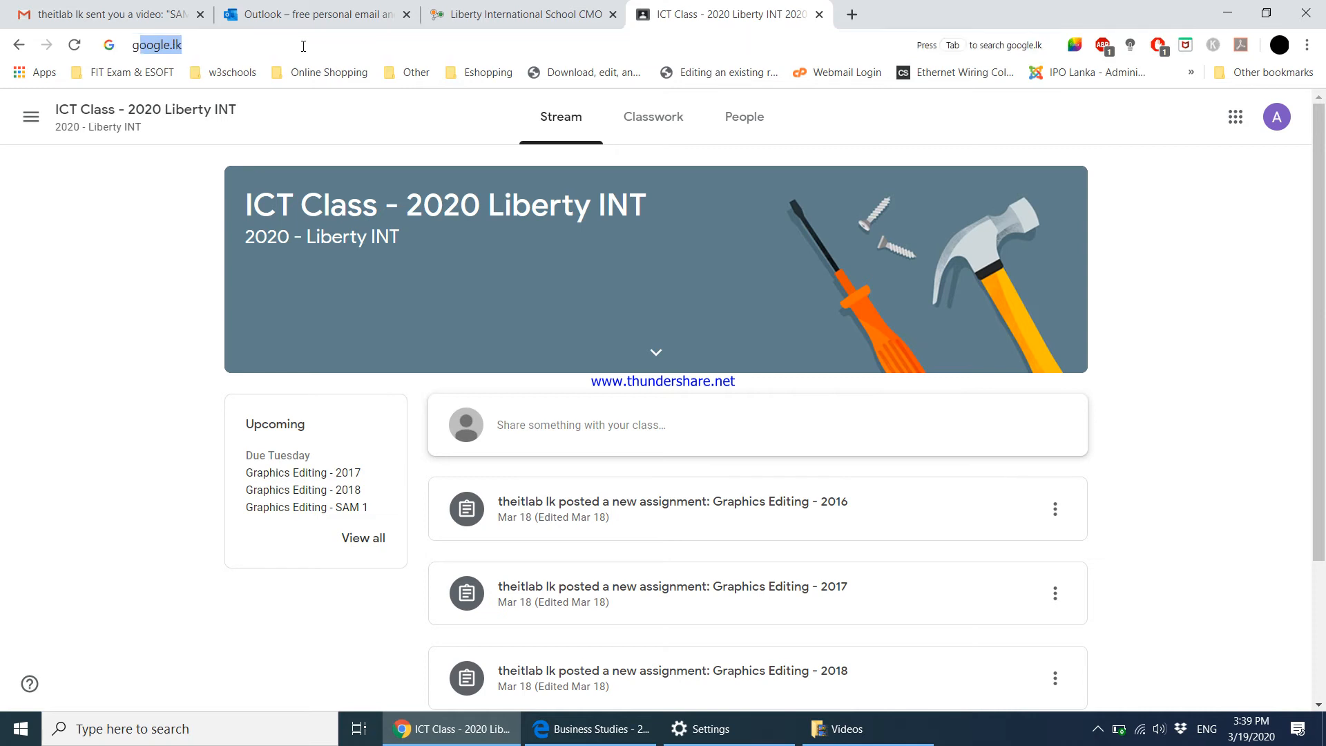
pyautogui.write('oogle classroom')
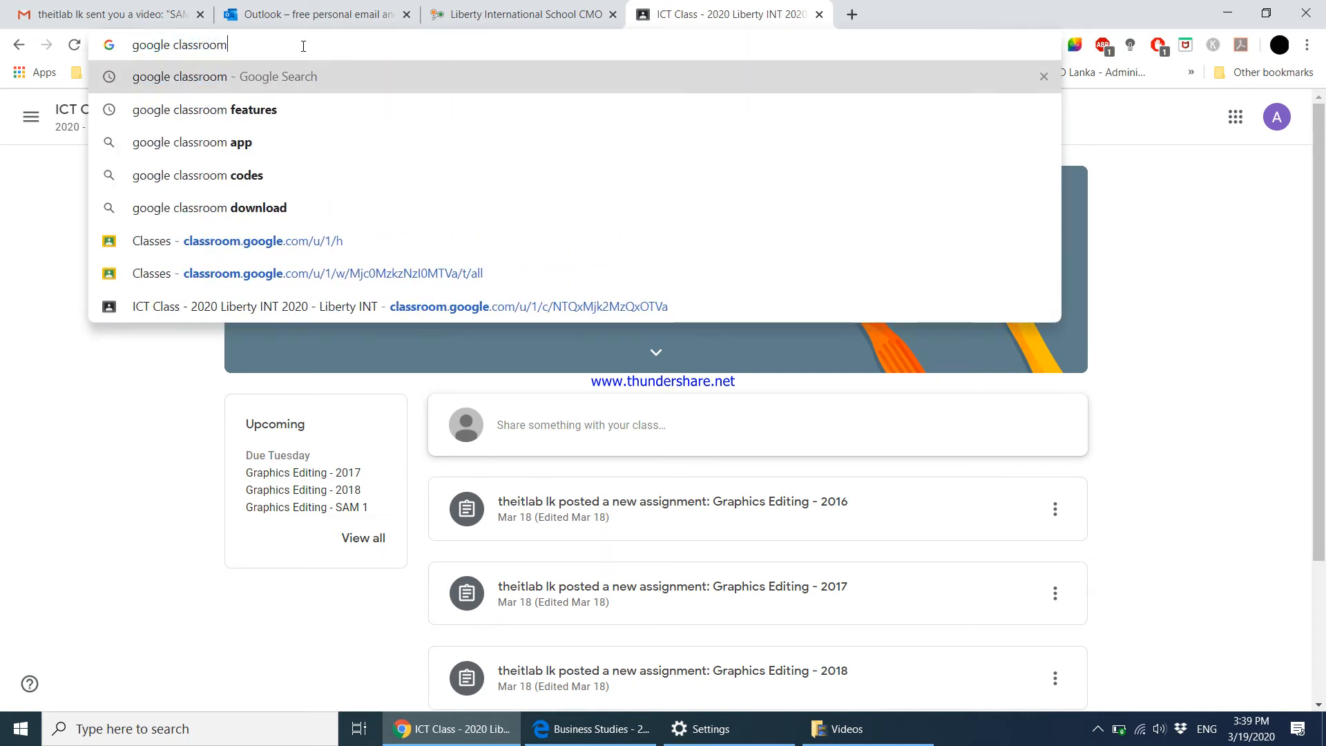
pyautogui.press('Return')
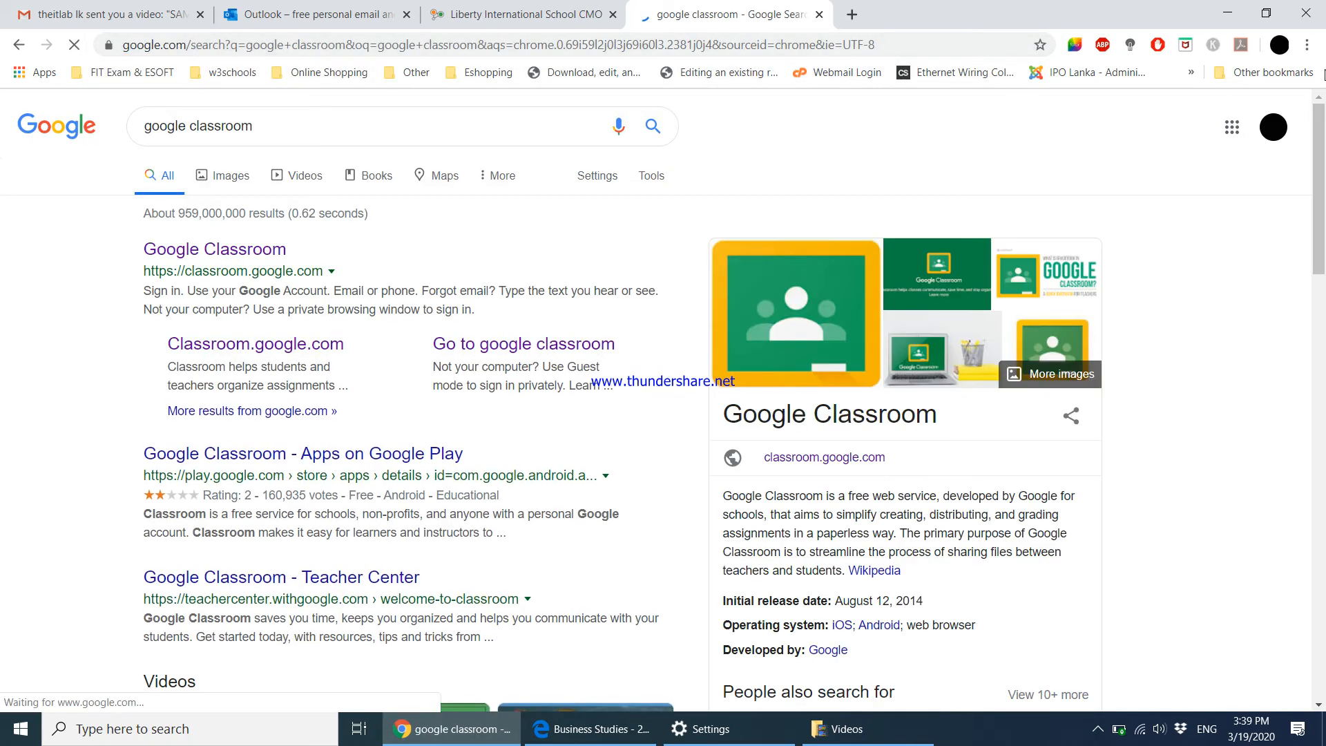
# Switch to the student's Google account, search 'classroom' and go on into Google Classroom.
pyautogui.click(1272, 127)
pyautogui.click(1148, 399)
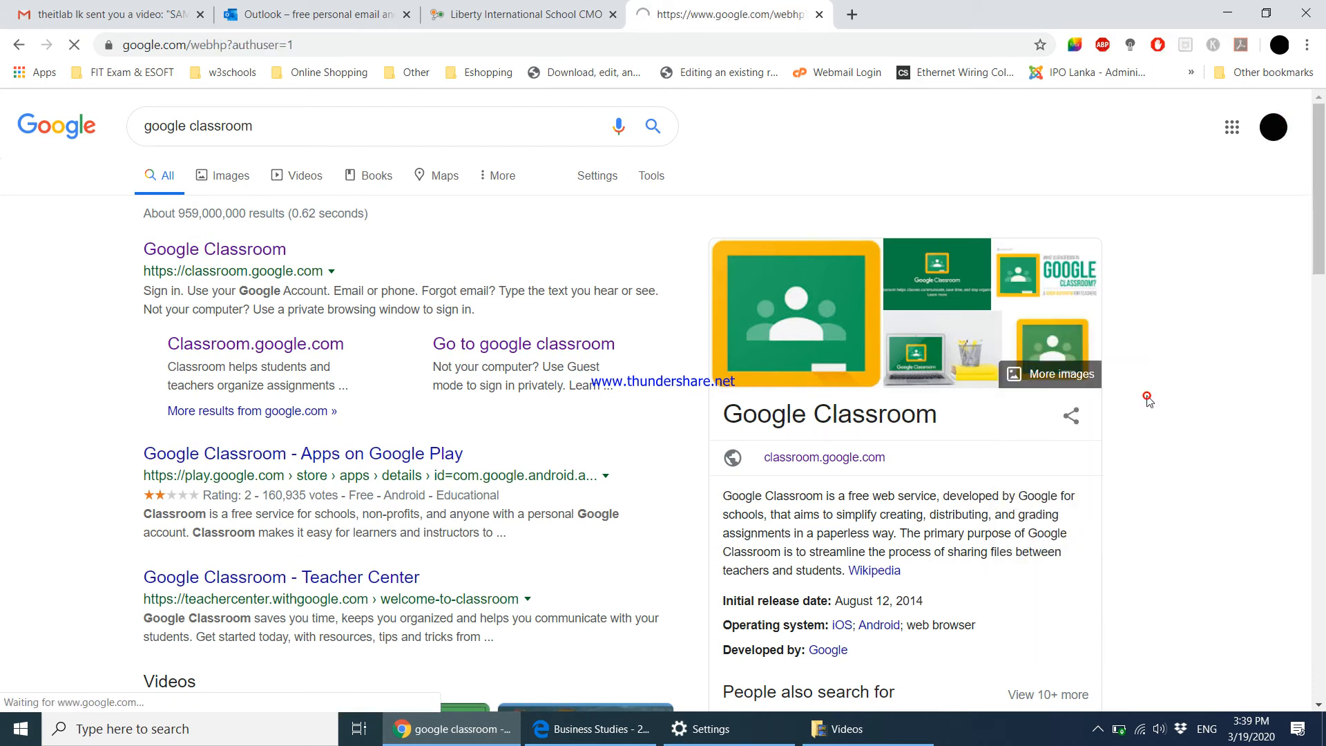
pyautogui.click(869, 346)
pyautogui.write('c')
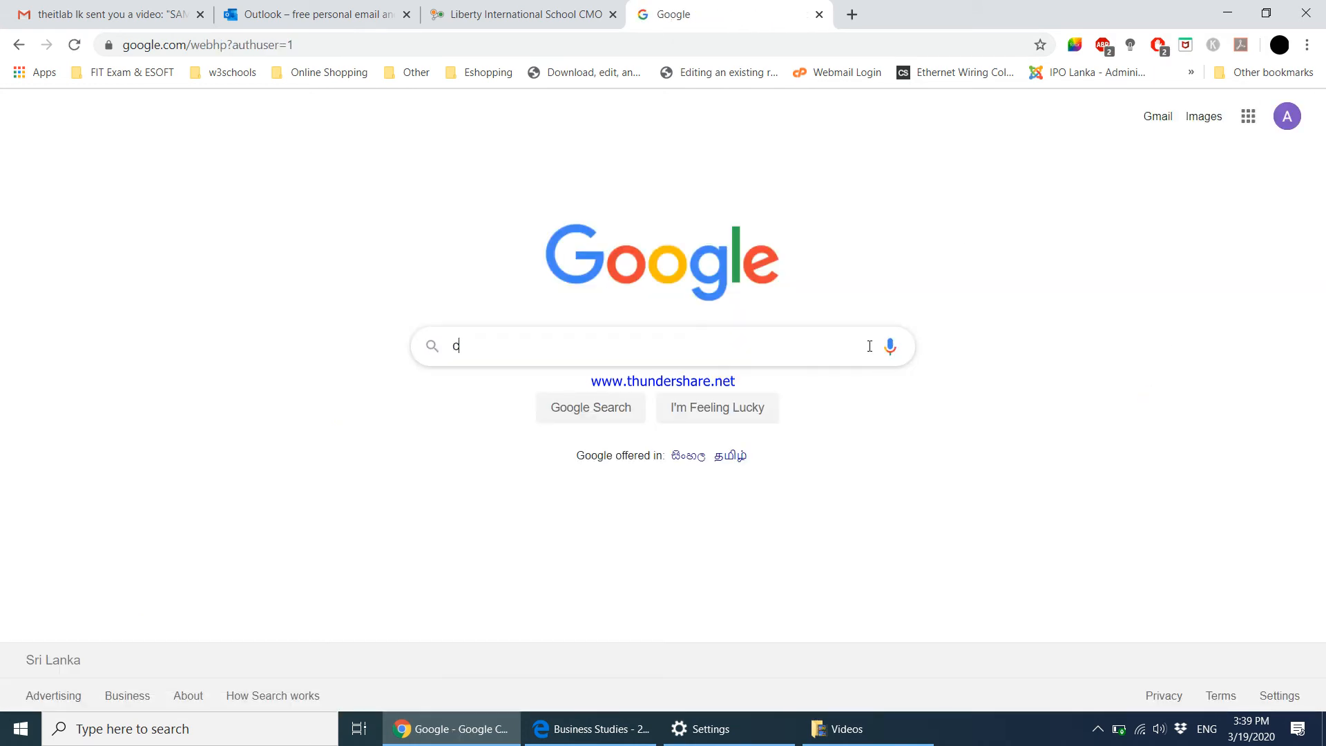
pyautogui.write('lassroom')
pyautogui.press('Return')
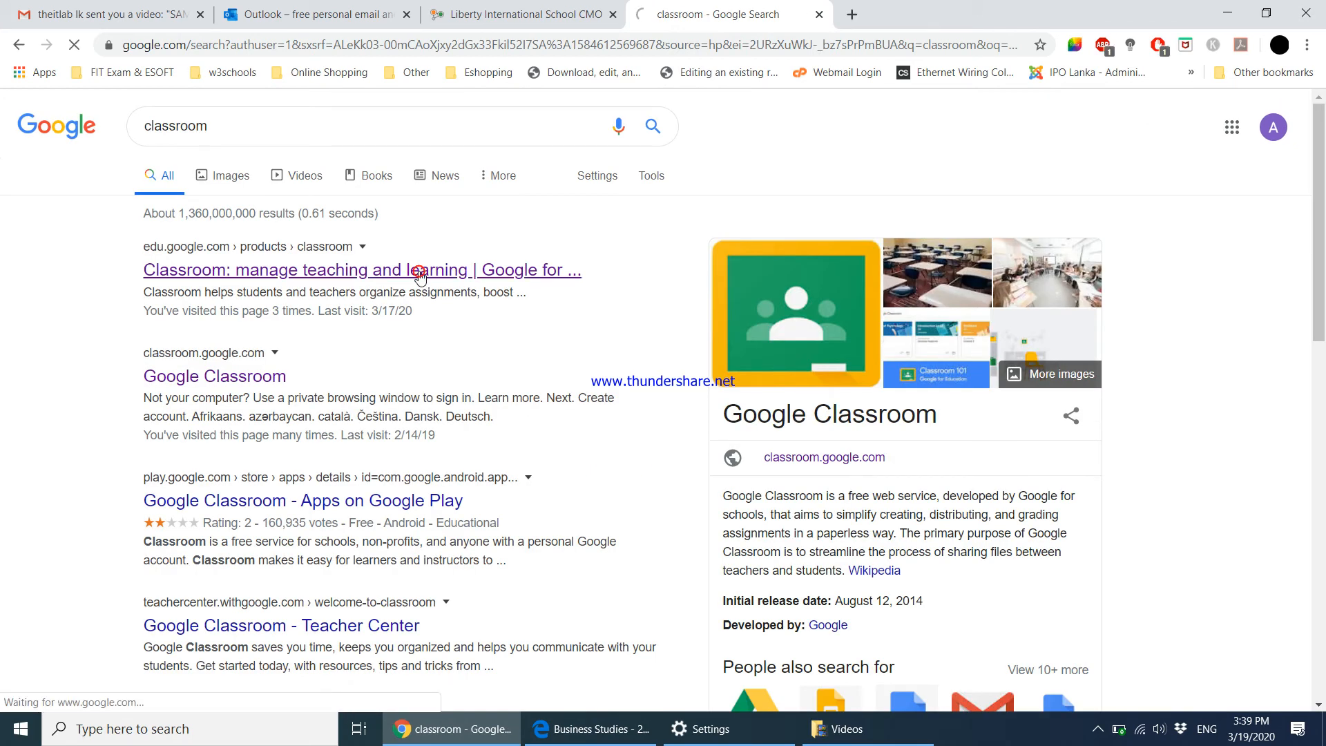
pyautogui.click(419, 276)
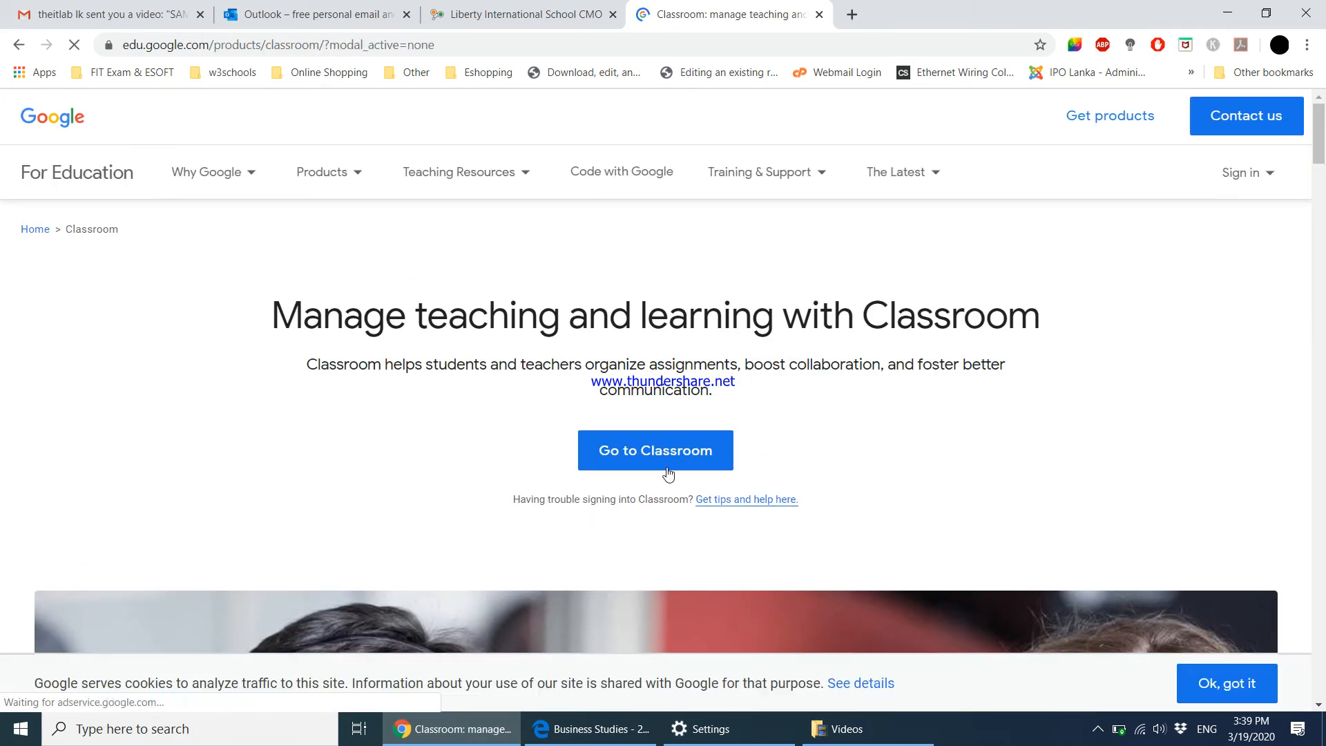
pyautogui.click(667, 464)
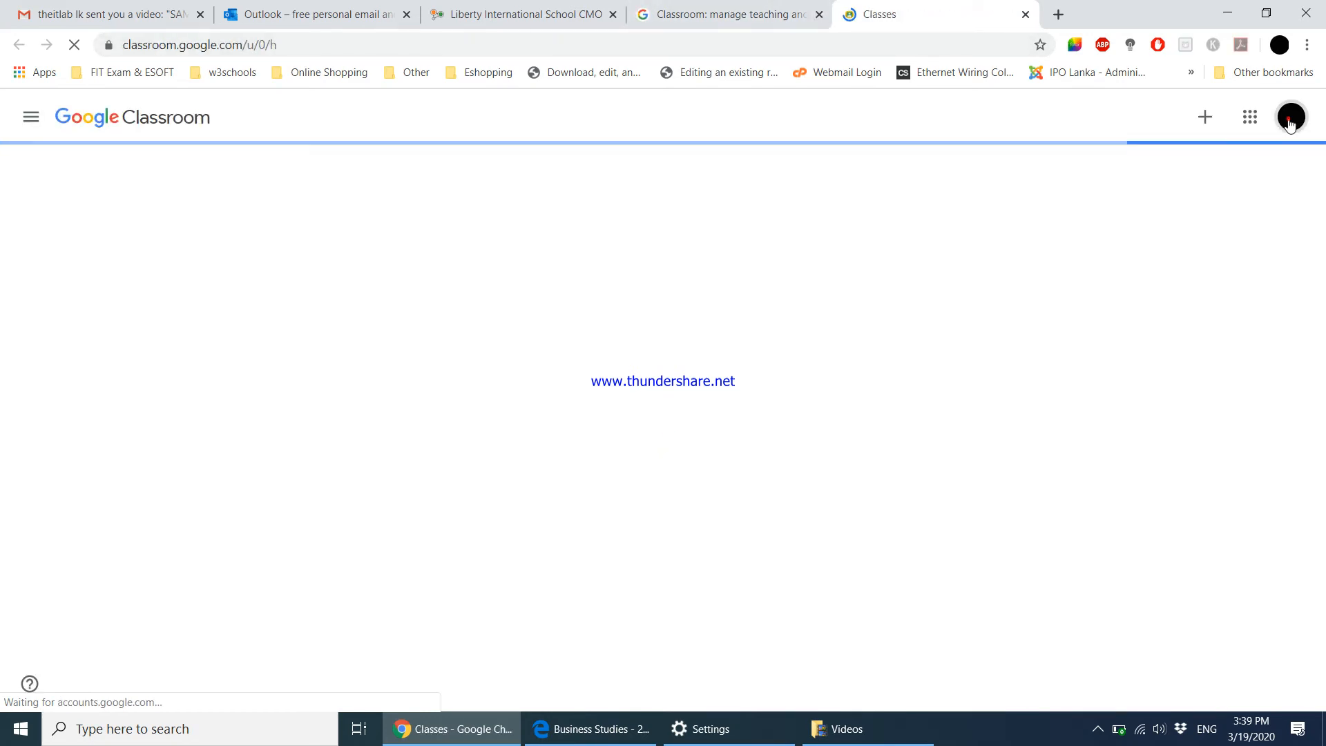
# Open Google Classroom under the student's account and show the add-class options.
pyautogui.click(1289, 121)
pyautogui.click(1160, 363)
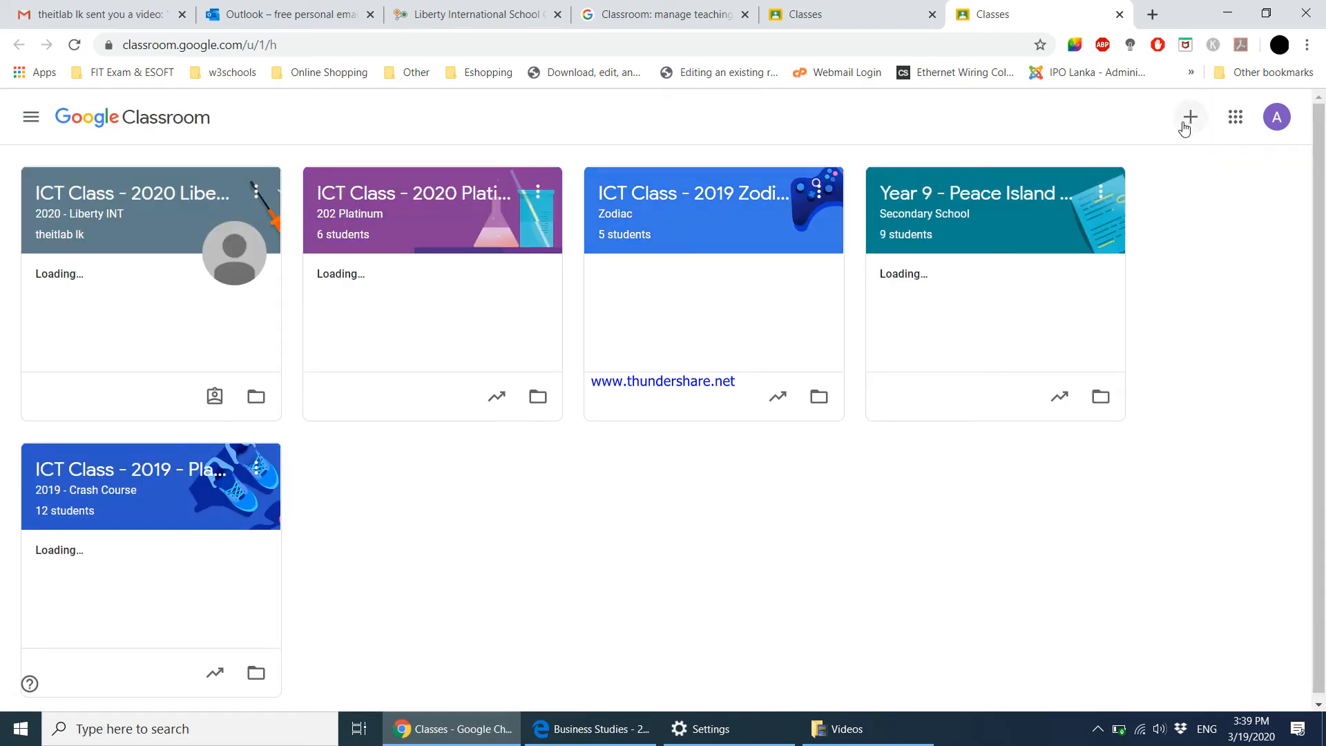
pyautogui.click(1188, 121)
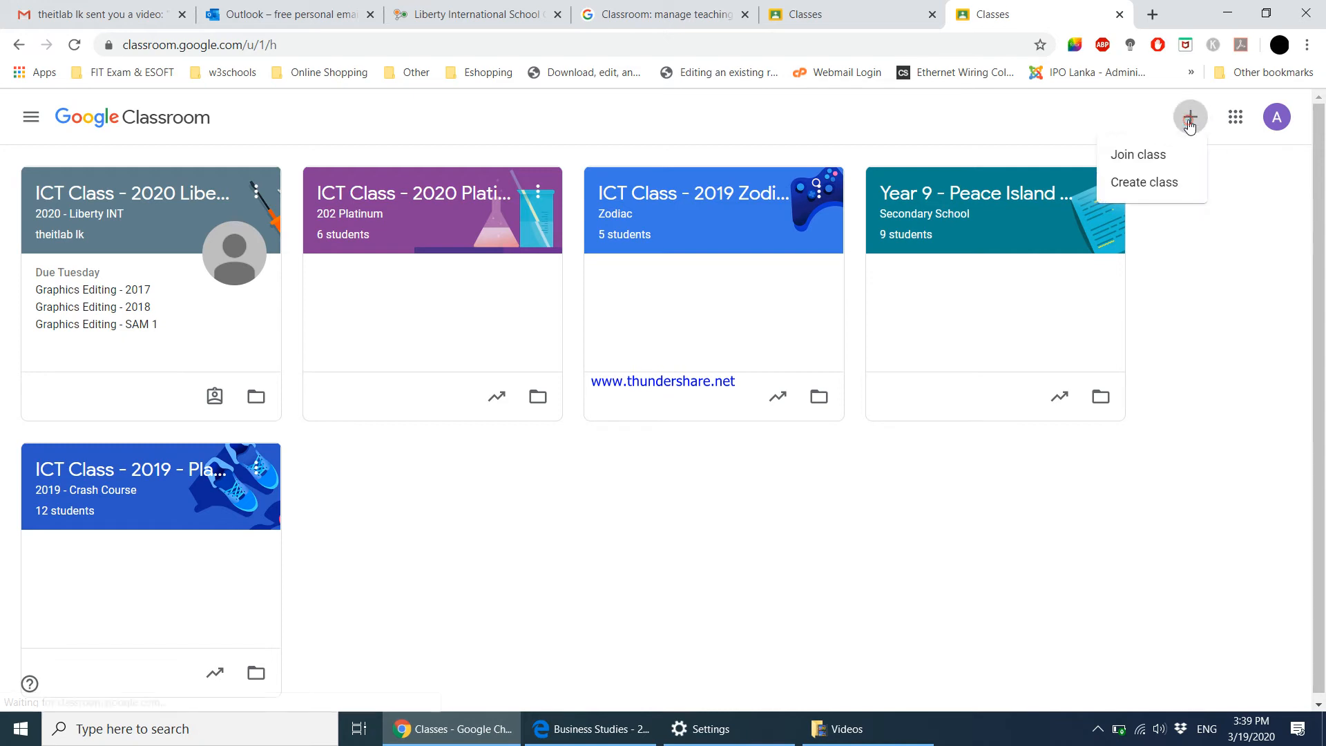
# Start joining a class by code and select the enlarged class code in the teacher's window.
pyautogui.click(1151, 153)
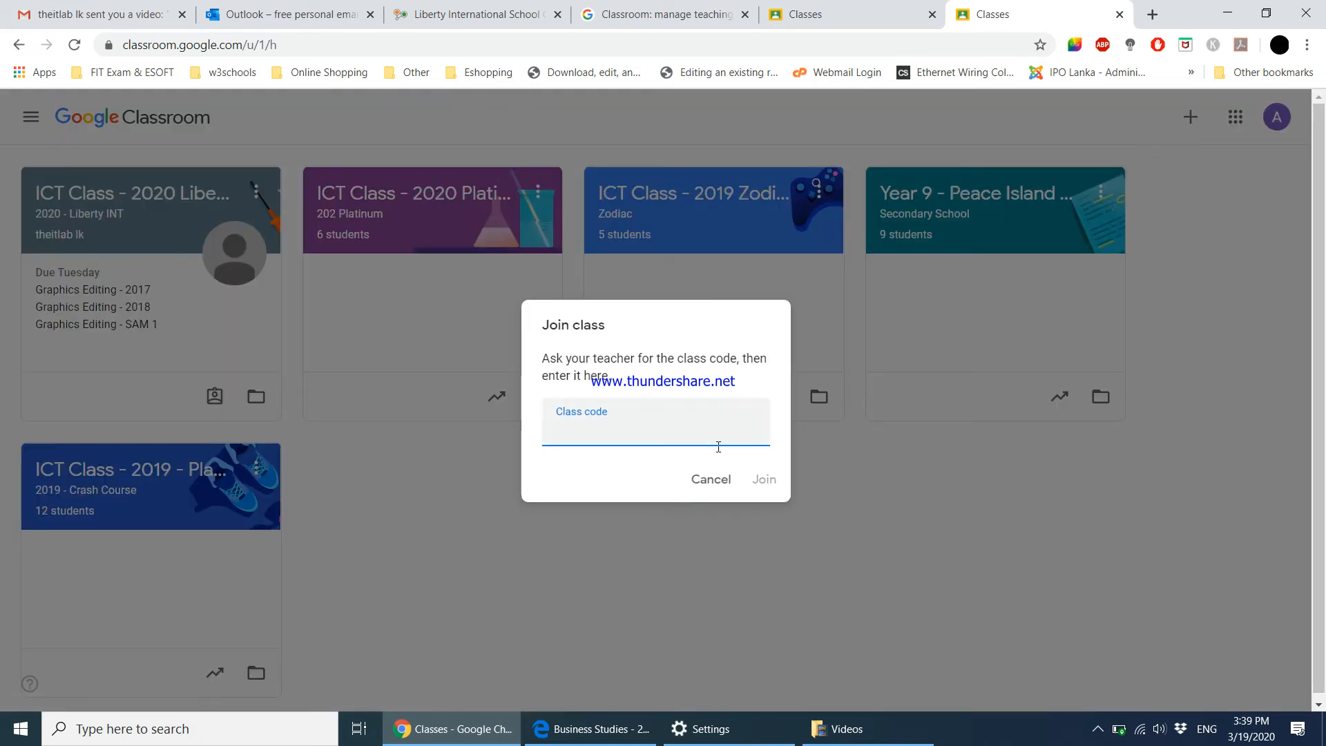
pyautogui.click(590, 740)
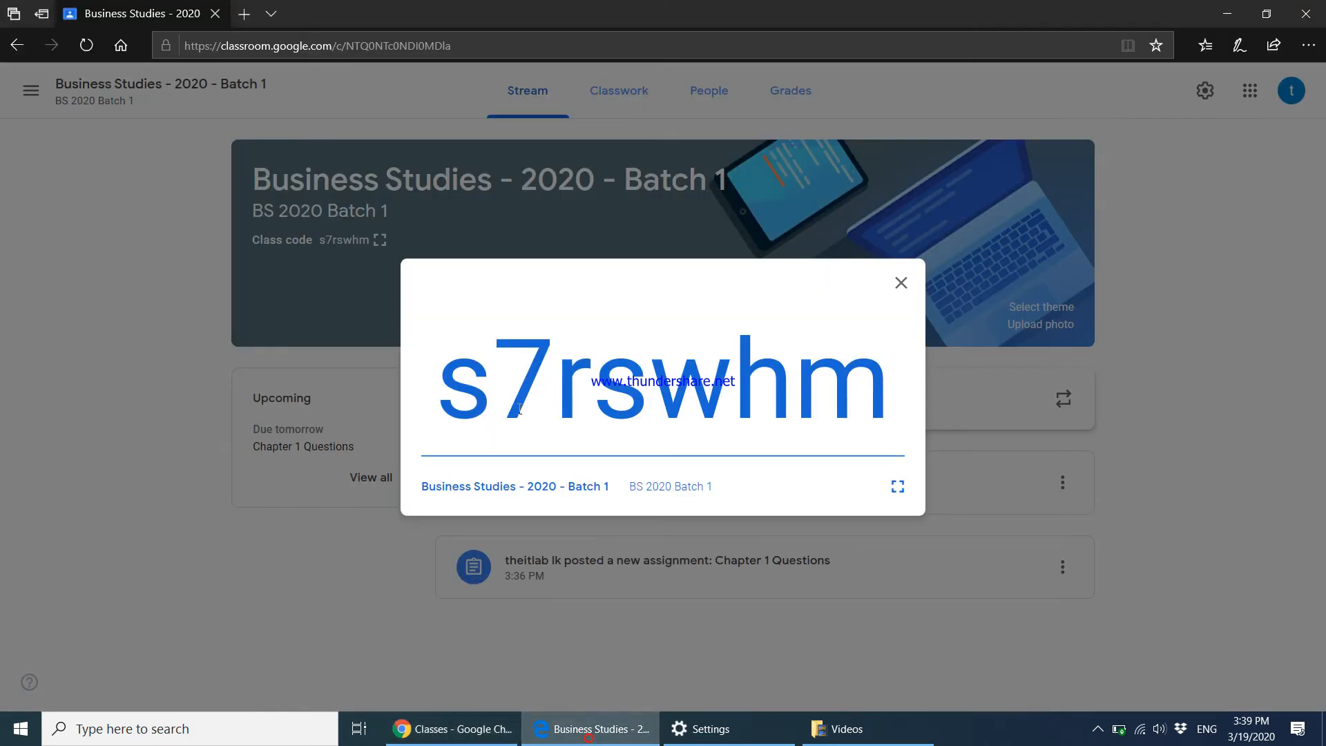
pyautogui.moveTo(451, 392); pyautogui.dragTo(891, 431)
pyautogui.hotkey('ctrl', 'c')
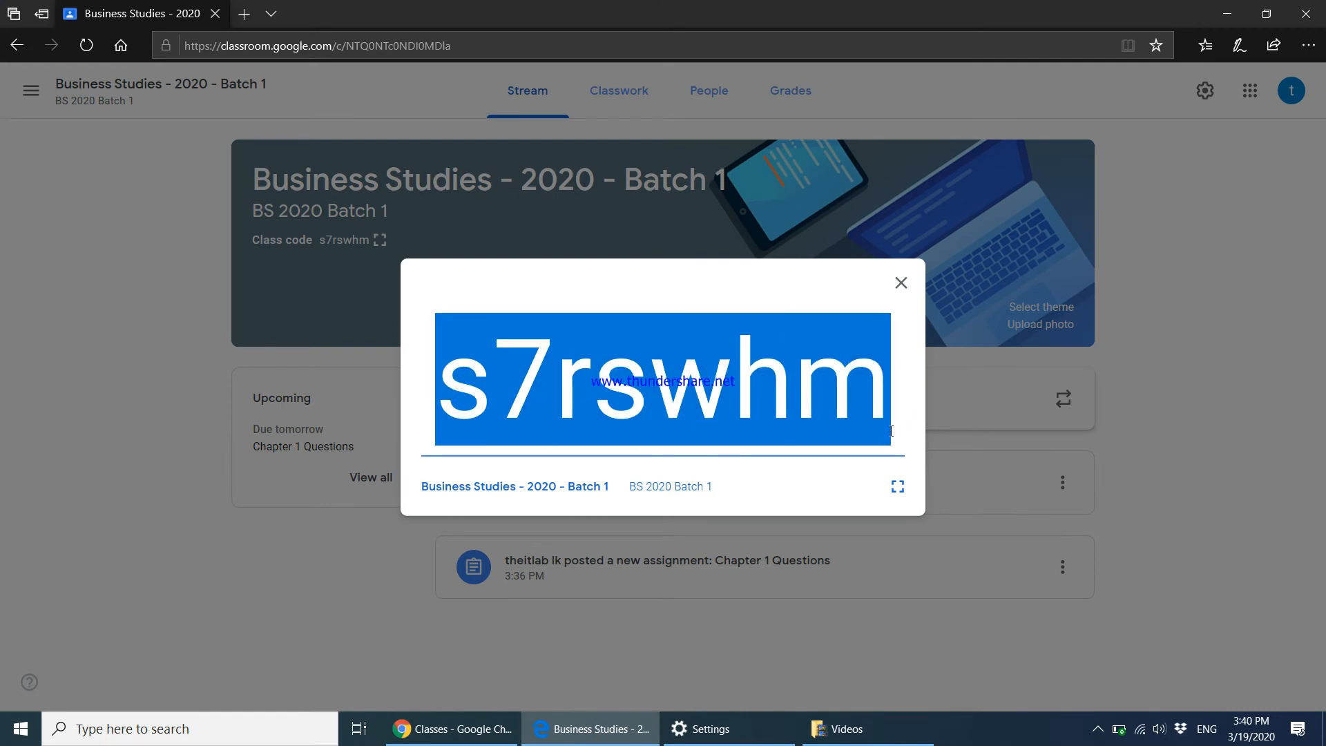
# Paste the copied class code into the student's Join class form and join Business Studies - 2020 - Batch 1.
pyautogui.click(452, 729)
pyautogui.hotkey('ctrl', 'v')
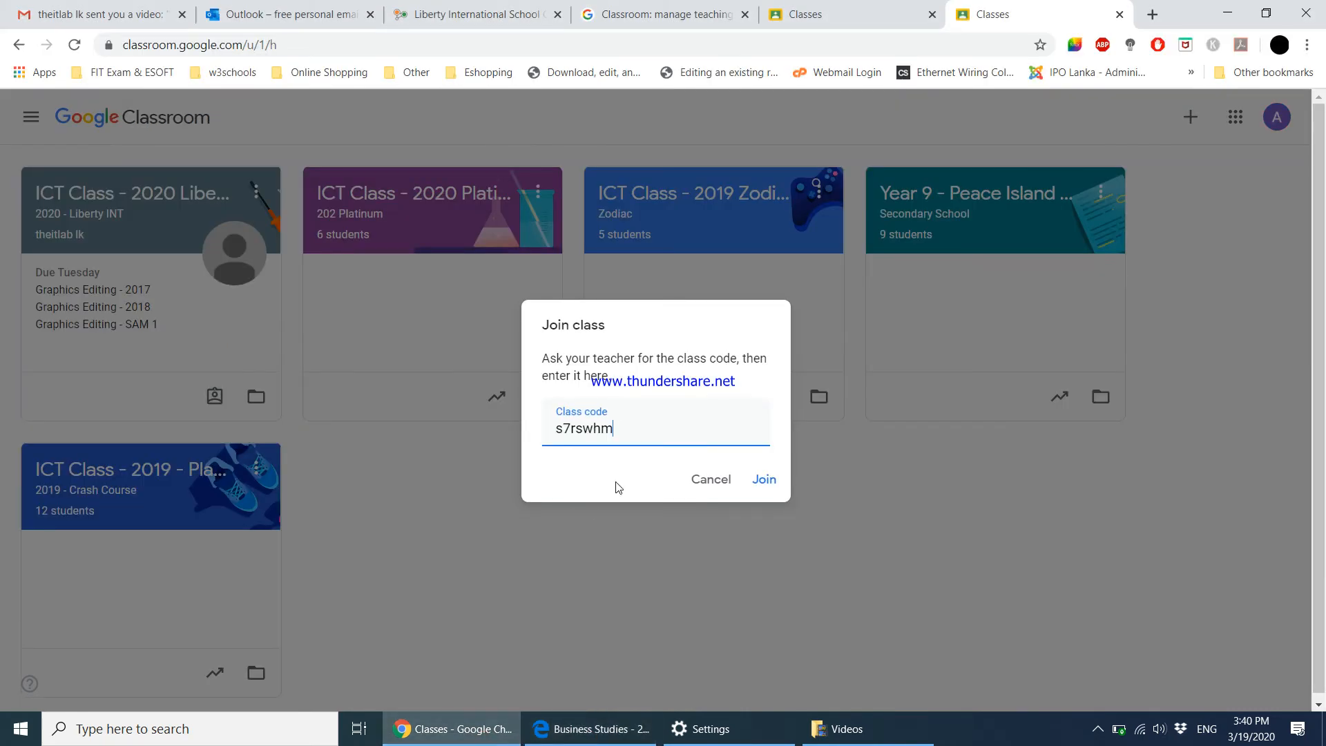
pyautogui.click(764, 481)
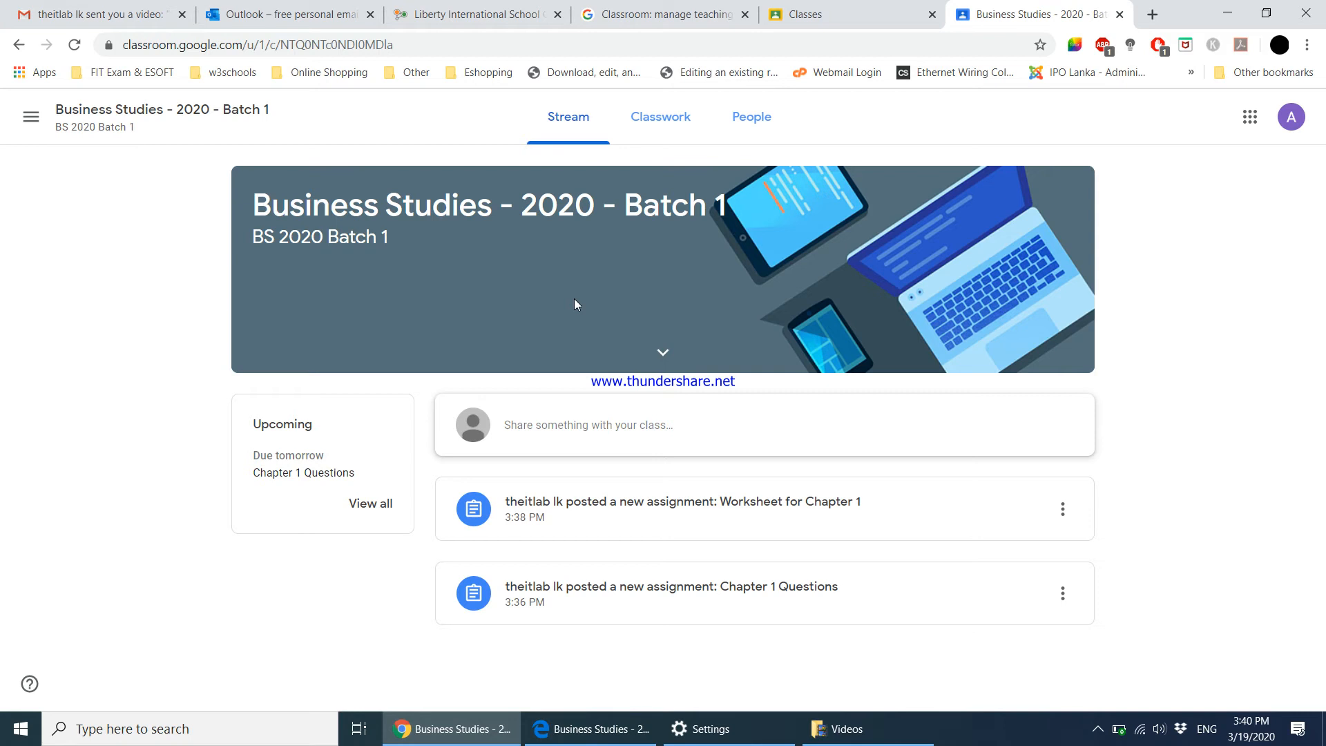
# Open Chapter 1 Questions from the Classwork list and view its assignment details.
pyautogui.click(656, 138)
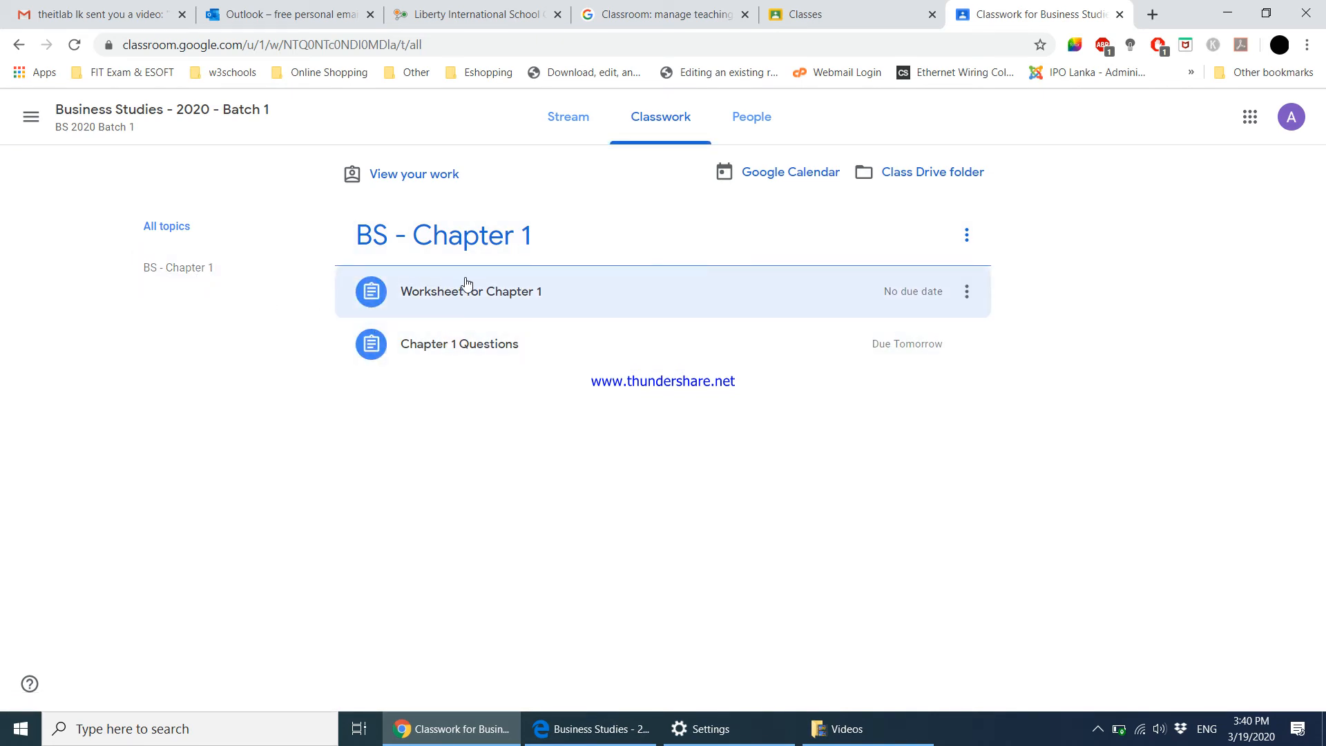
pyautogui.click(458, 343)
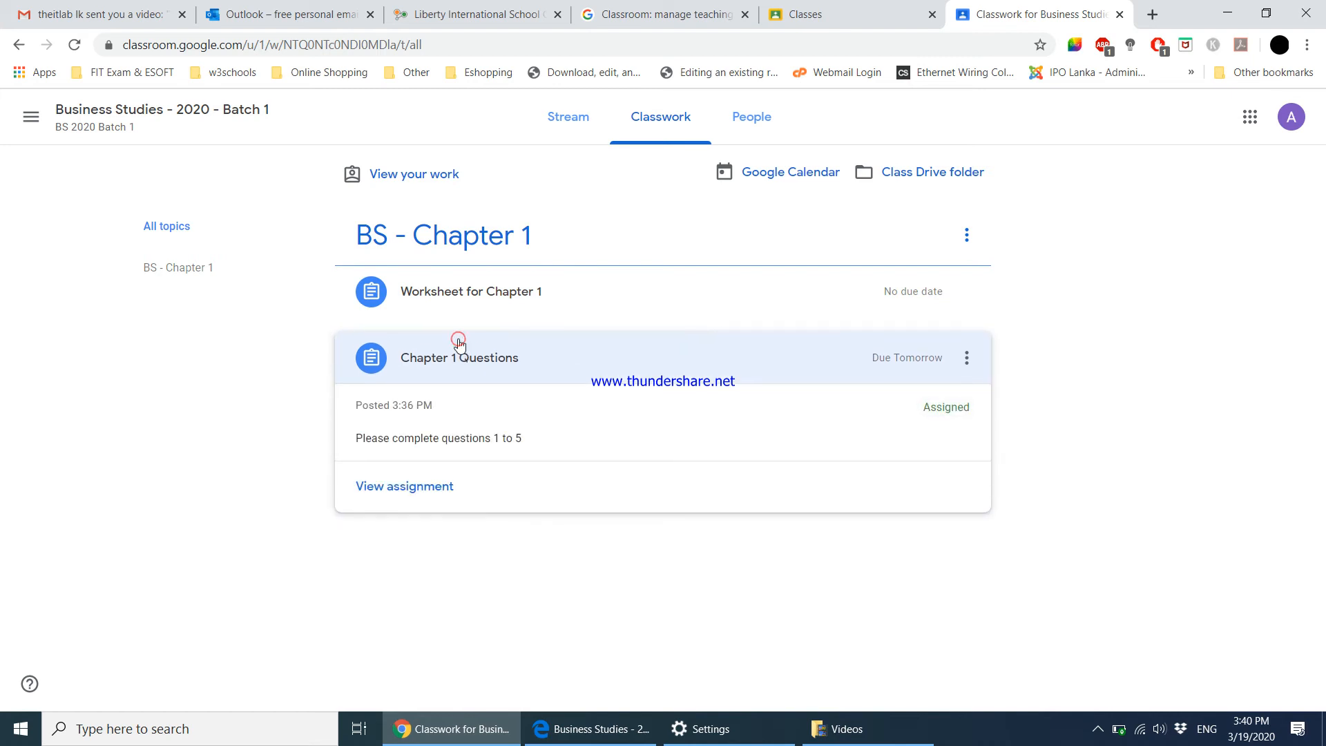
pyautogui.click(436, 486)
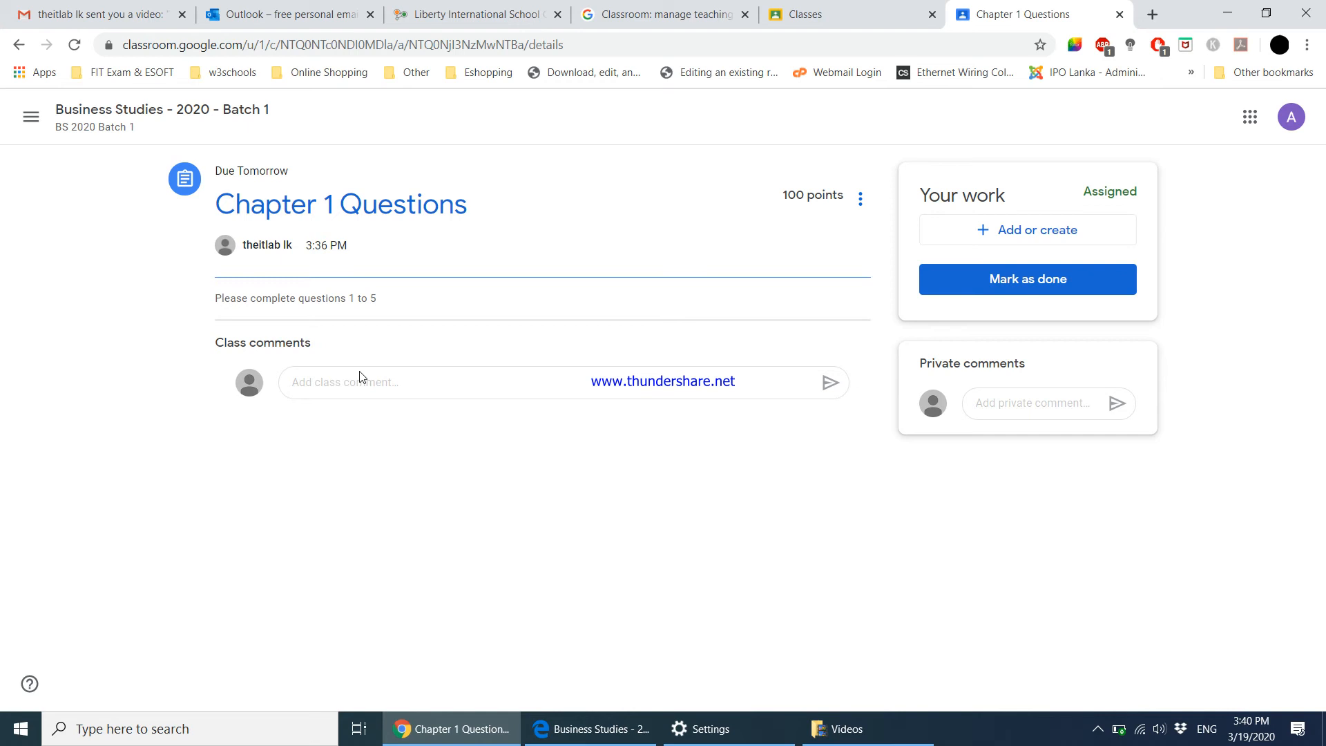
pyautogui.moveTo(350, 301); pyautogui.dragTo(387, 304)
pyautogui.click(430, 337)
# Add a file attachment to Chapter 1 Questions, choosing a file from the device.
pyautogui.click(997, 235)
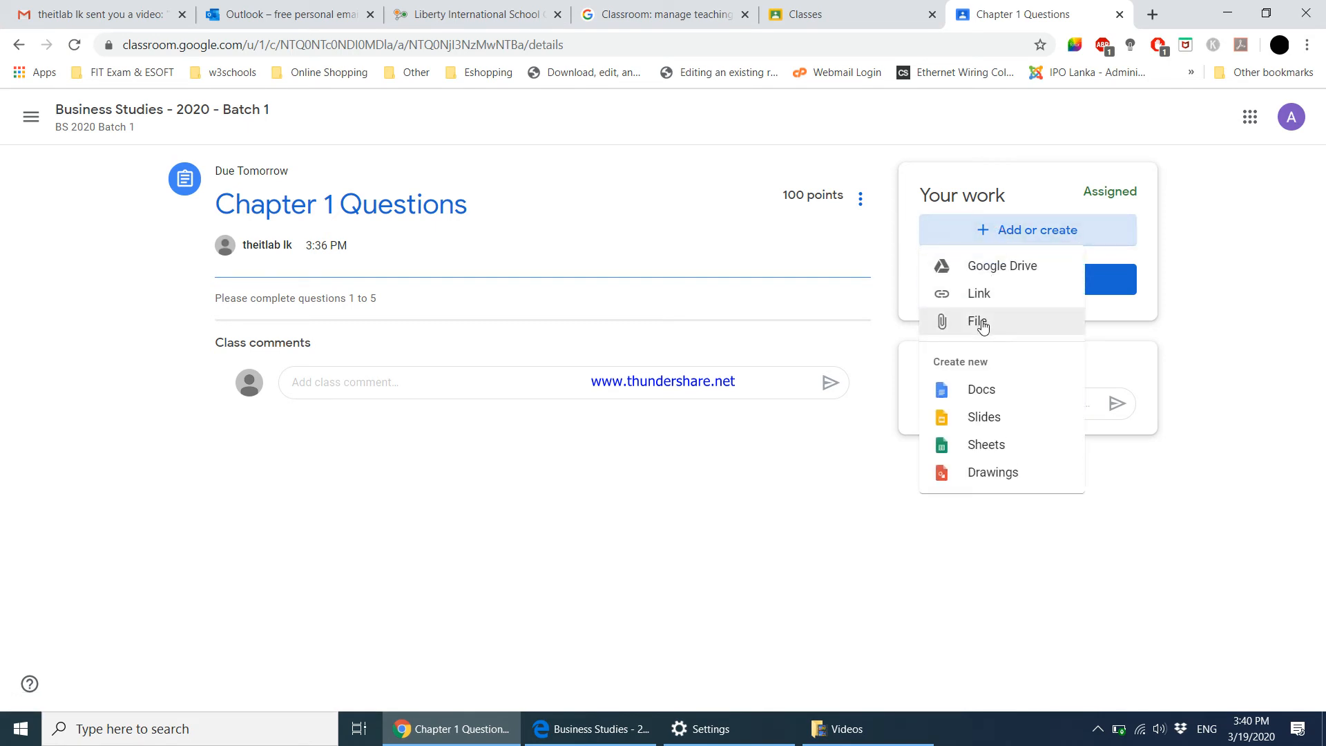
pyautogui.click(982, 323)
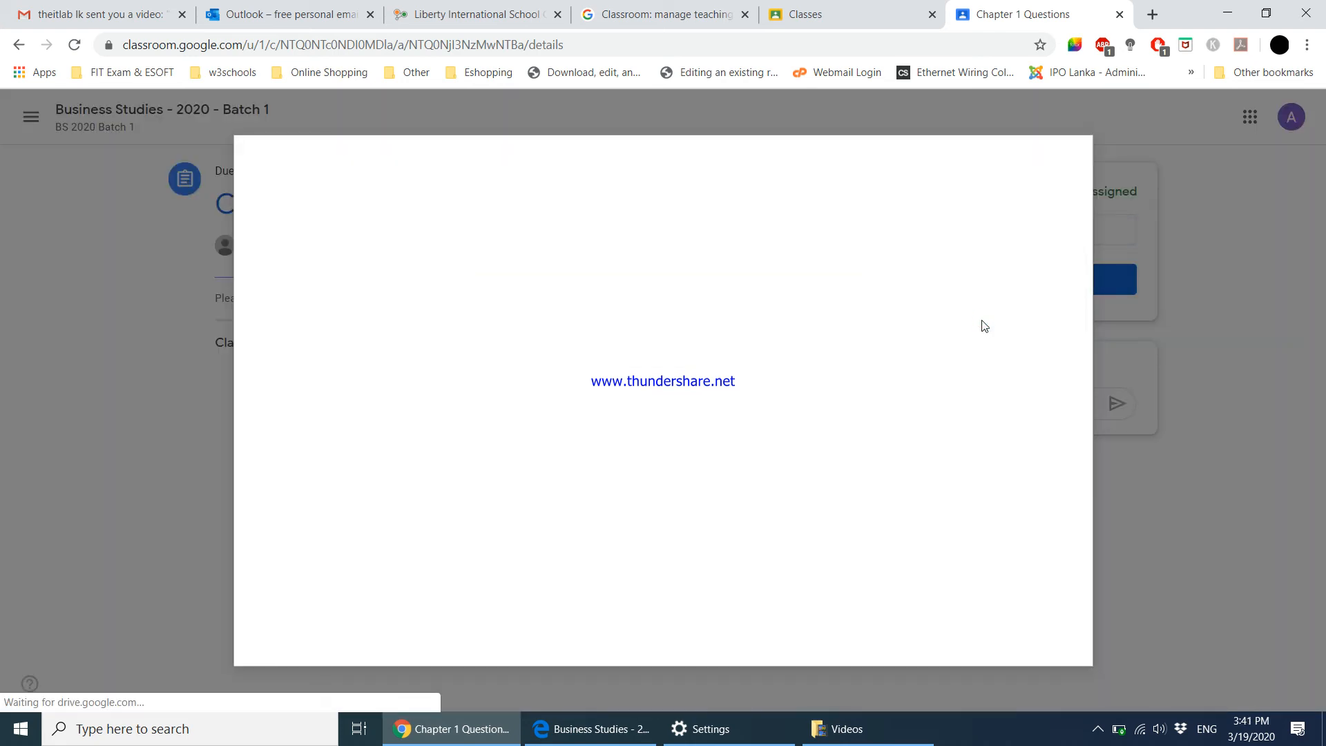
pyautogui.click(705, 416)
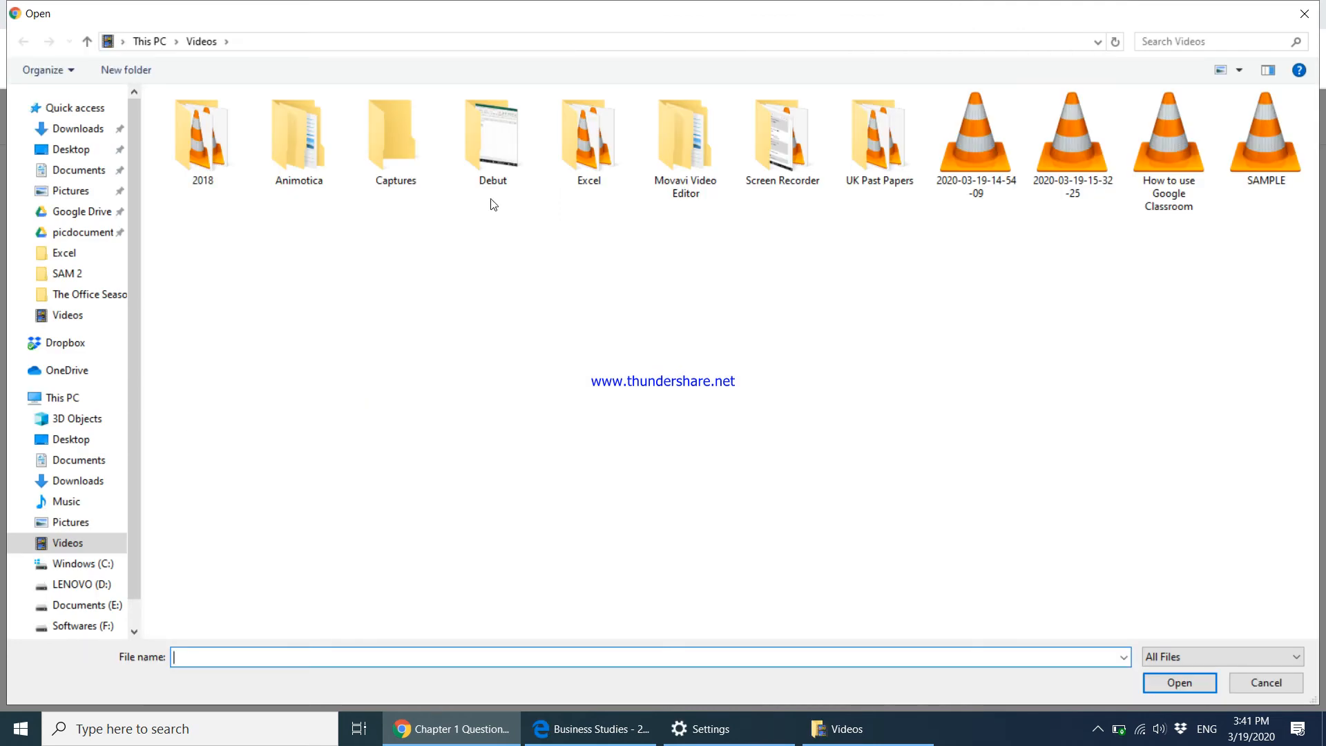
# Browse to Desktop > Desktop Files and pick 1-kindle.jpg to insert.
pyautogui.doubleClick(773, 181)
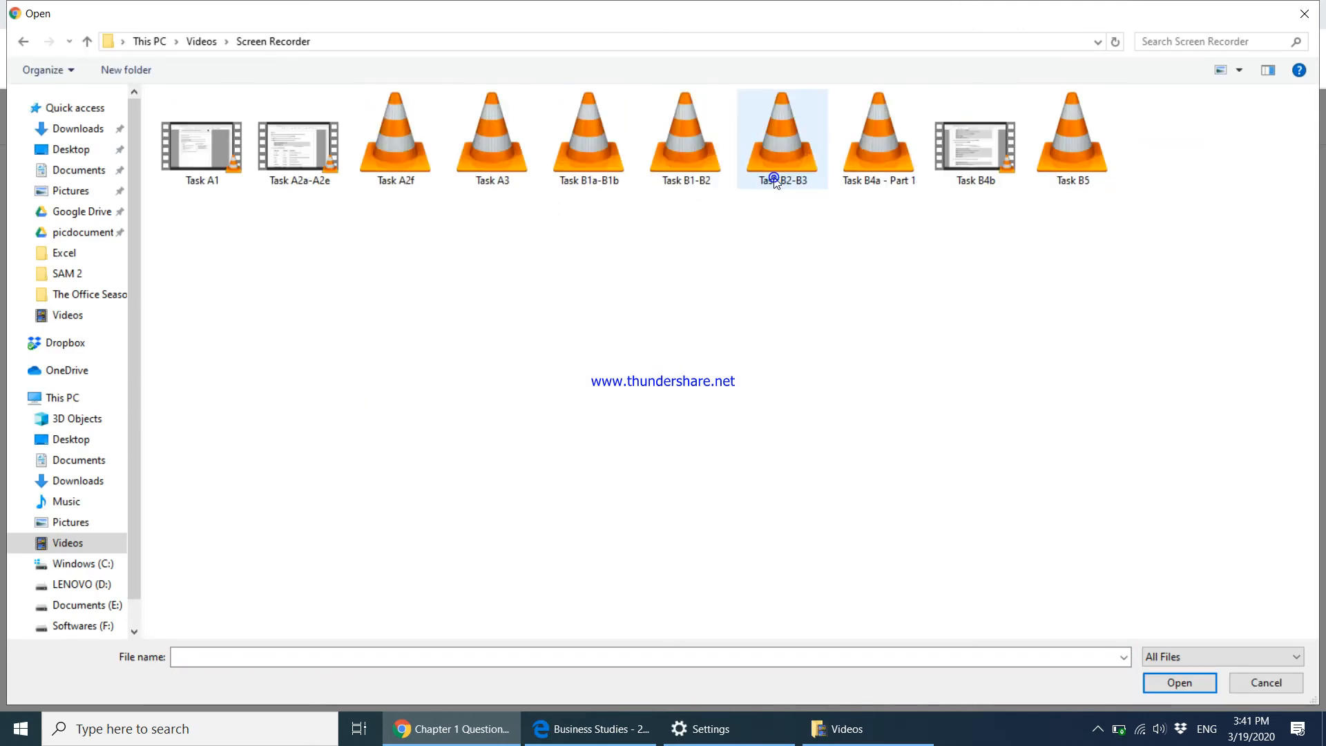
pyautogui.click(24, 42)
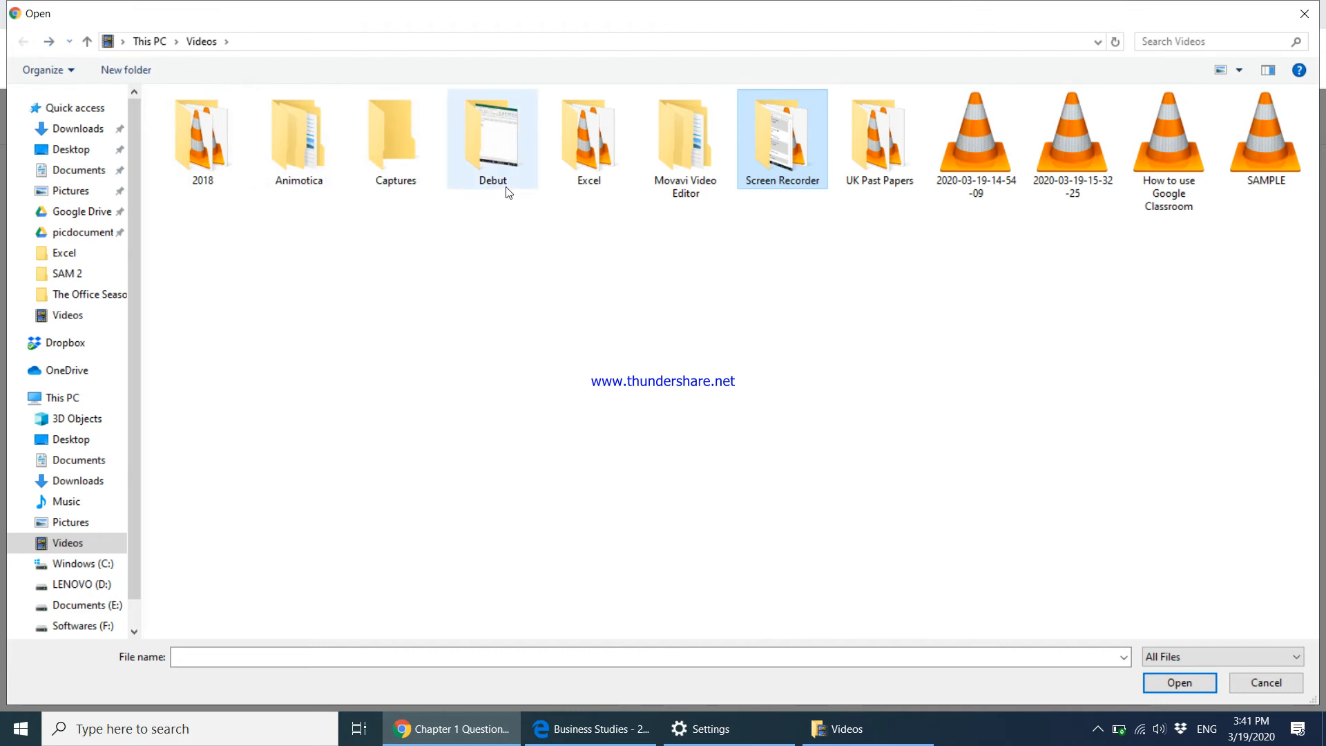
pyautogui.doubleClick(487, 147)
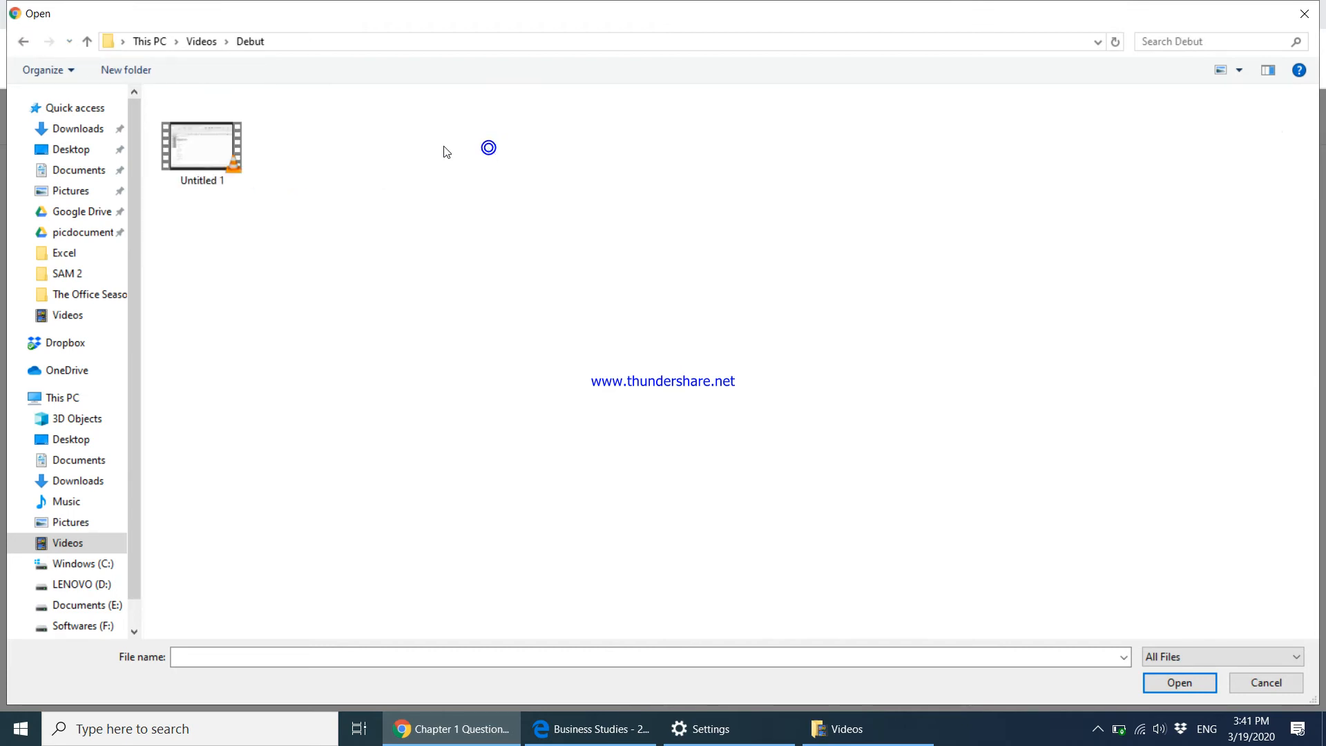
pyautogui.click(25, 44)
pyautogui.click(84, 149)
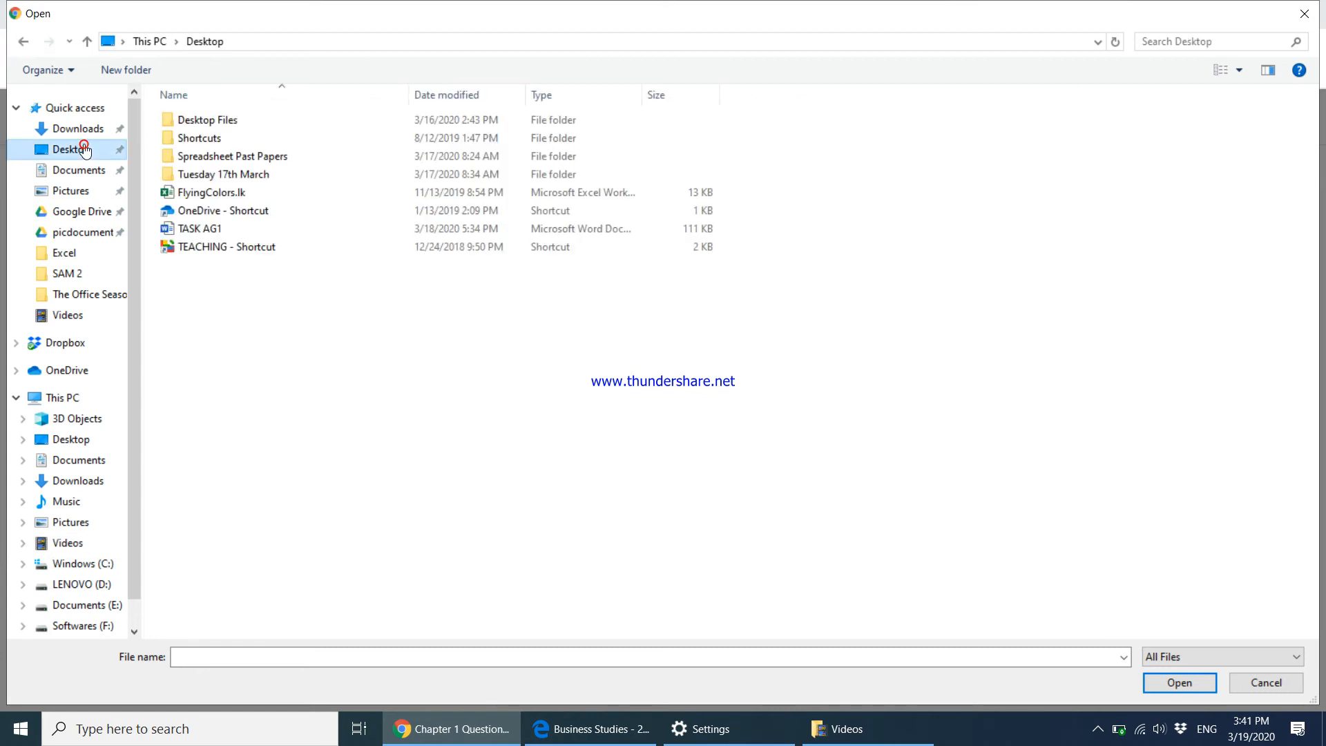
pyautogui.doubleClick(207, 120)
pyautogui.click(214, 214)
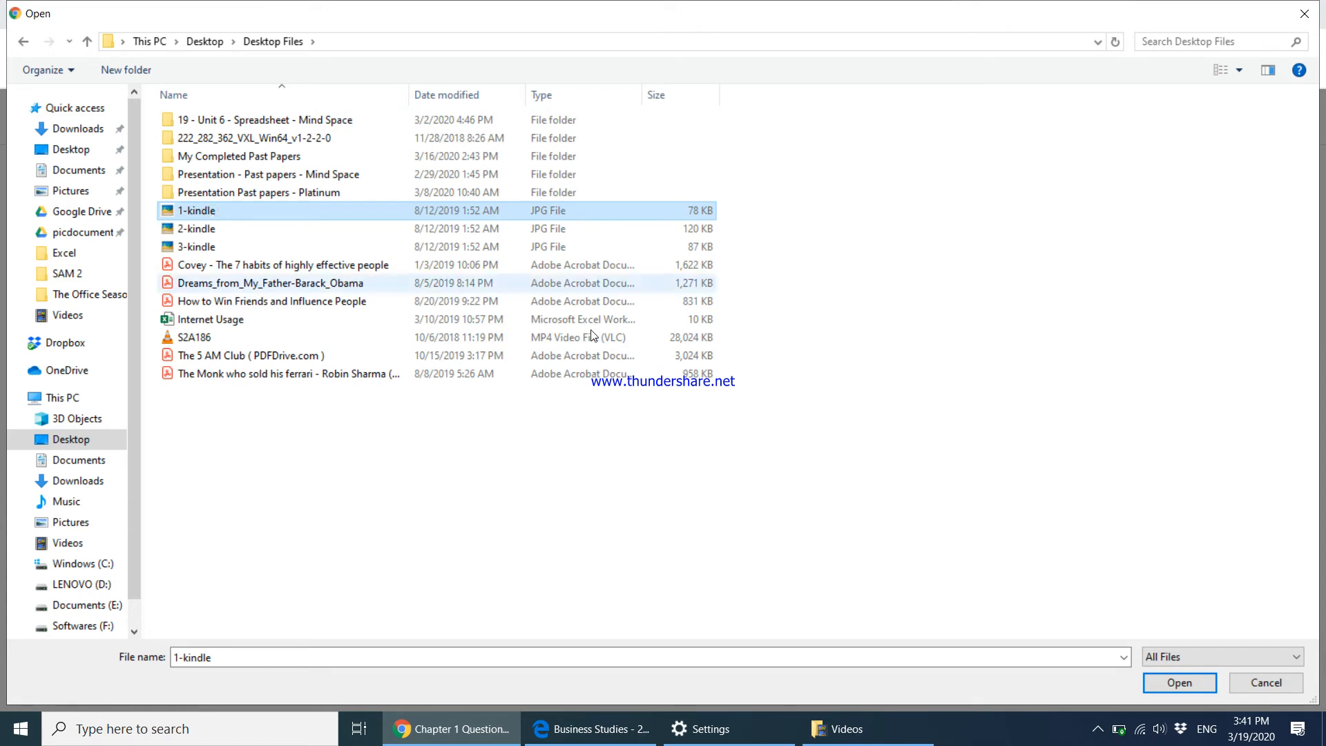
pyautogui.click(1186, 683)
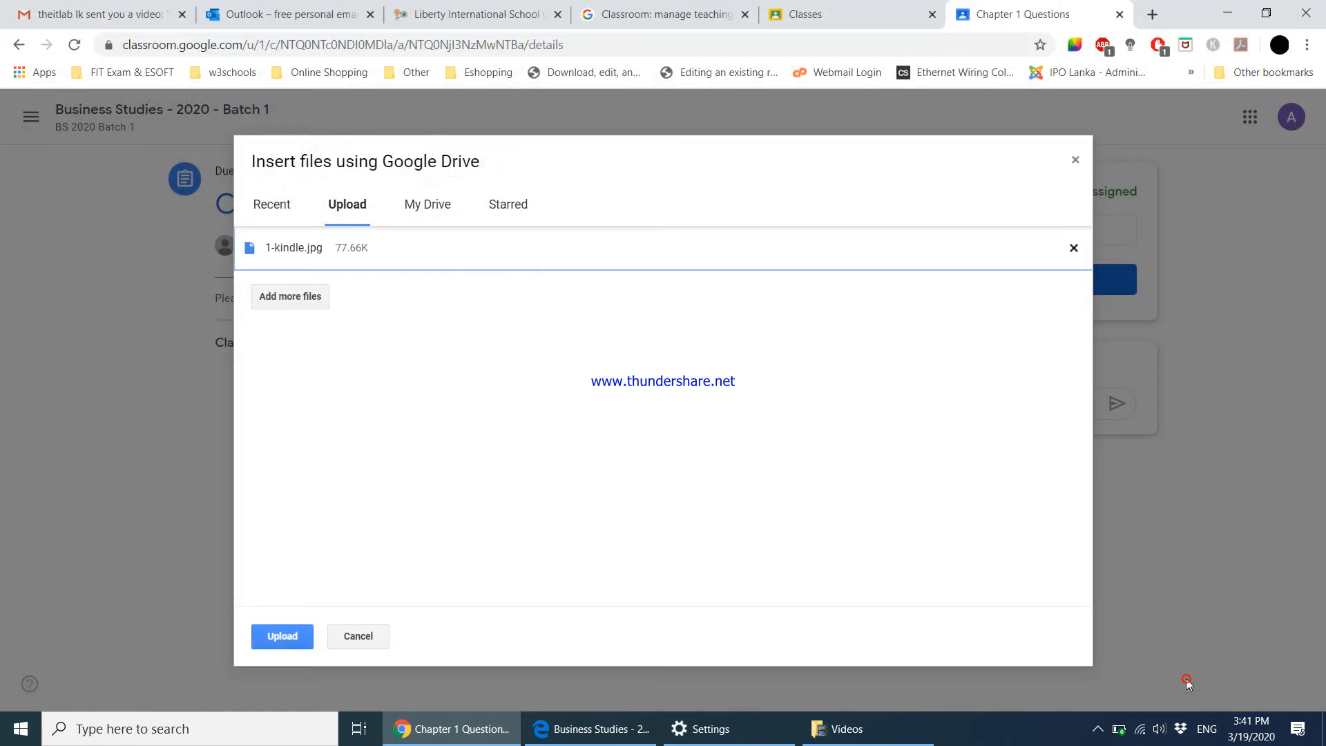
# Upload 1-kindle.jpg and confirm turning in the Chapter 1 Questions work.
pyautogui.click(287, 639)
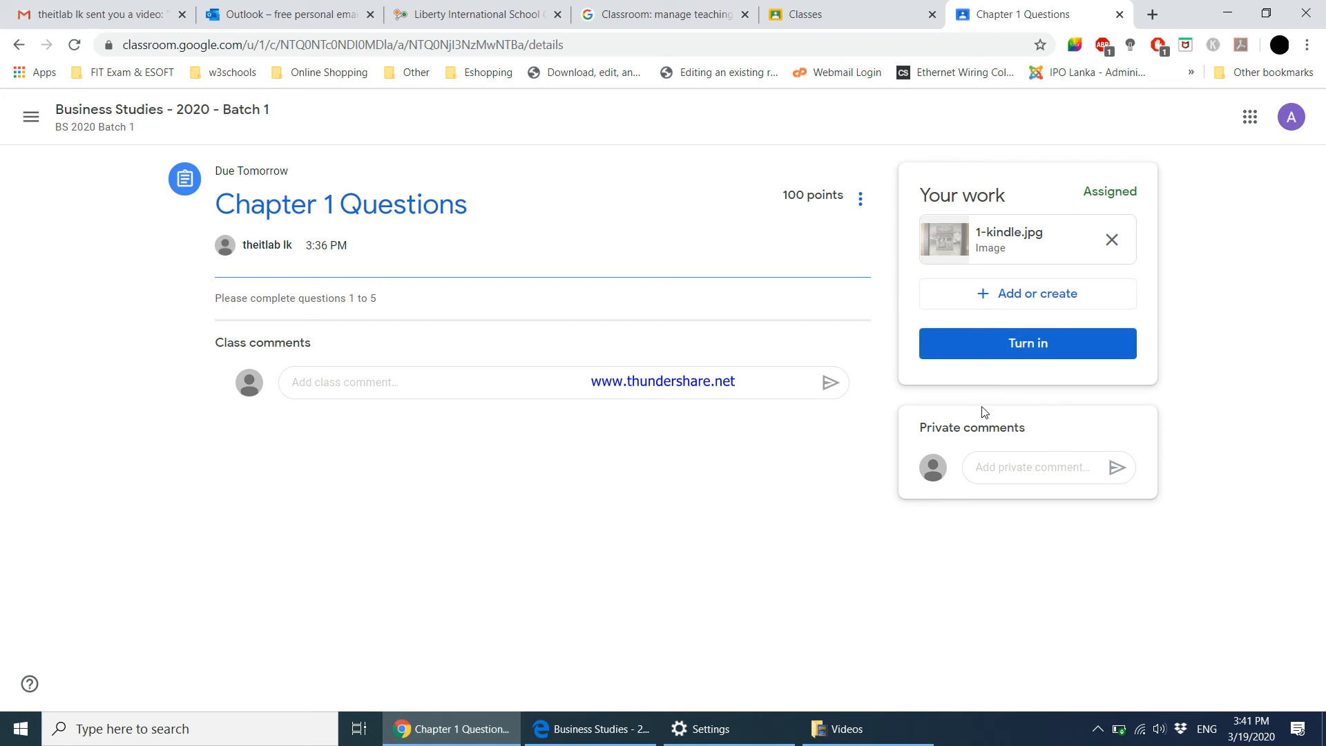
pyautogui.click(1013, 352)
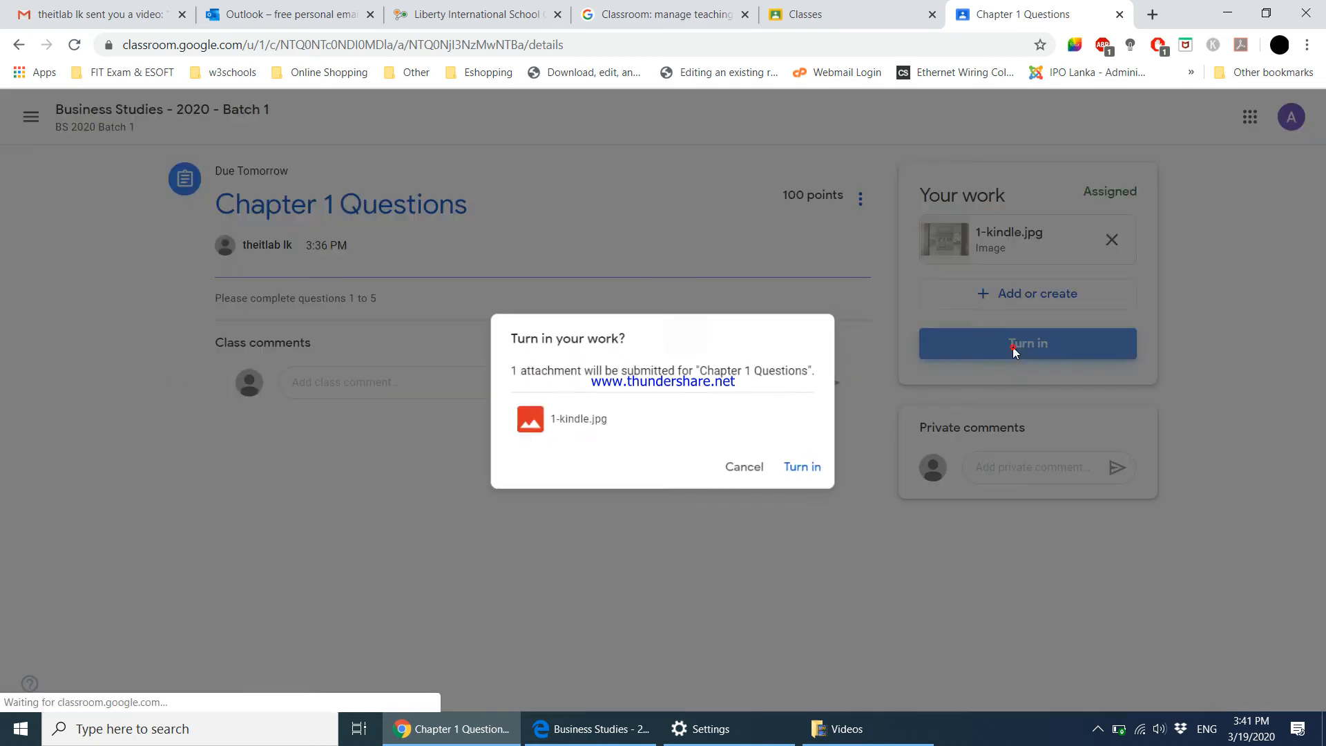
pyautogui.click(794, 469)
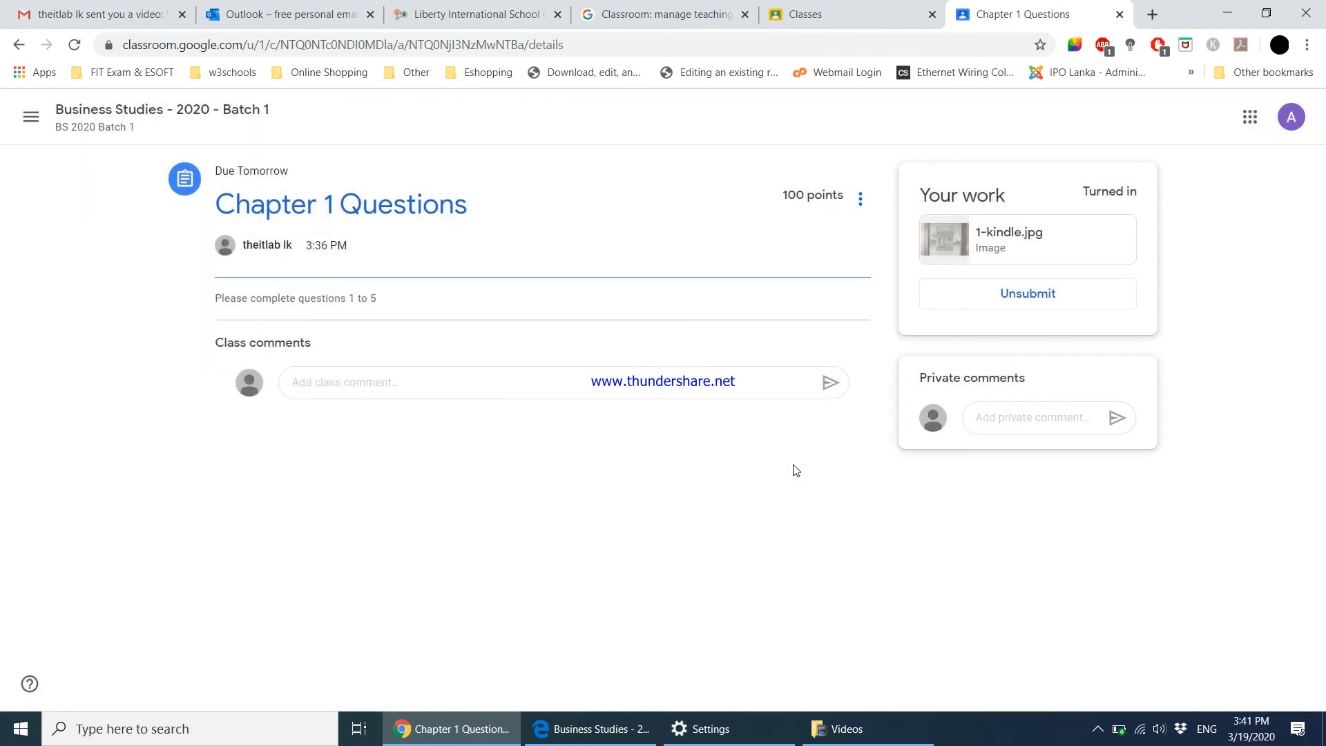
# In the teacher's window, close the class code and open Chapter 1 Questions' turned-in work.
pyautogui.click(582, 729)
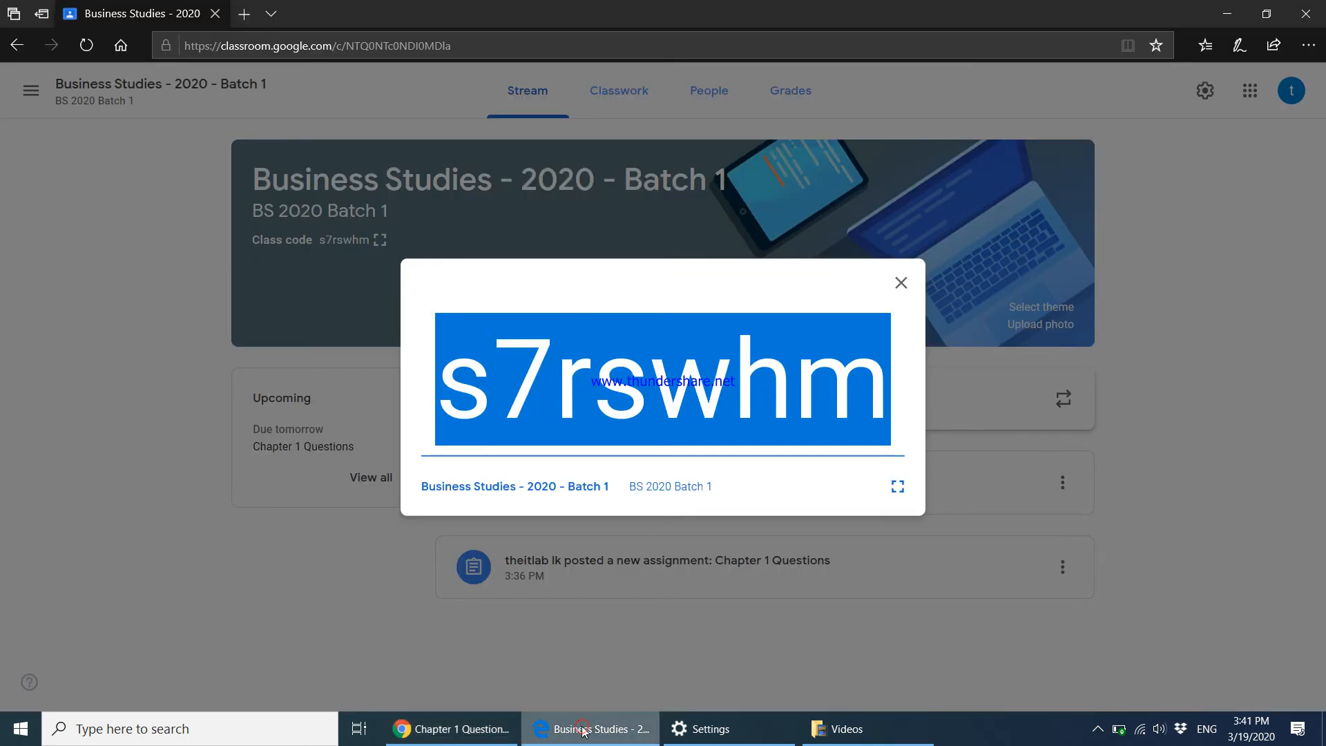
pyautogui.click(900, 284)
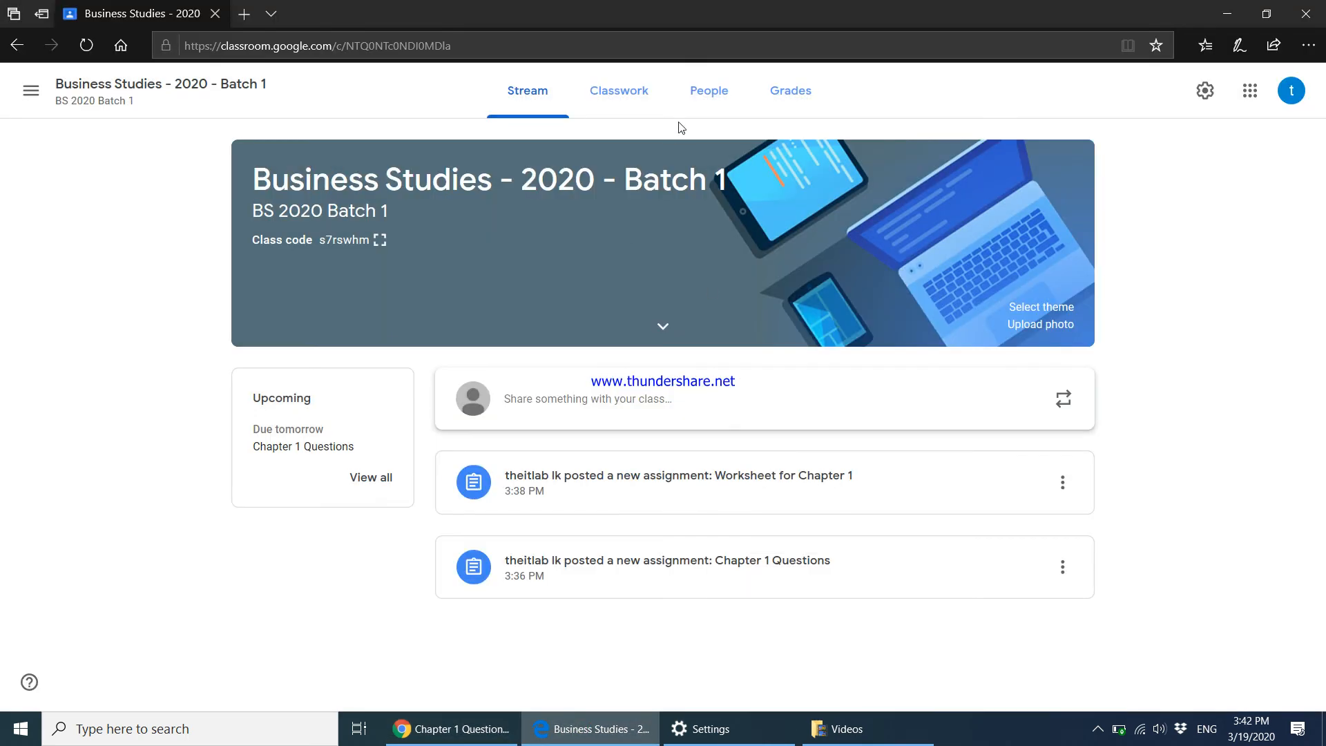
pyautogui.click(632, 97)
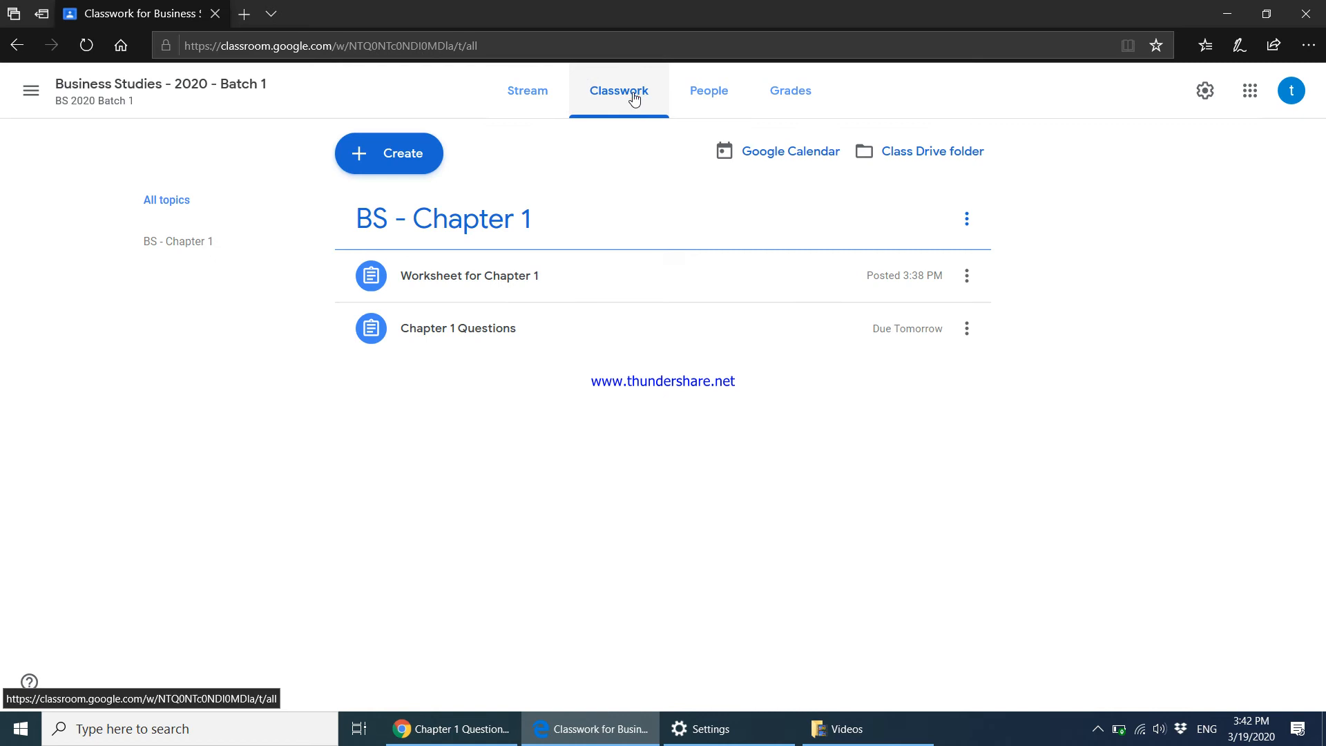
pyautogui.click(724, 97)
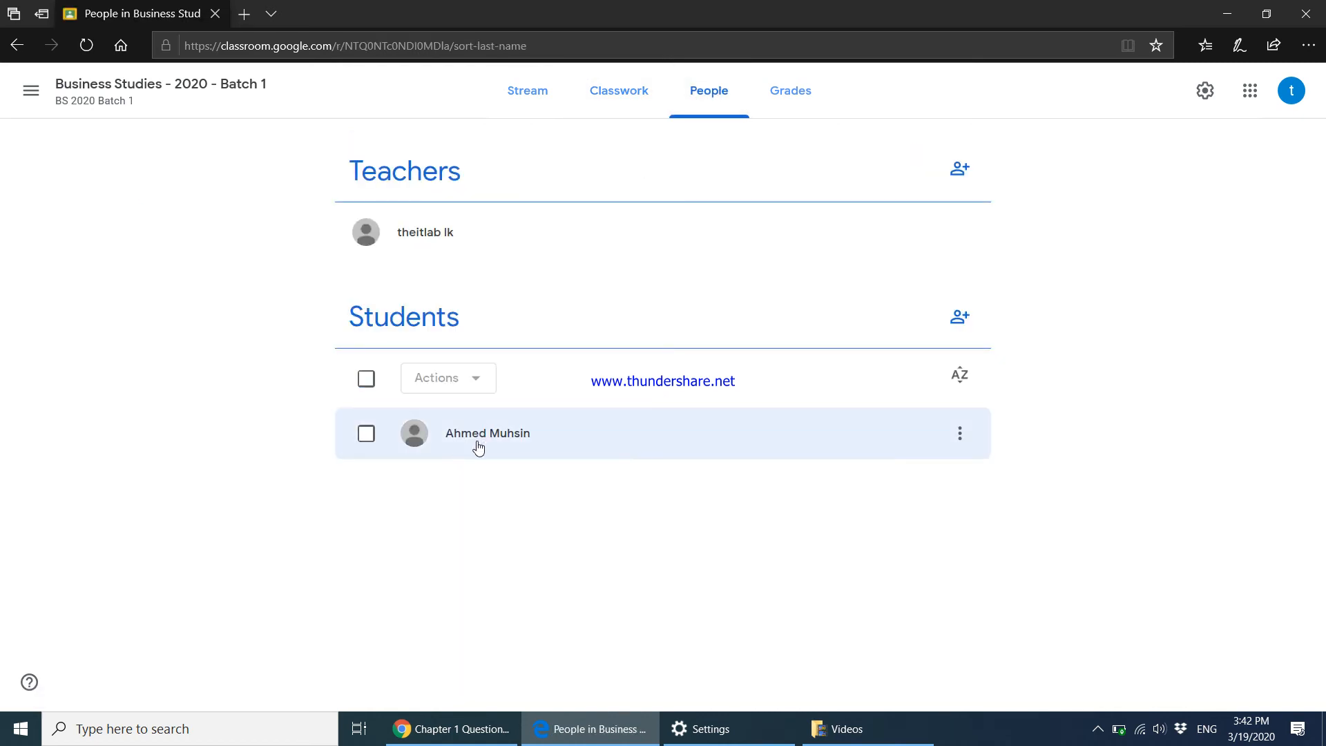
pyautogui.click(618, 107)
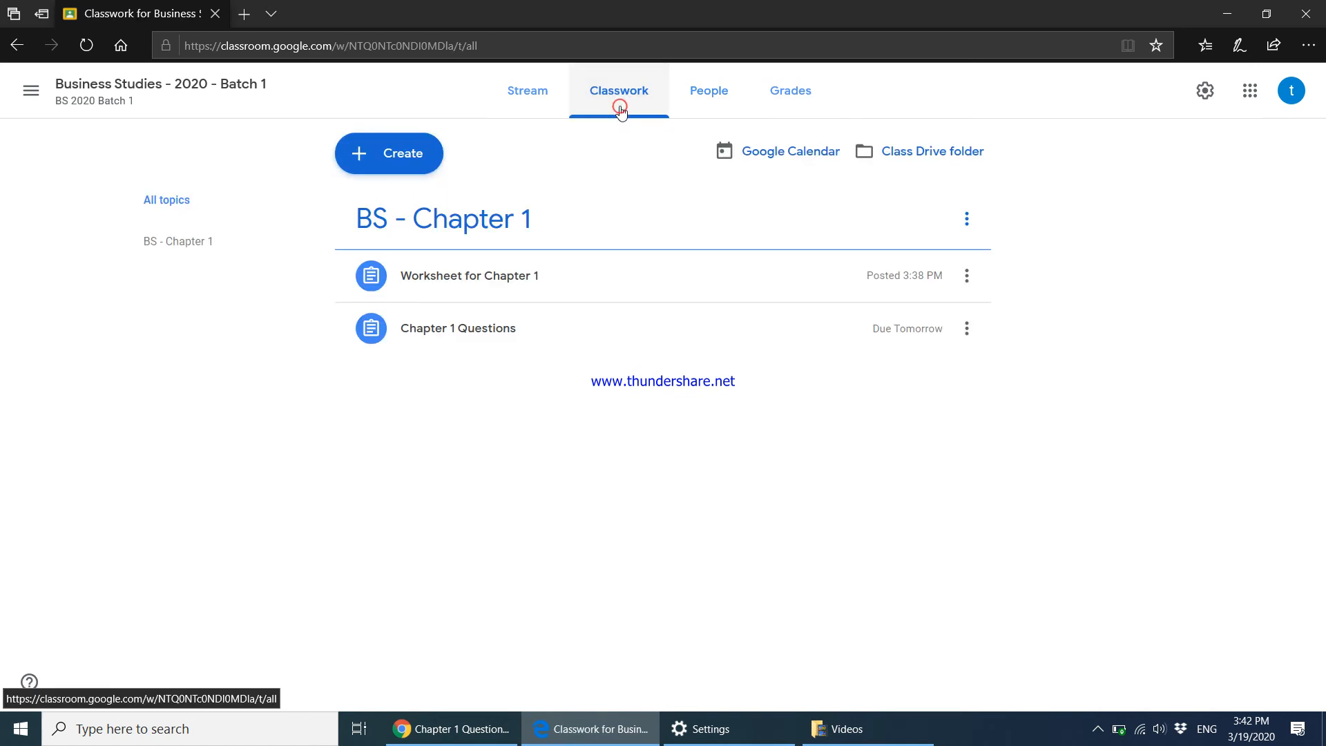
pyautogui.click(469, 333)
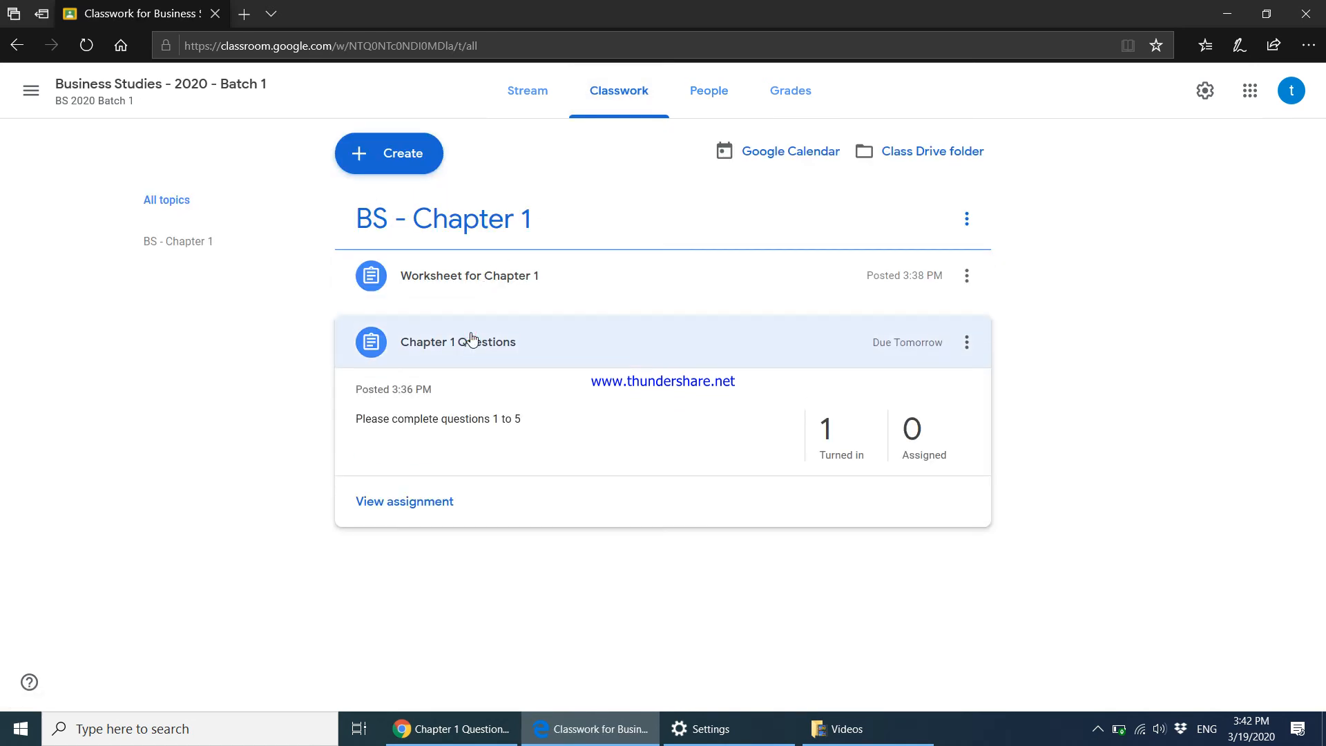
pyautogui.click(844, 461)
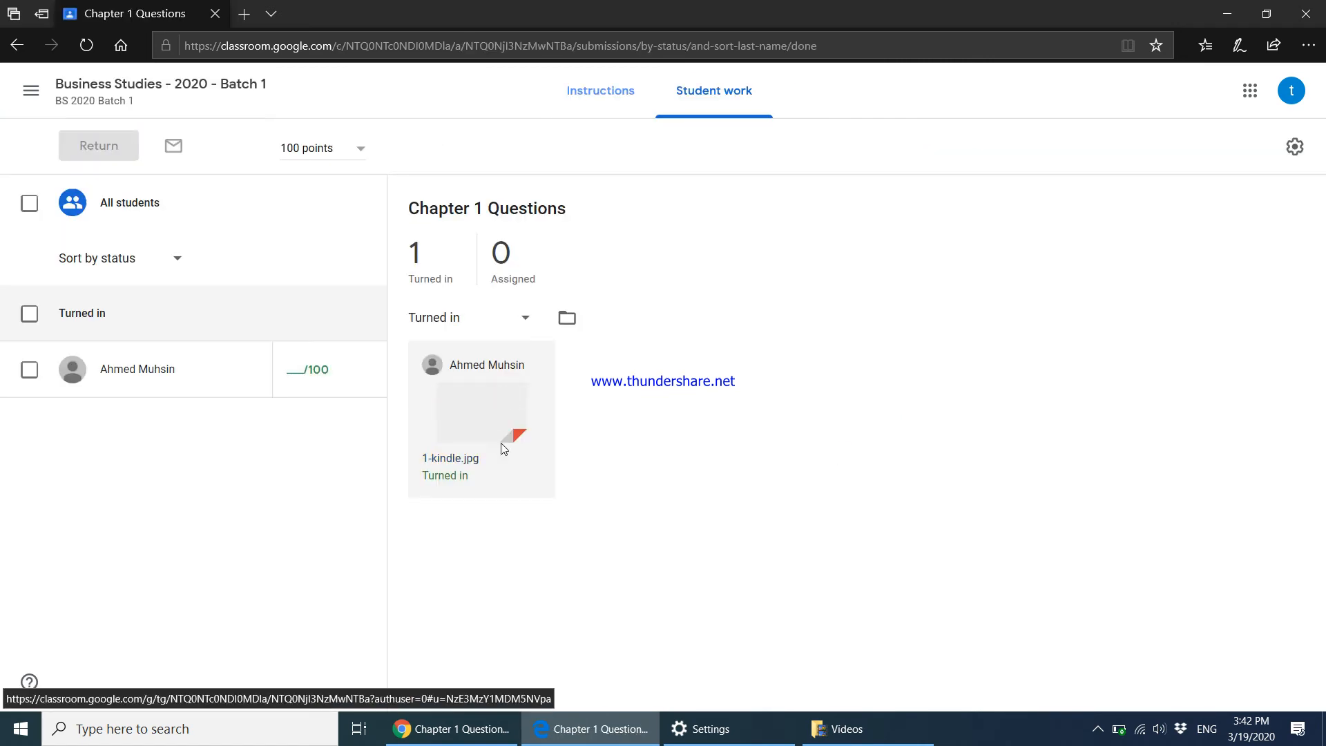
# View the submitted 1-kindle.jpg and give the student a grade of 60/100.
pyautogui.click(497, 440)
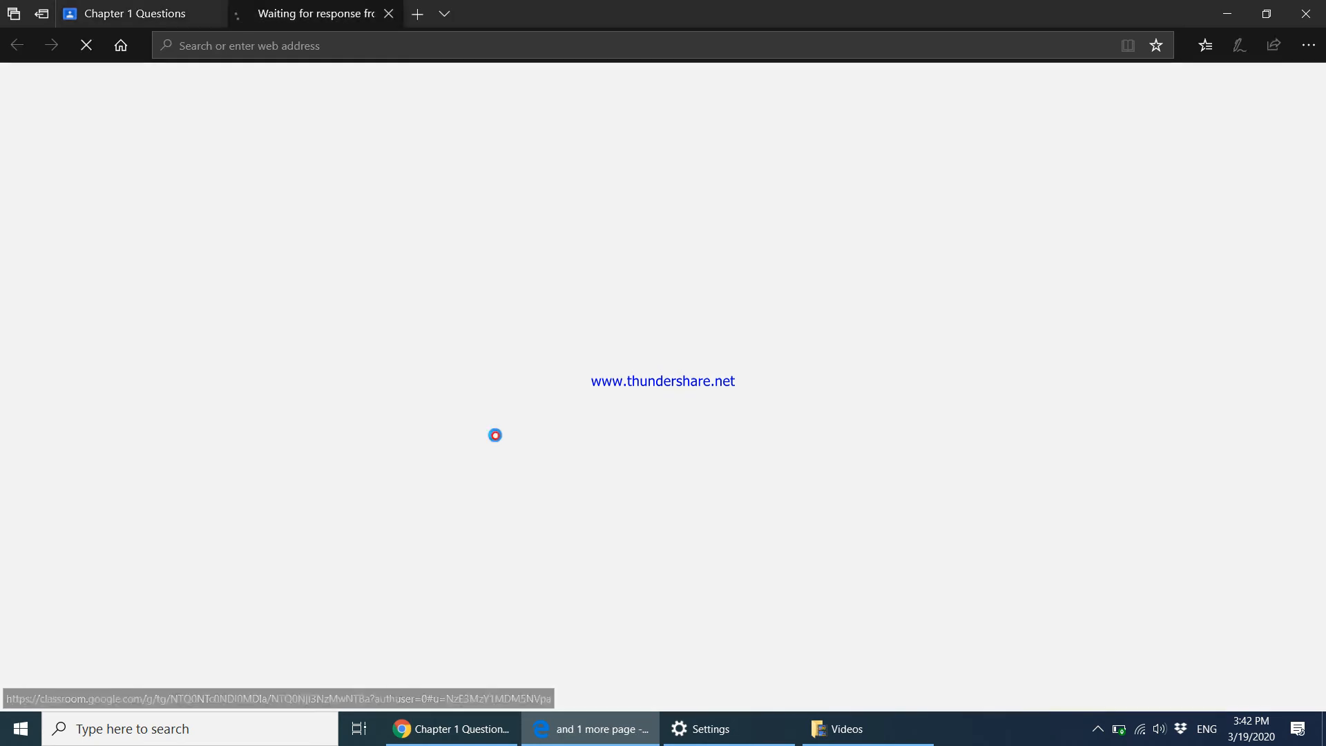
pyautogui.click(192, 14)
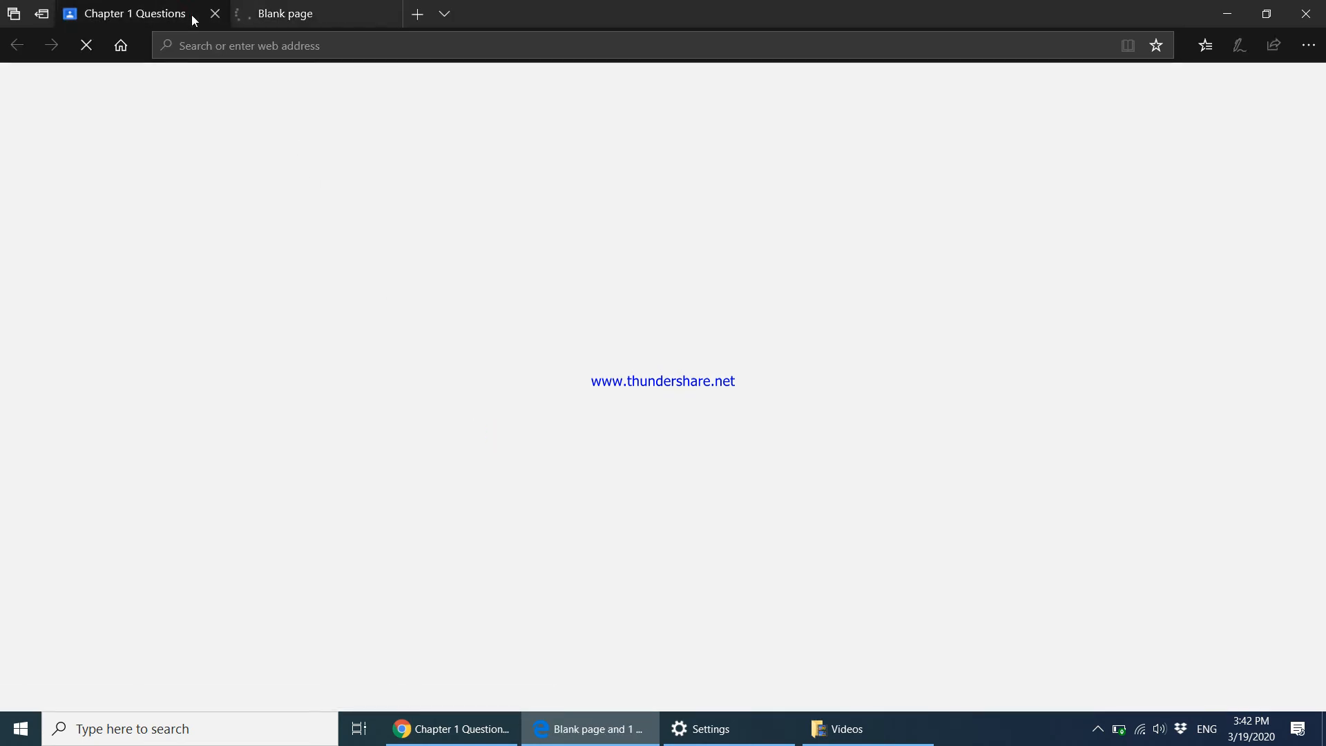
pyautogui.click(293, 373)
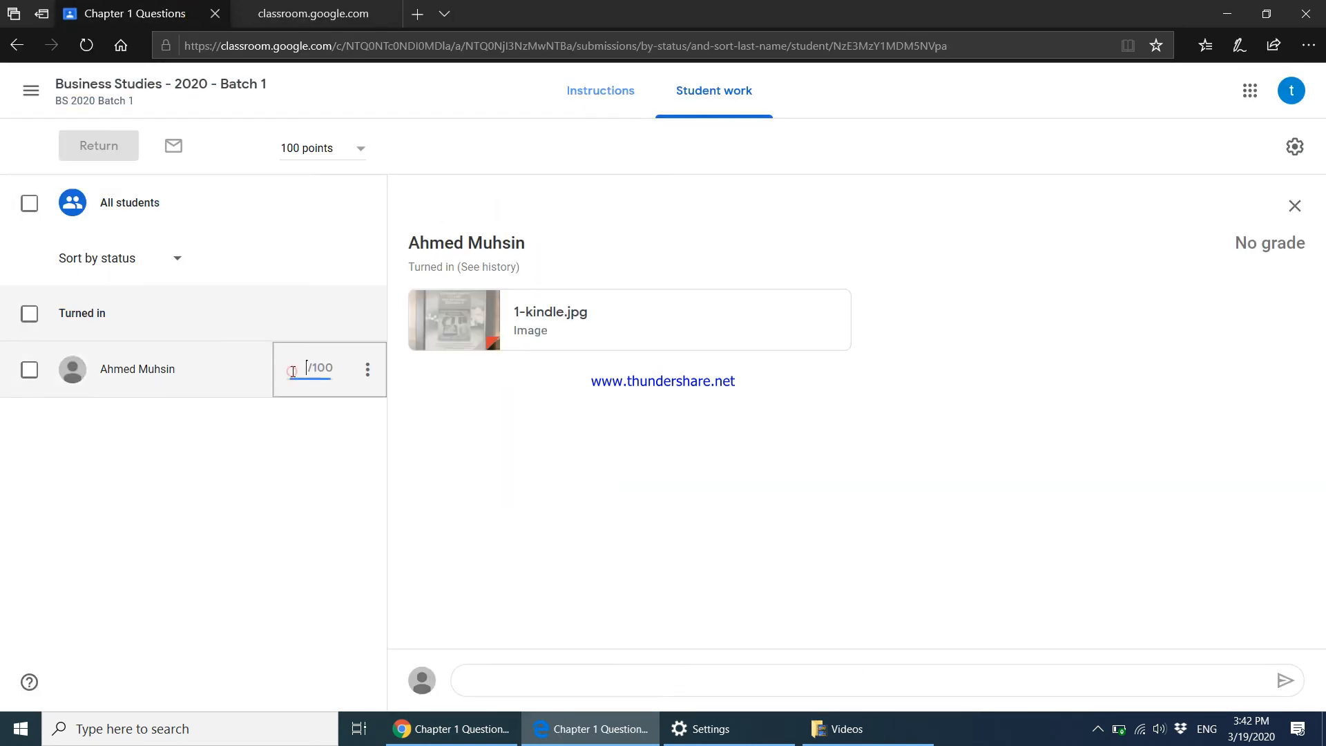
pyautogui.click(534, 680)
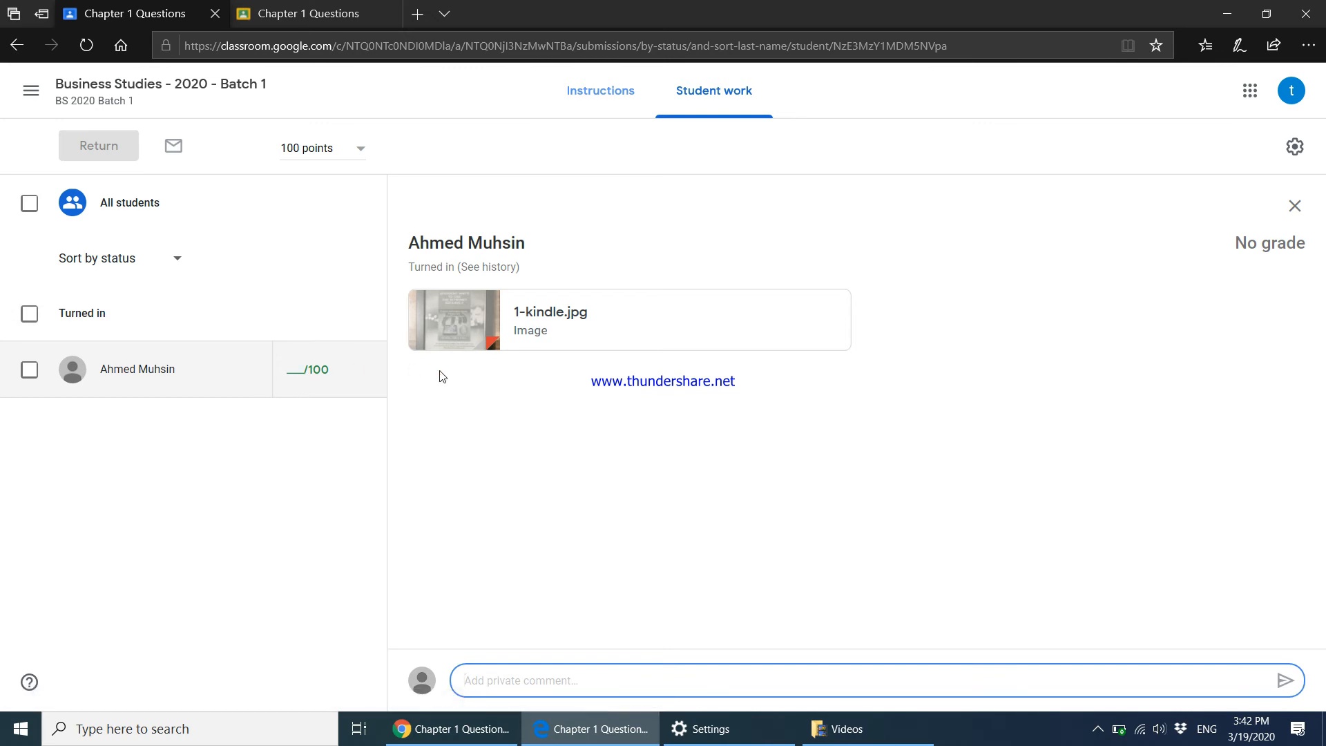
pyautogui.click(290, 372)
pyautogui.write('60')
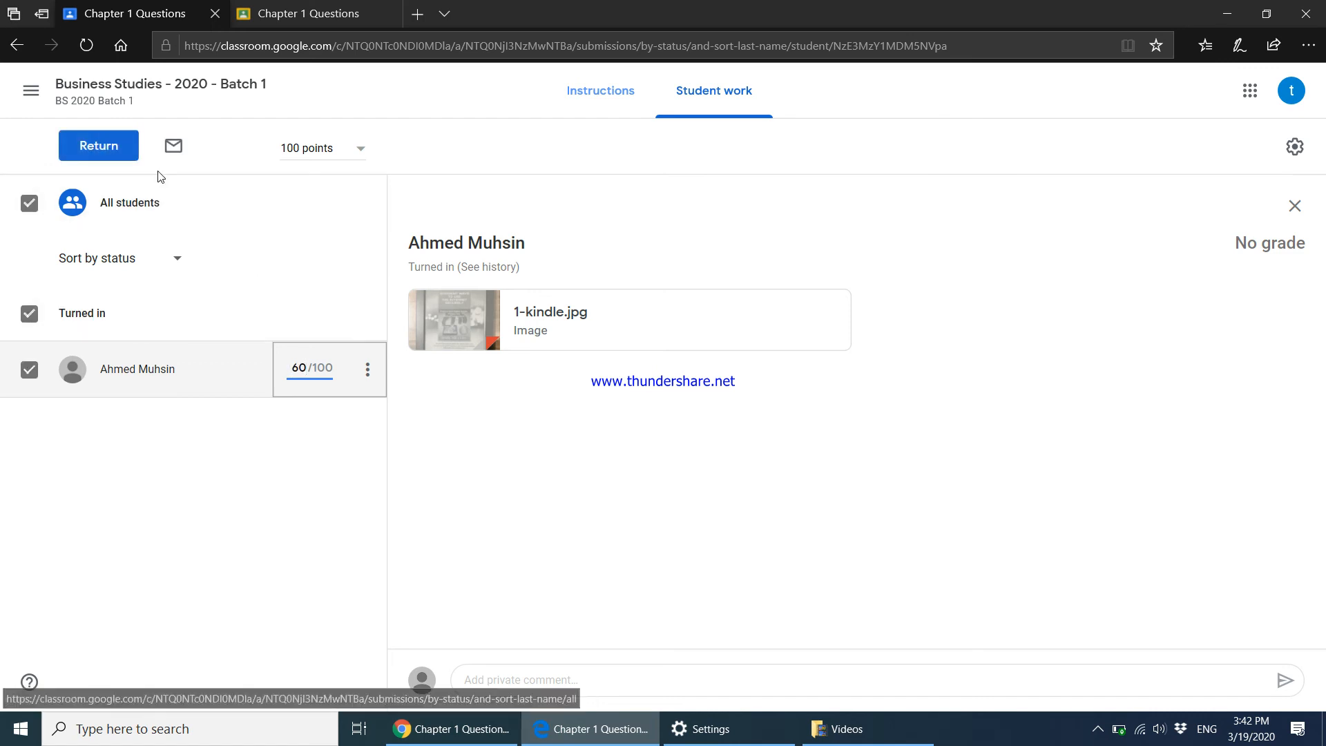
# Return the graded work with private comment 'Needs improvement' and go back to the class stream.
pyautogui.click(123, 150)
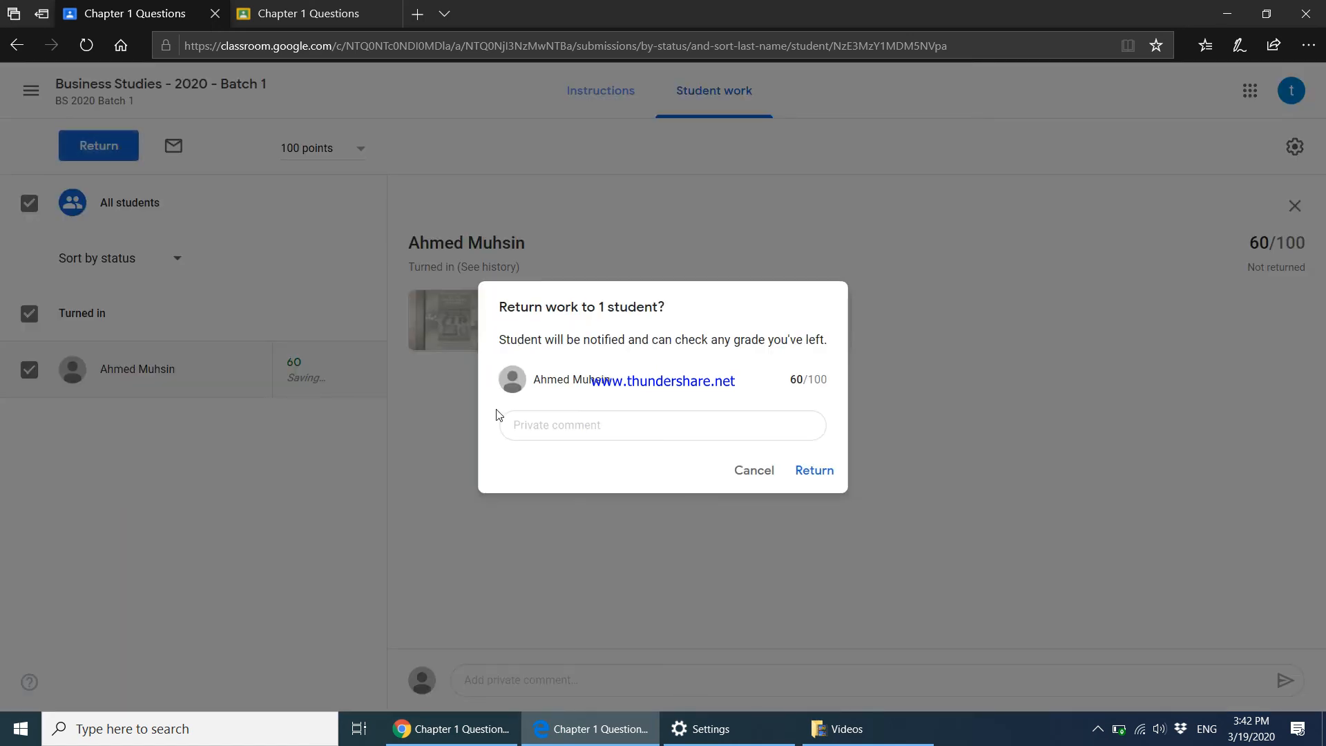
pyautogui.click(579, 424)
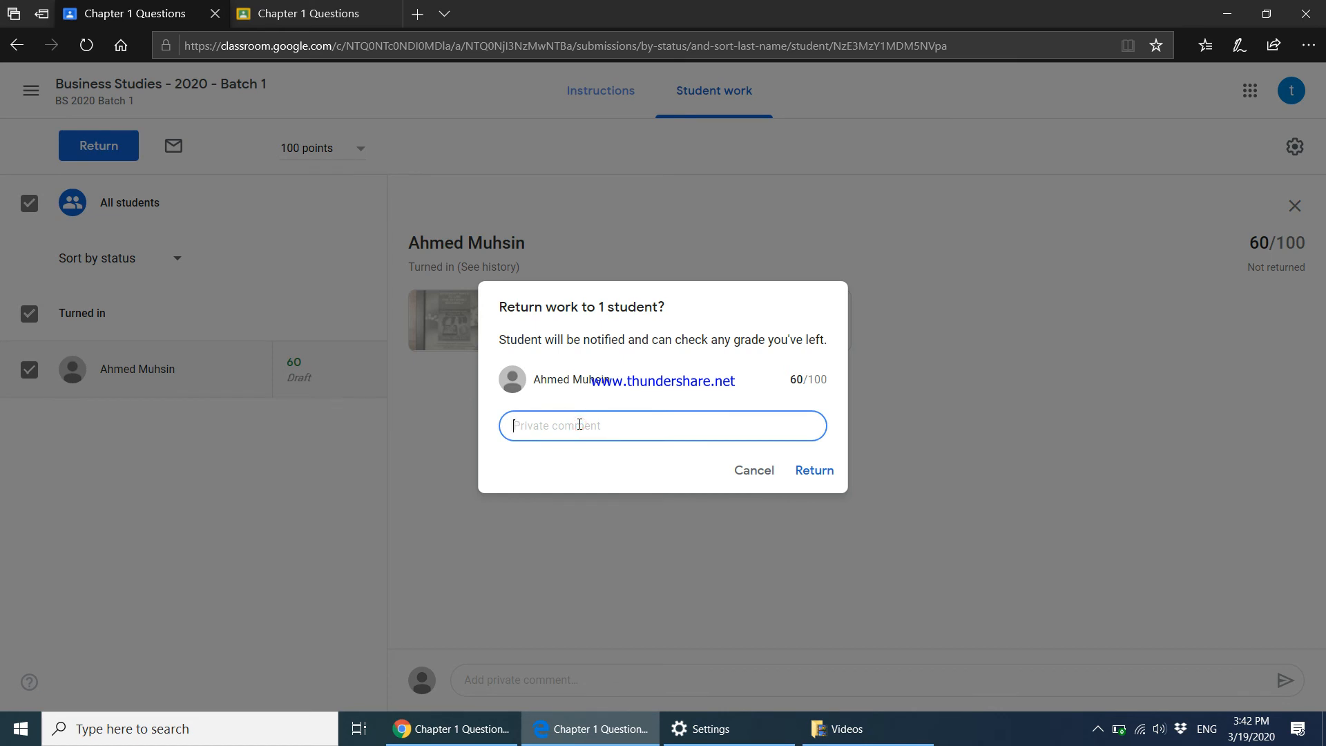
pyautogui.write('Needs improvement')
pyautogui.click(813, 472)
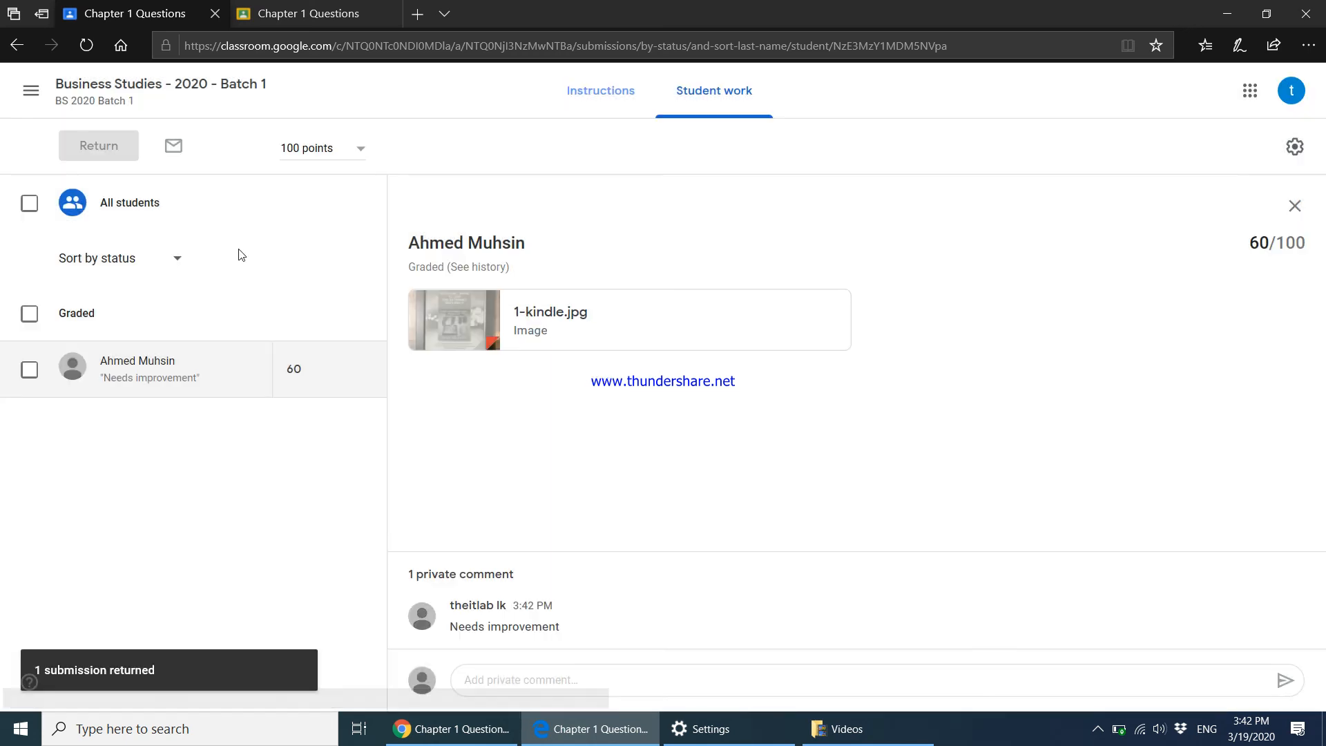
pyautogui.click(96, 100)
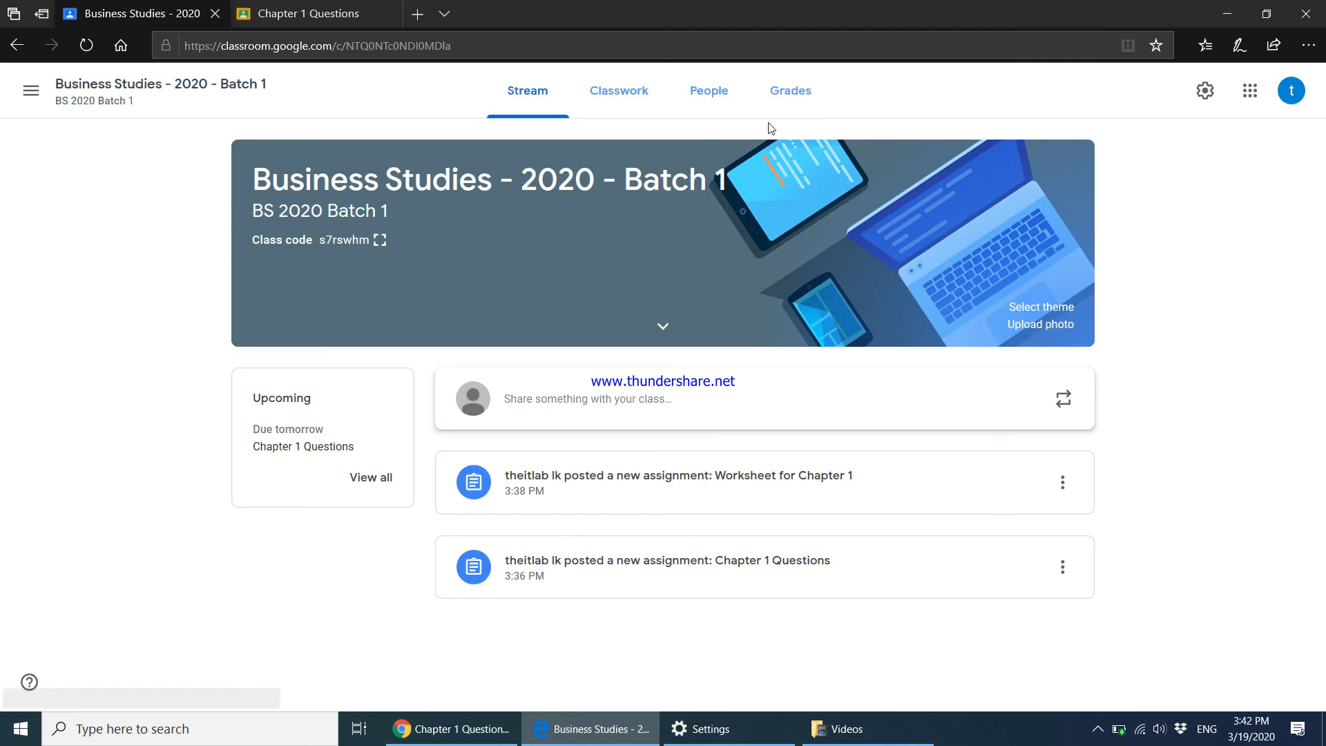
# As the student, expand Worksheet for Chapter 1 on Classwork and open its Quiz 1 form.
pyautogui.click(483, 729)
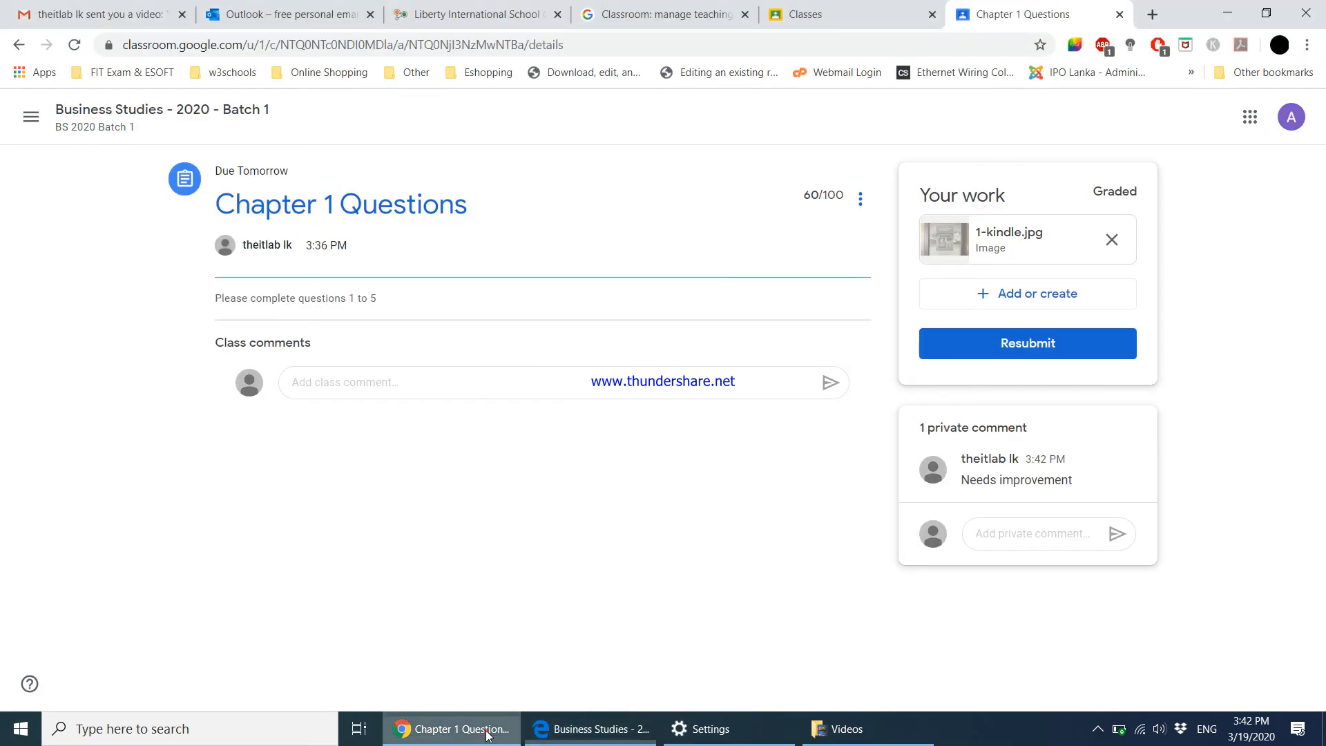
pyautogui.click(156, 116)
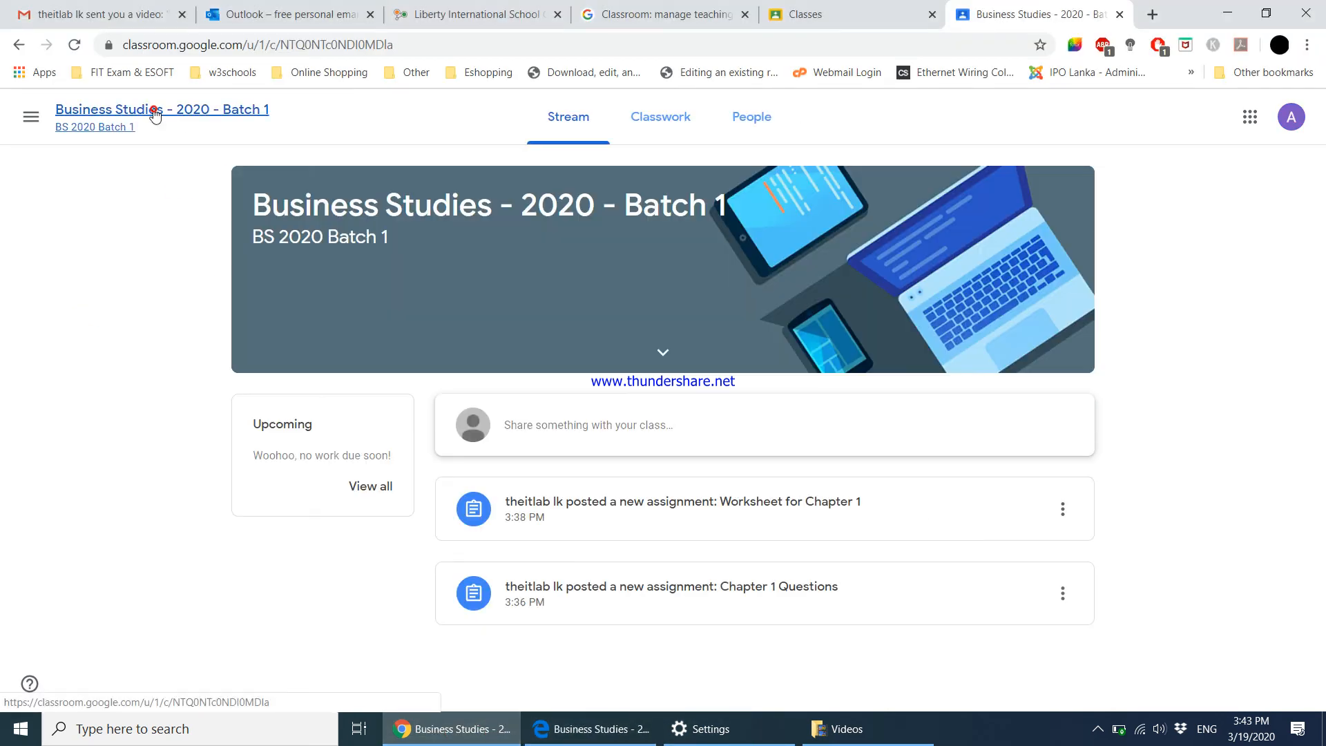
pyautogui.click(667, 122)
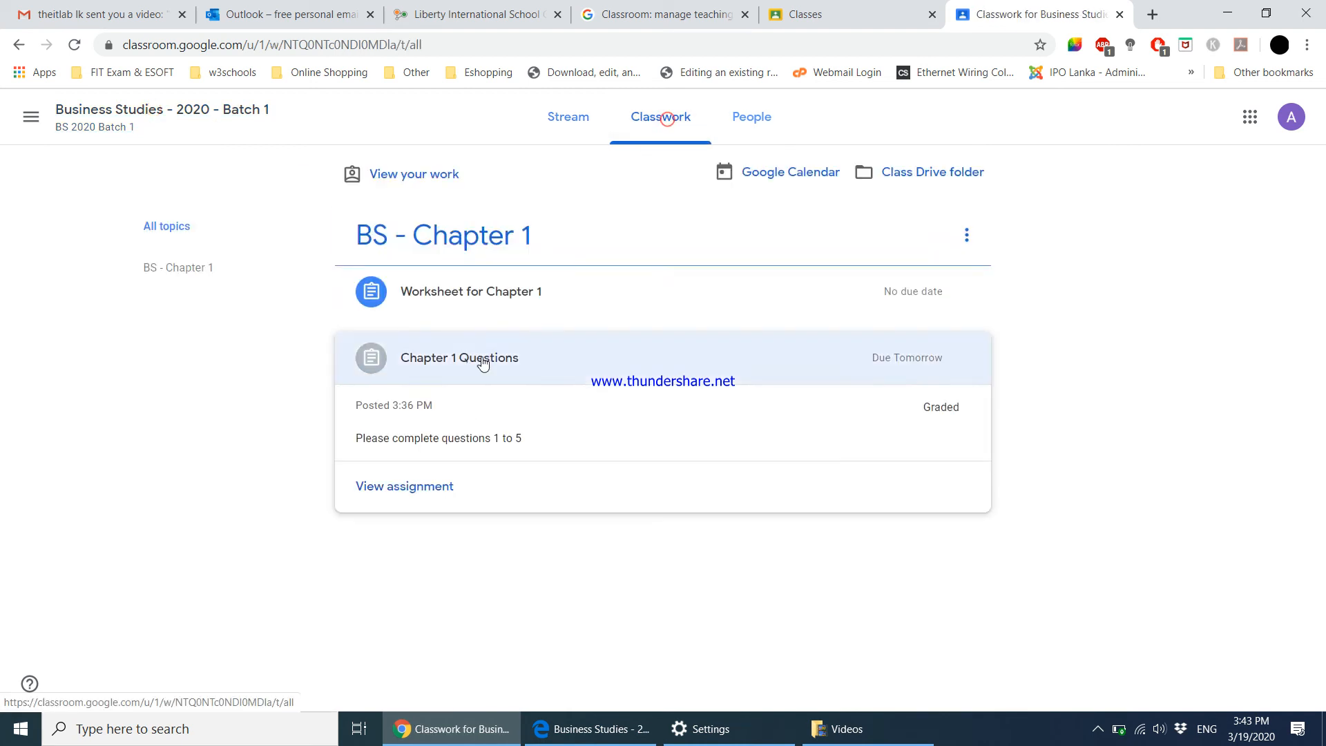
pyautogui.click(496, 299)
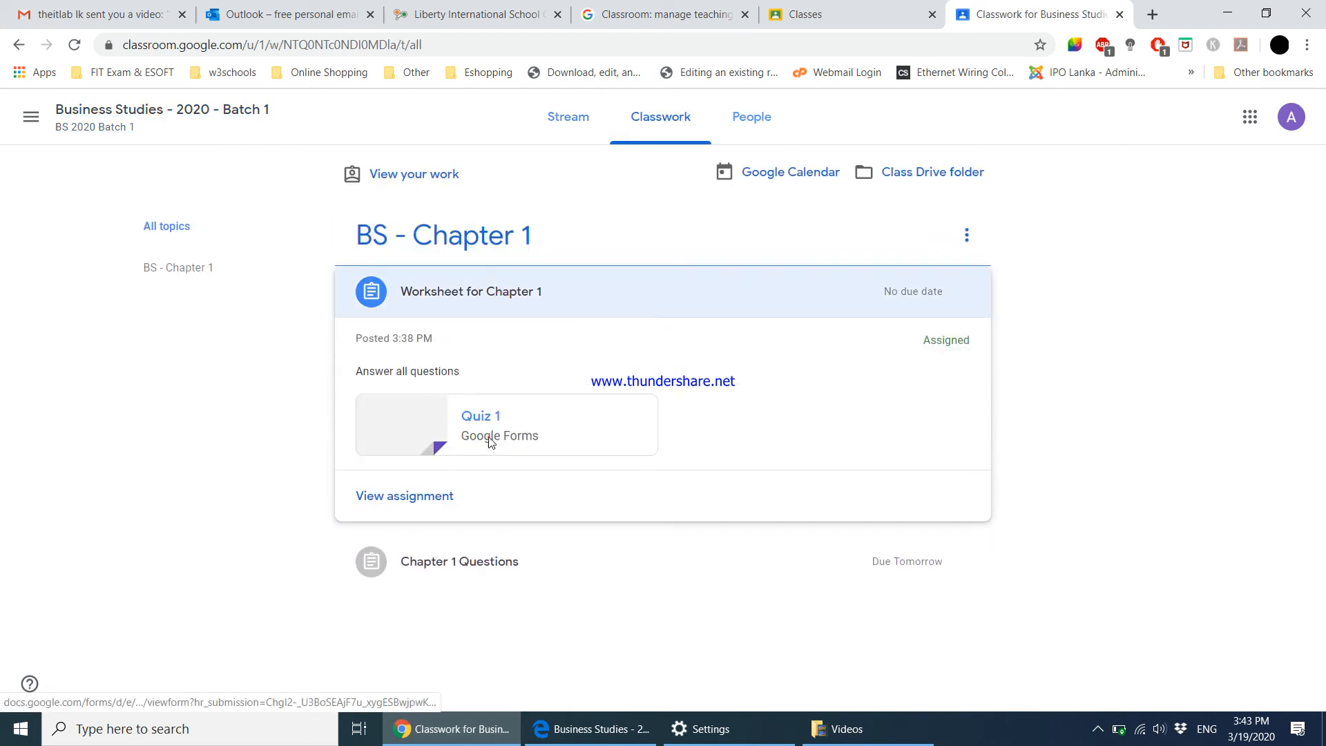
pyautogui.click(486, 438)
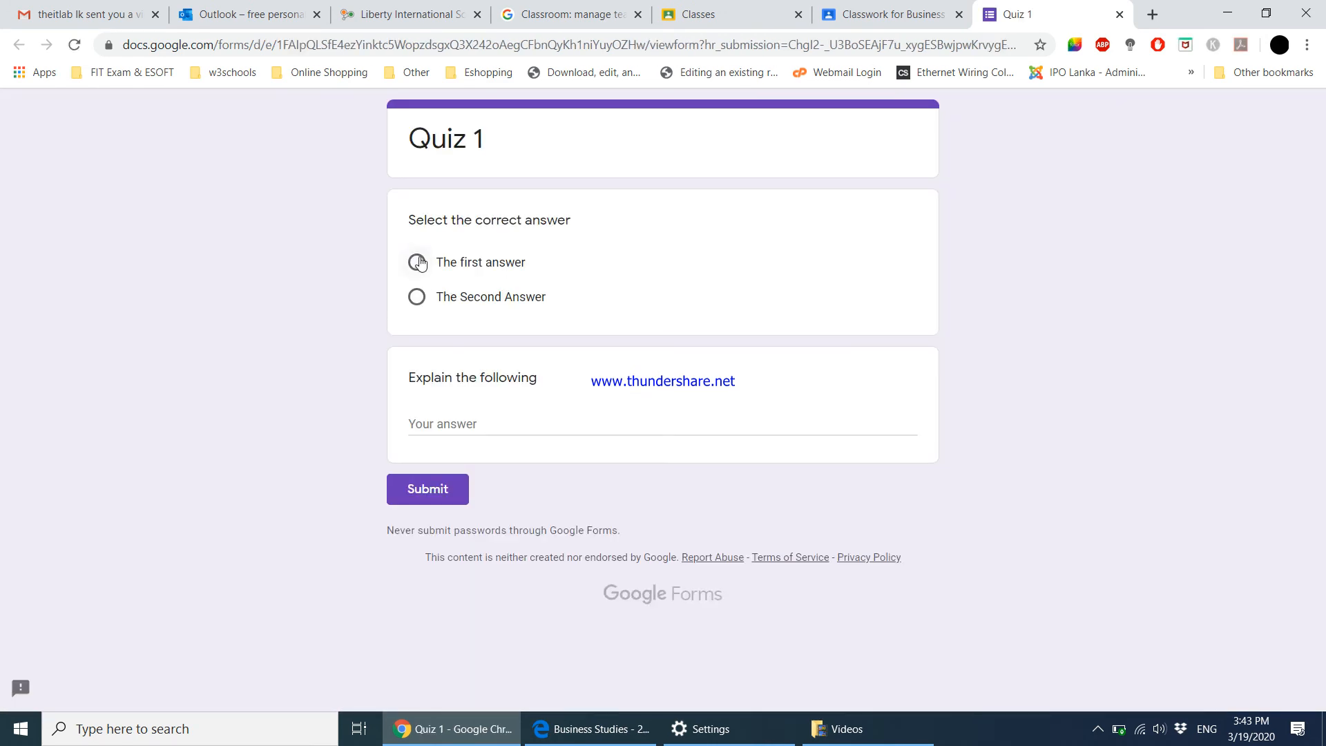
# Answer Quiz 1 with The Second Answer plus a typed explanation and submit it.
pyautogui.click(417, 297)
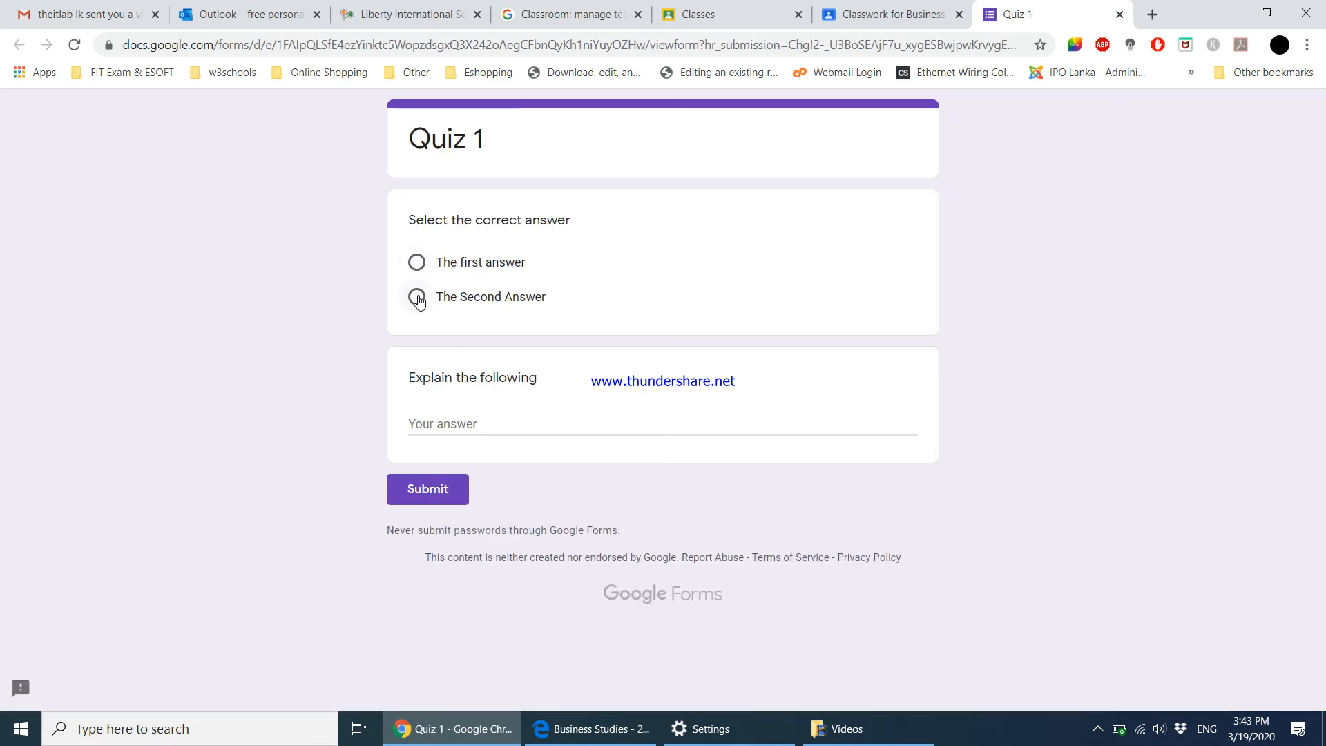
pyautogui.click(472, 422)
pyautogui.write('djwfn')
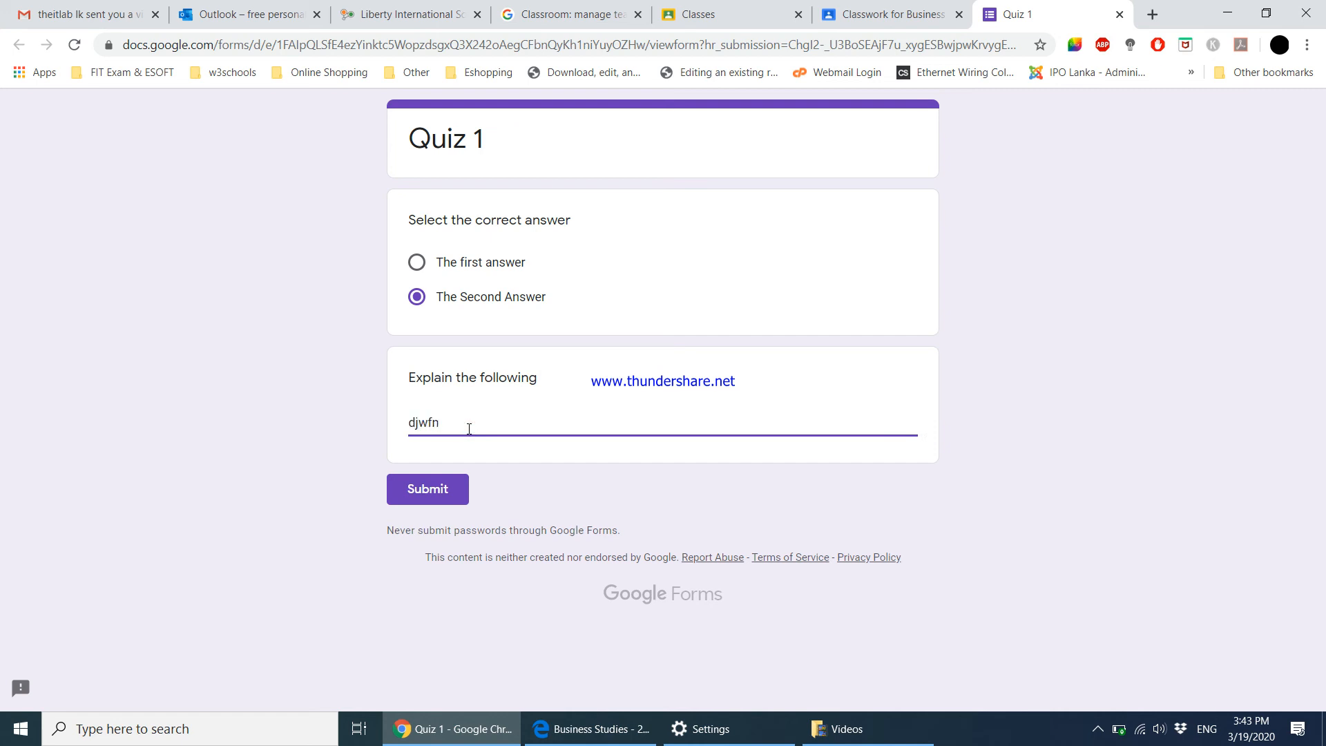
pyautogui.write('jklaegfnaejk;hnrtlkhmnrlktmtrlkhnrkjgnrkjfkjhnfghmn jkefgjiotr4nhojrtnhp;enherh')
pyautogui.click(433, 488)
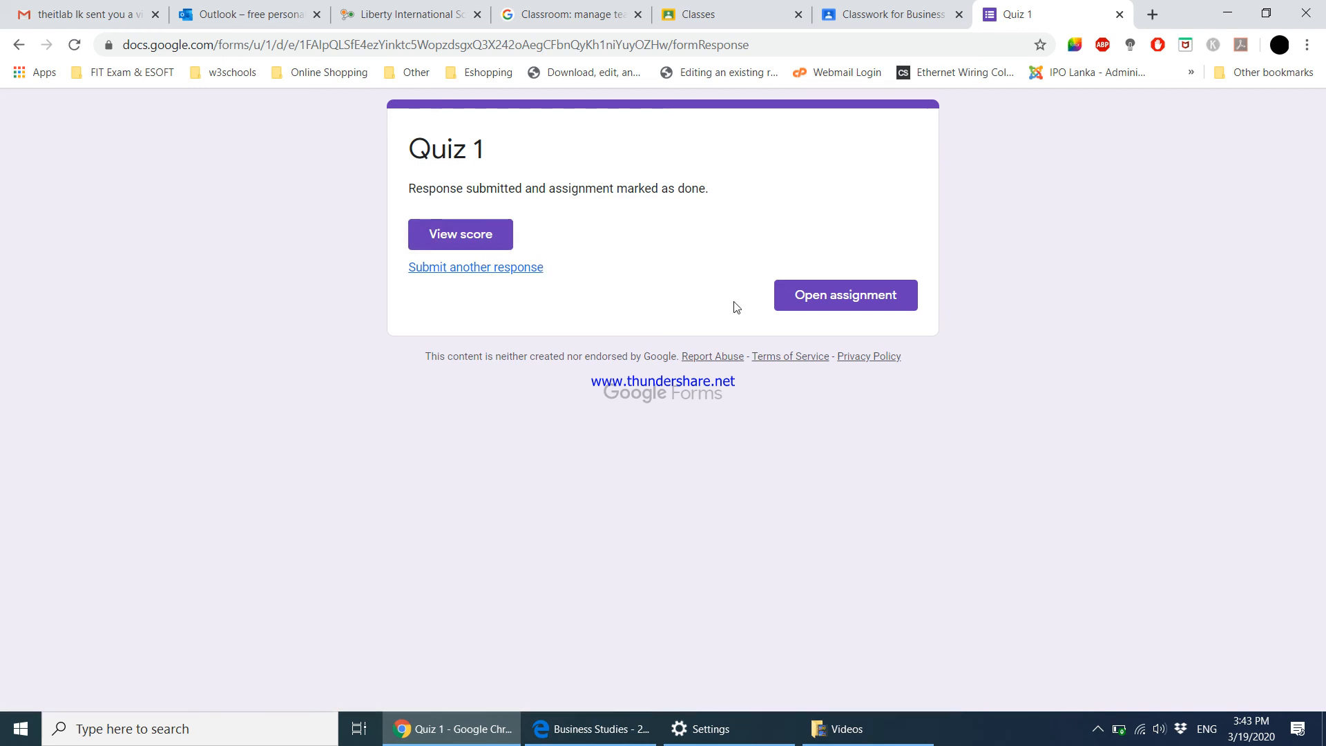
pyautogui.click(821, 308)
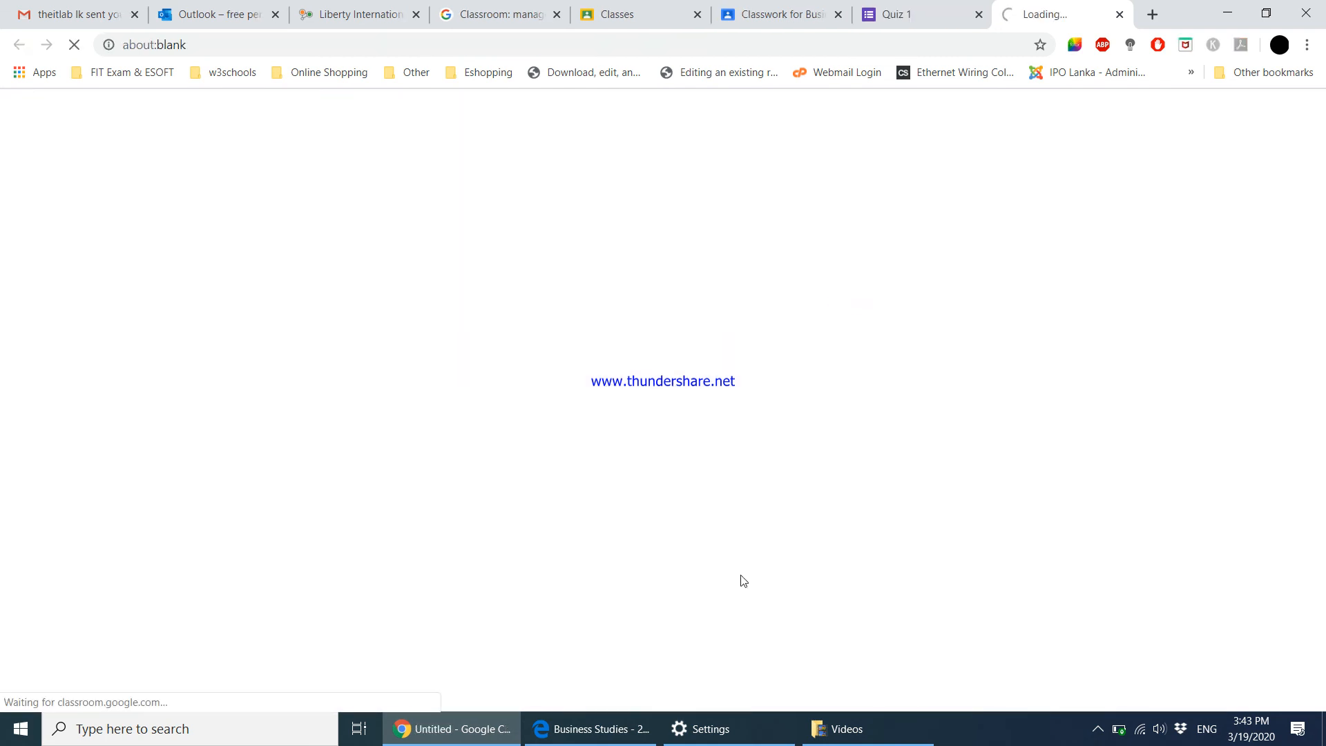
# Return to the class list, switch to the teacher's Edge window, and expand Worksheet for Chapter 1 on Classwork.
pyautogui.moveTo(627, 738)
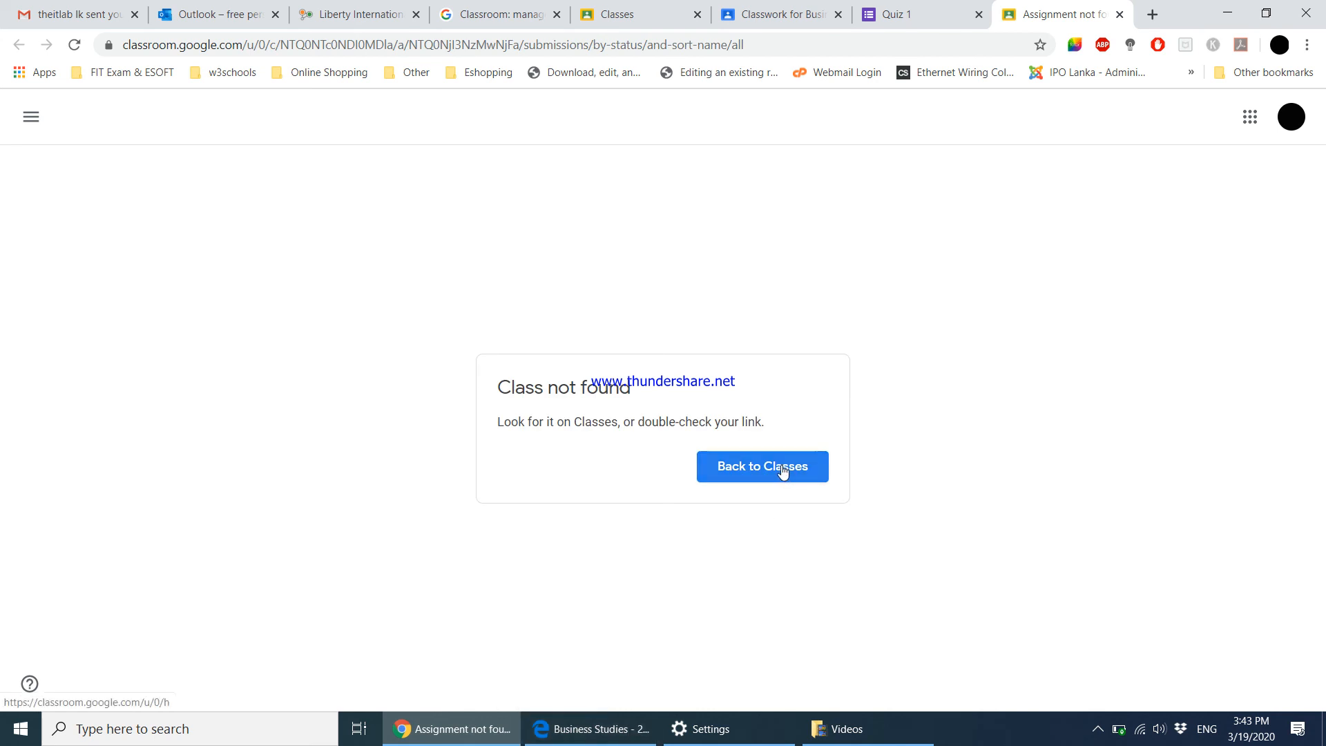
pyautogui.click(782, 472)
pyautogui.click(591, 729)
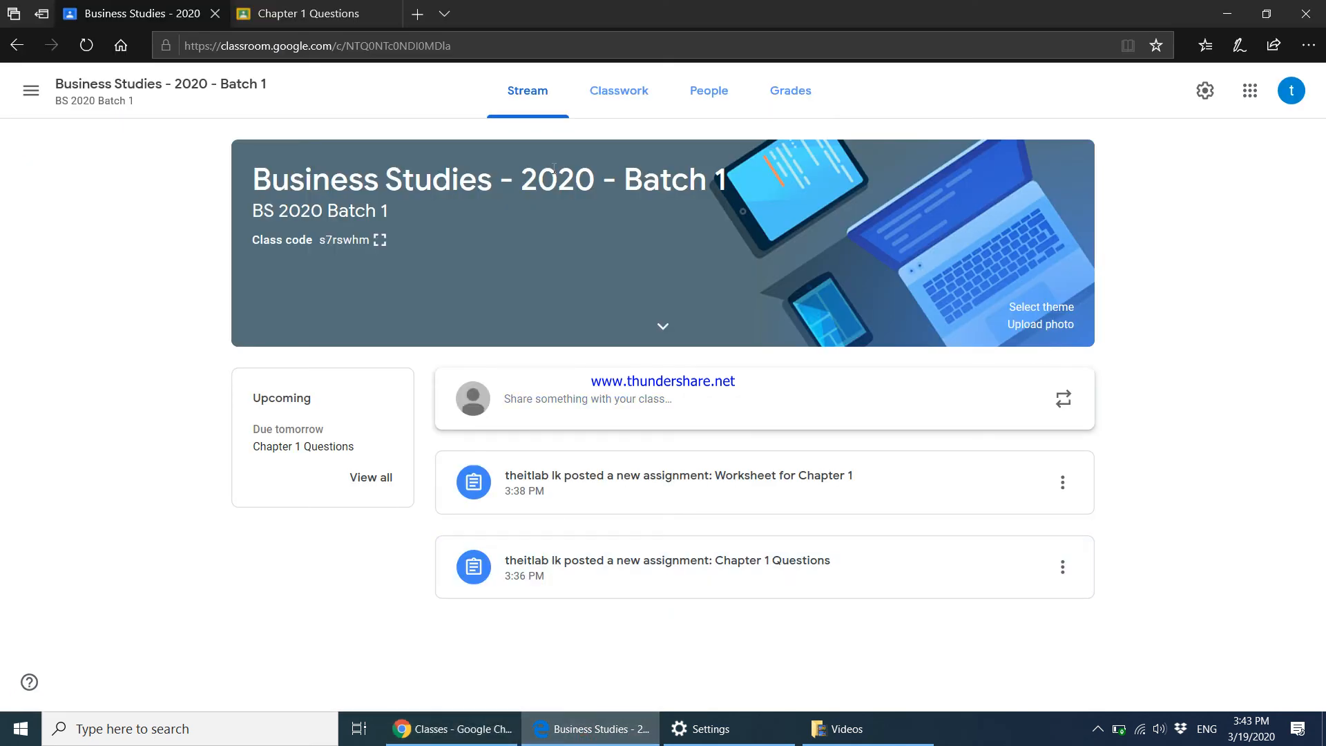
pyautogui.click(627, 97)
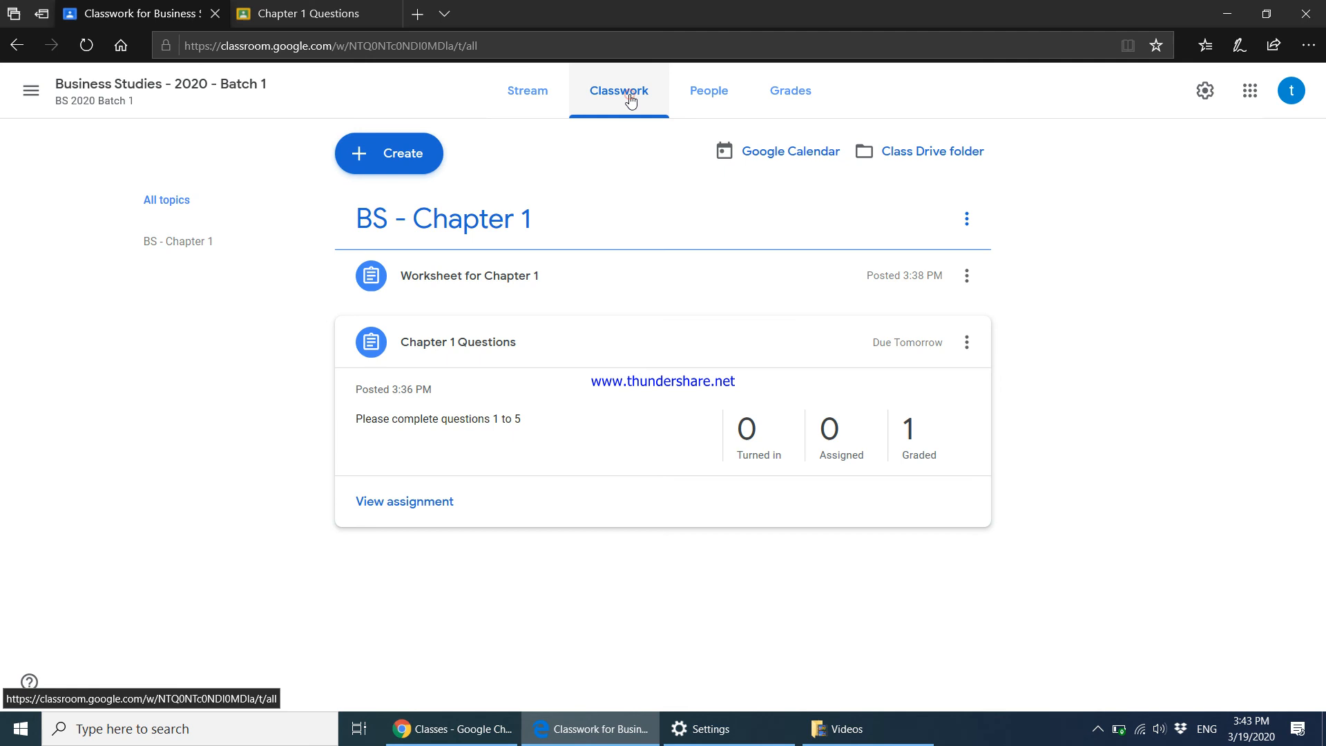
pyautogui.click(560, 283)
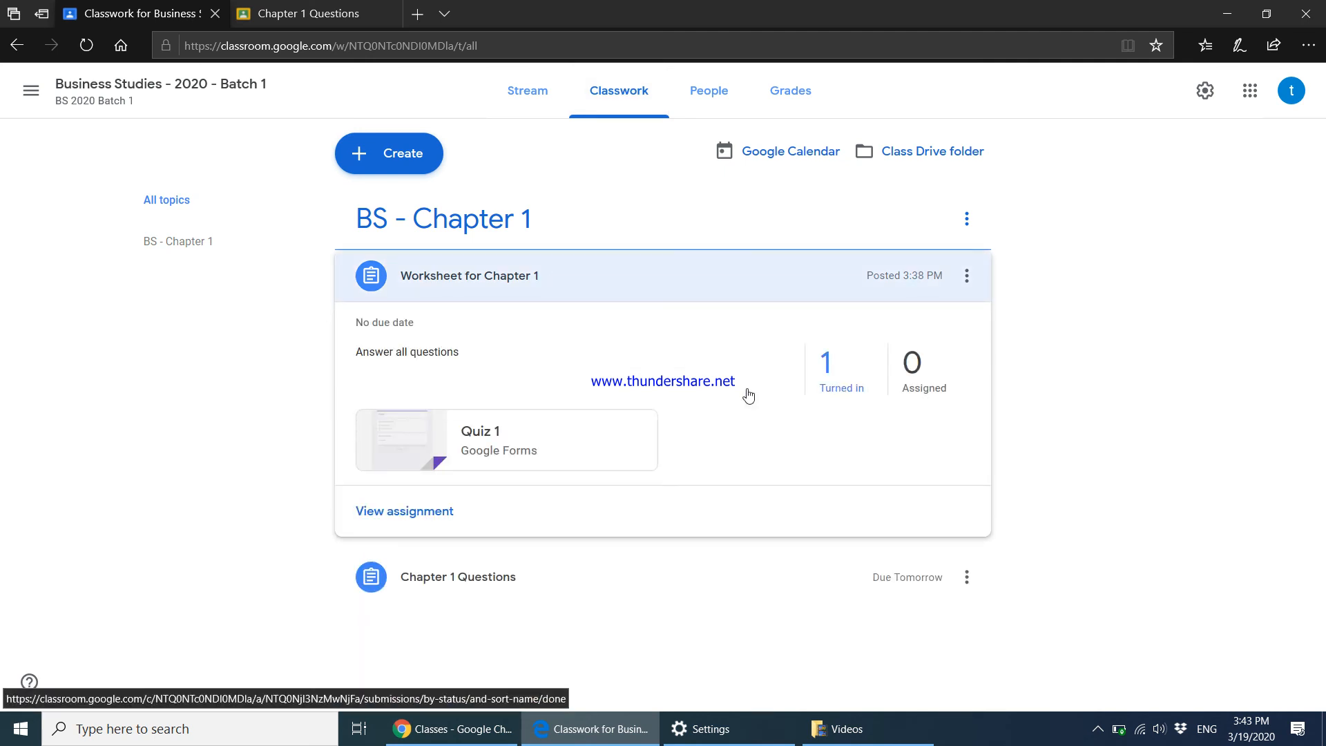
# Open the worksheet's turned-in work and preview the submitted Quiz 1 form, then close it.
pyautogui.click(851, 387)
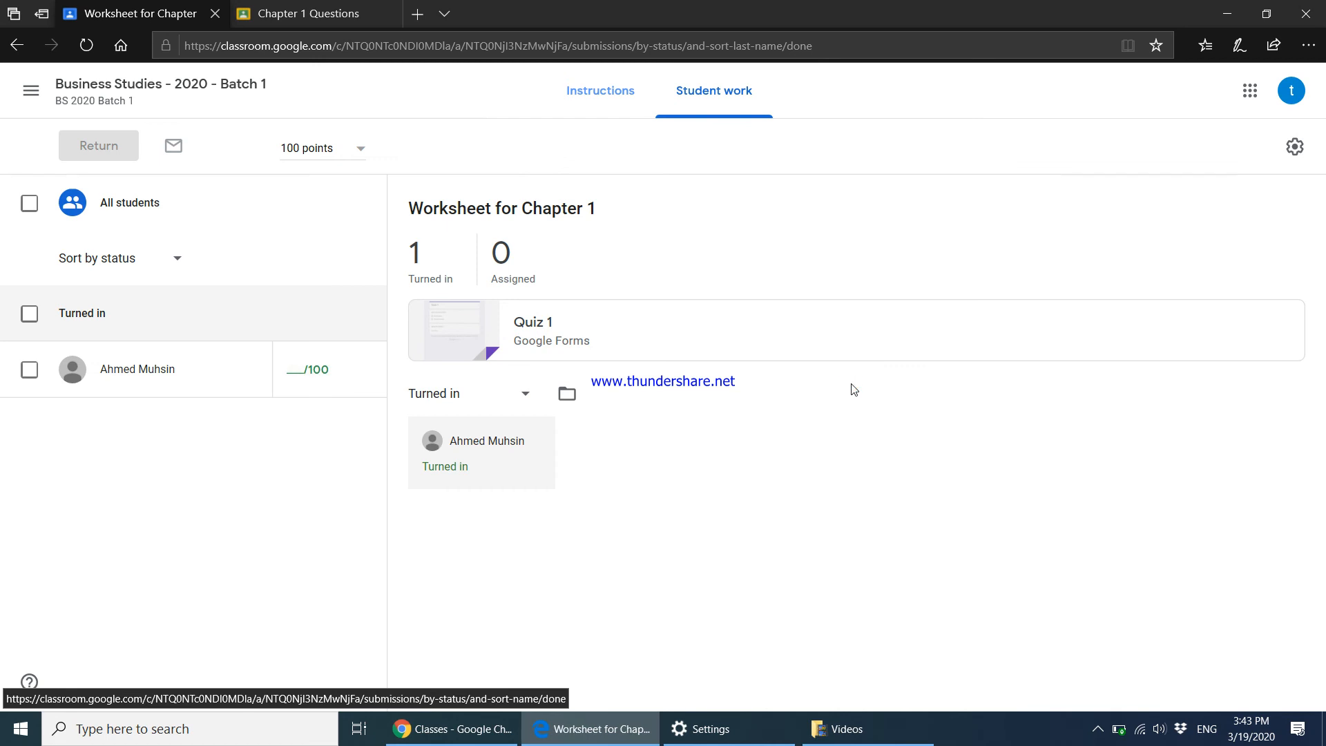
pyautogui.click(517, 346)
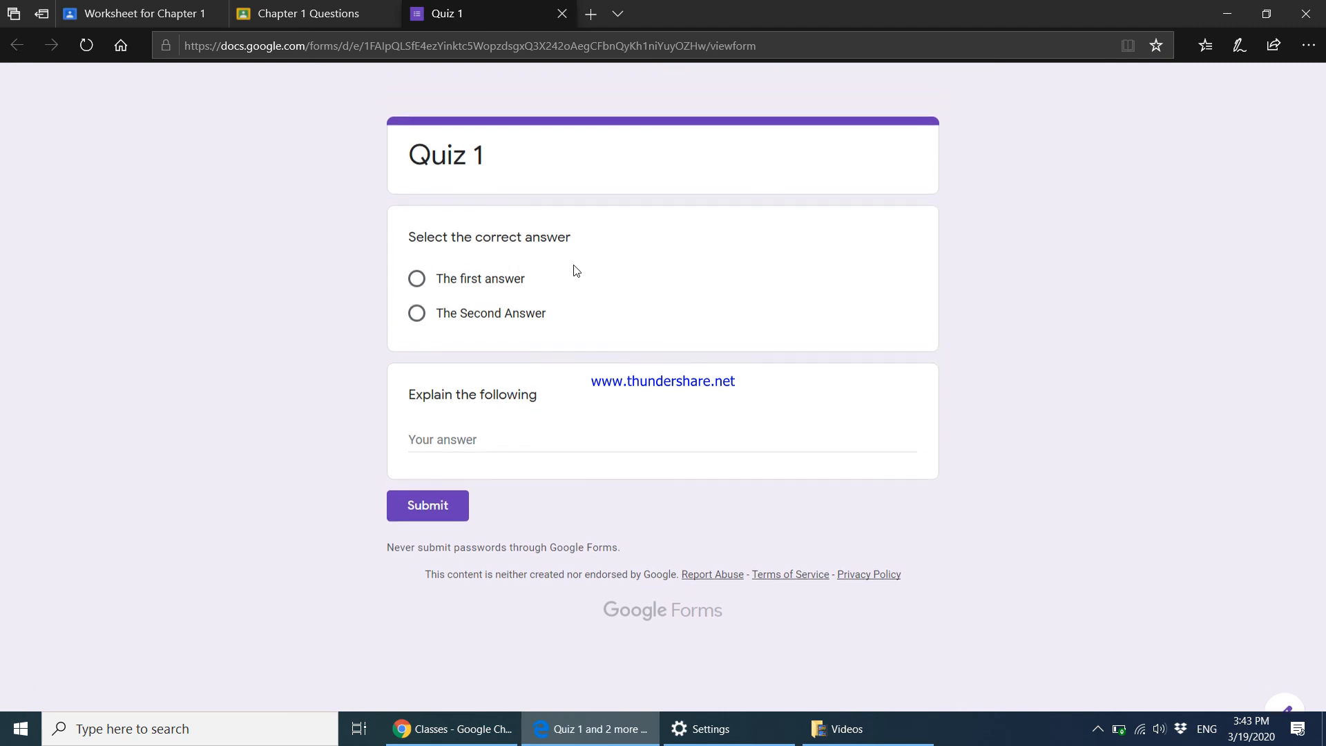
pyautogui.scroll(-1, 576, 270)
pyautogui.scroll(1, 575, 269)
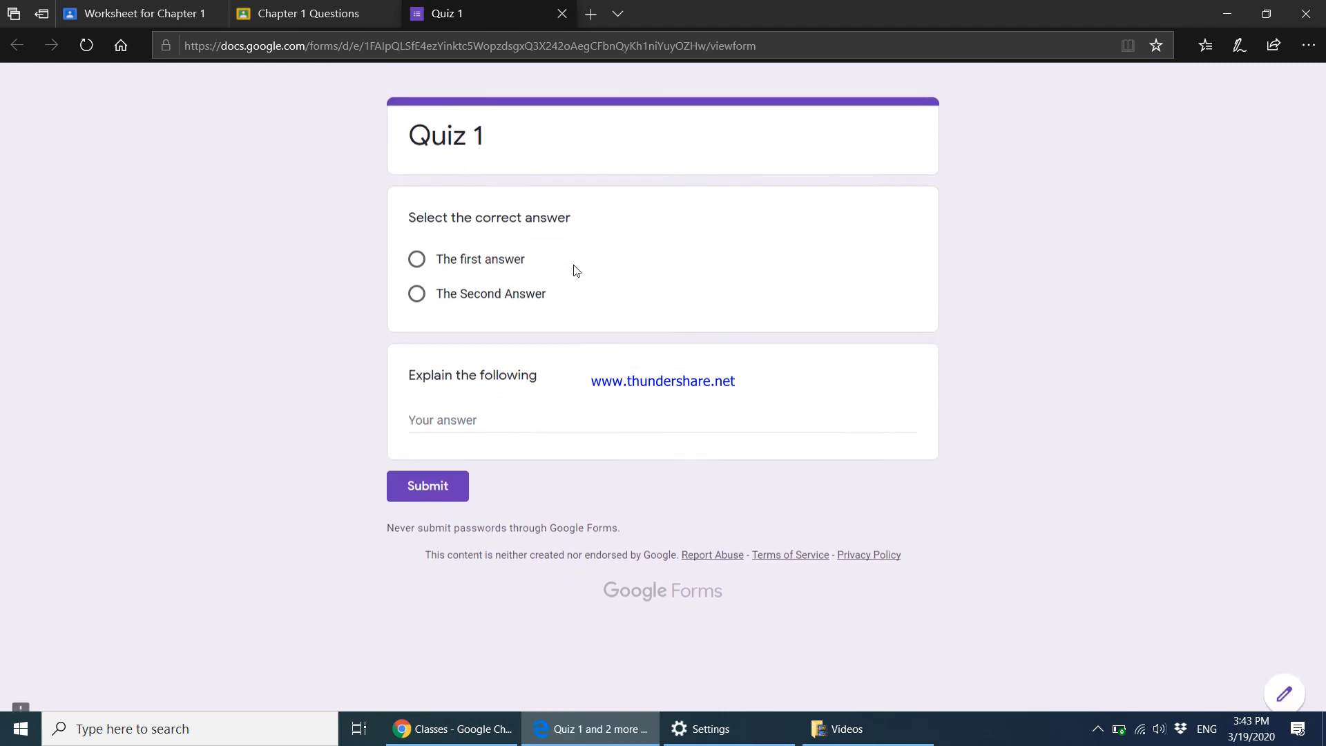
pyautogui.click(567, 14)
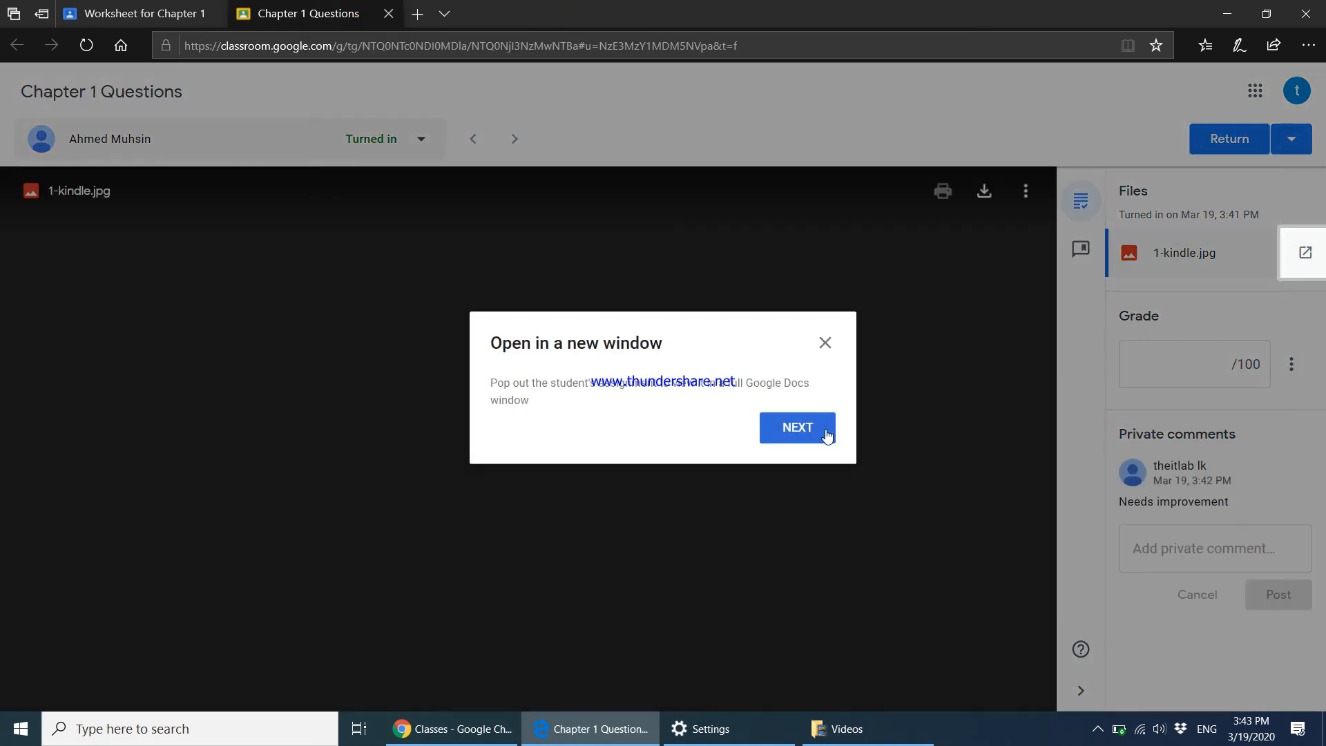
# Dismiss the grading tips, try the class Drive folder, and return to the worksheet's student work.
pyautogui.click(826, 432)
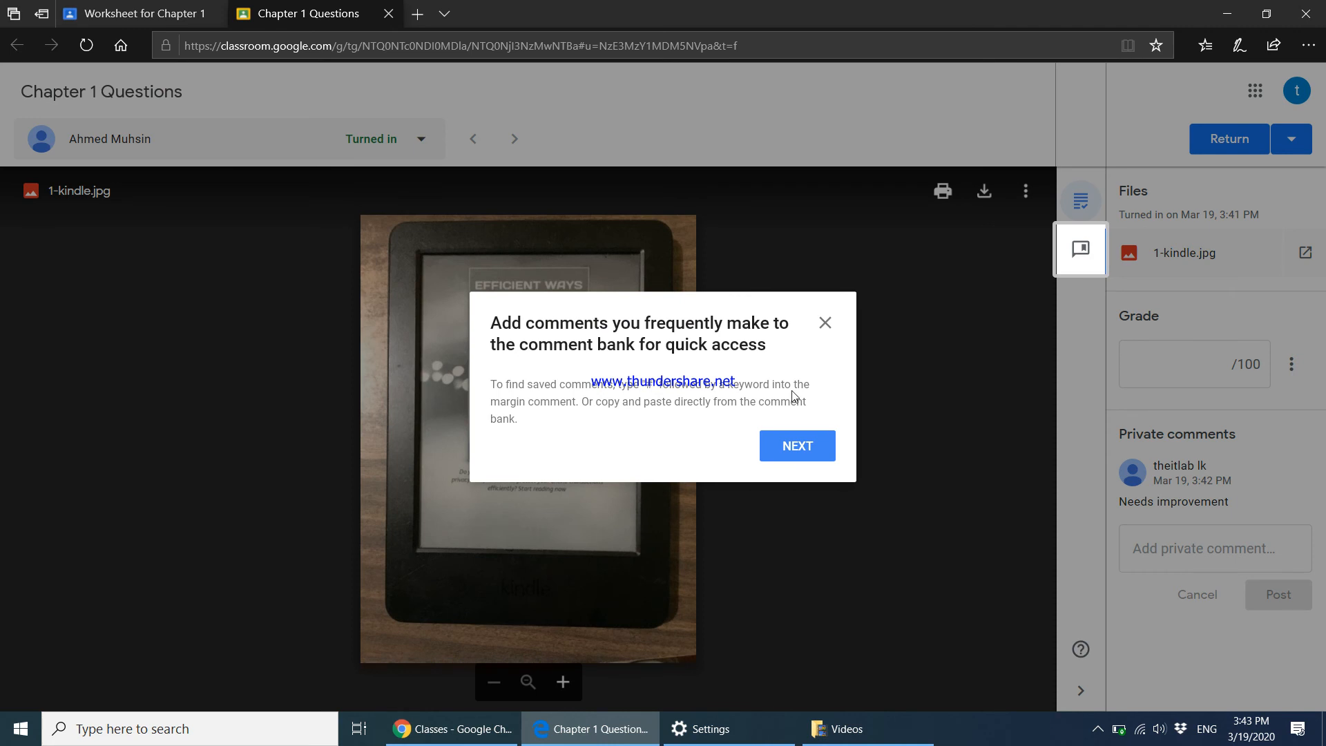
pyautogui.click(825, 323)
pyautogui.click(126, 9)
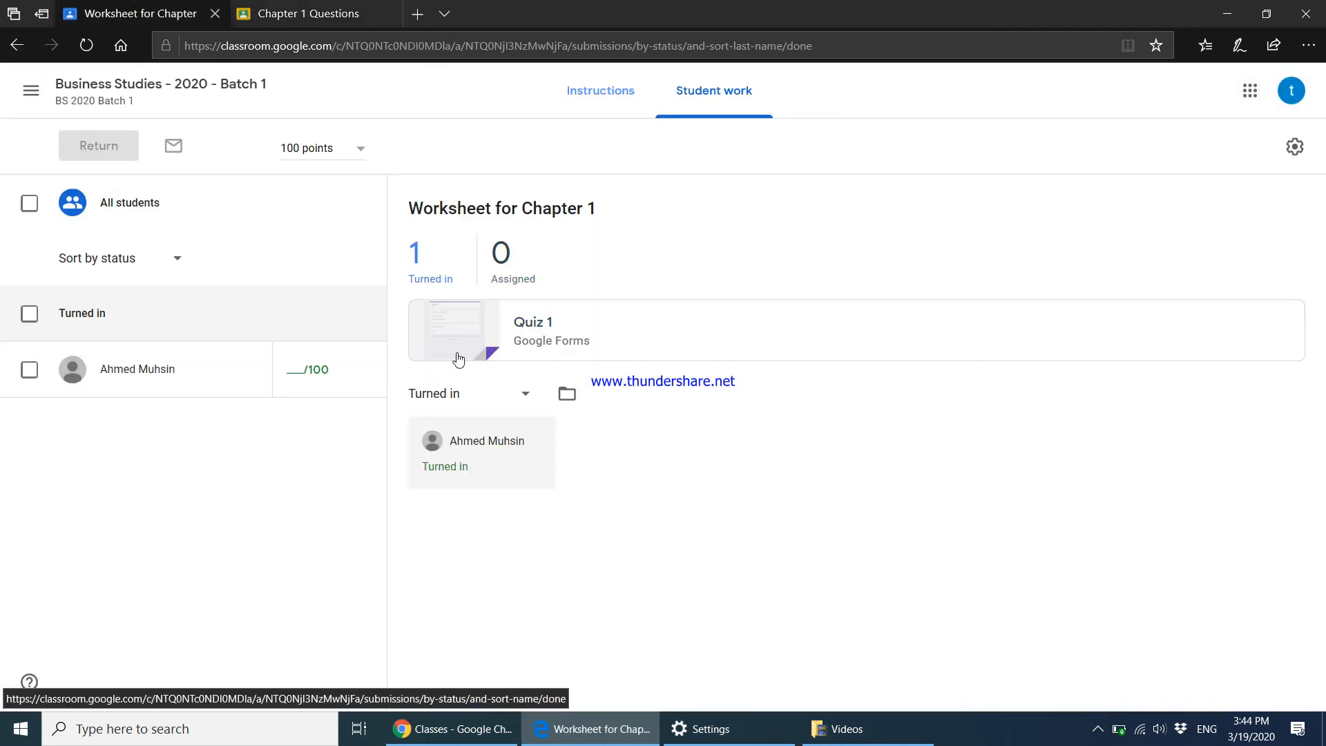
pyautogui.click(568, 395)
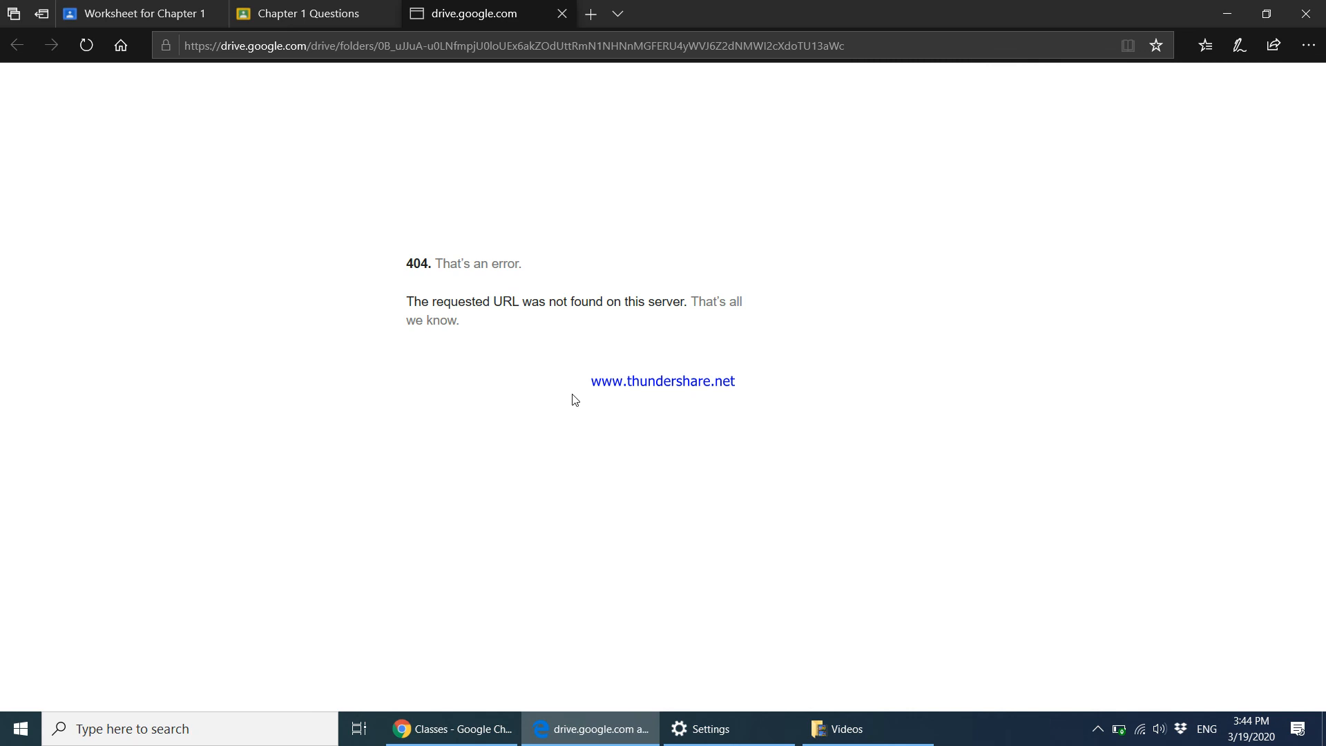
pyautogui.click(561, 17)
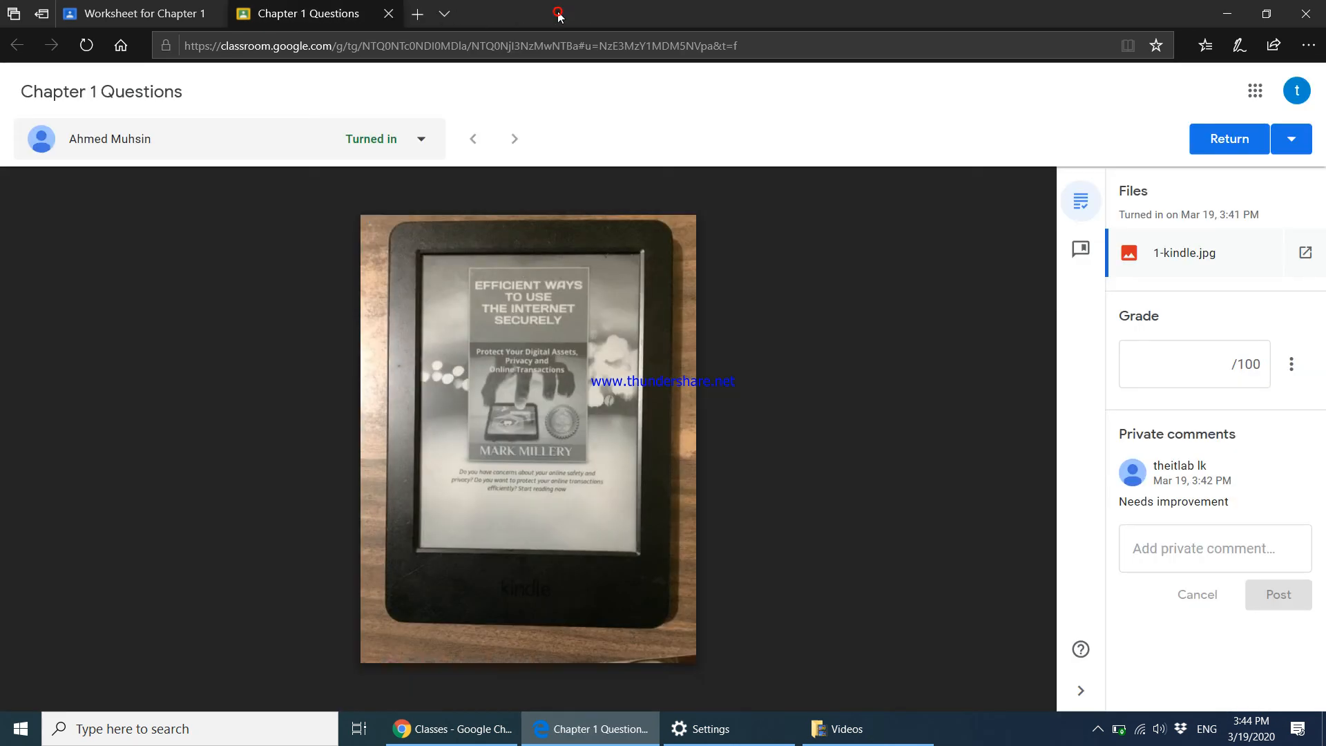
pyautogui.click(178, 22)
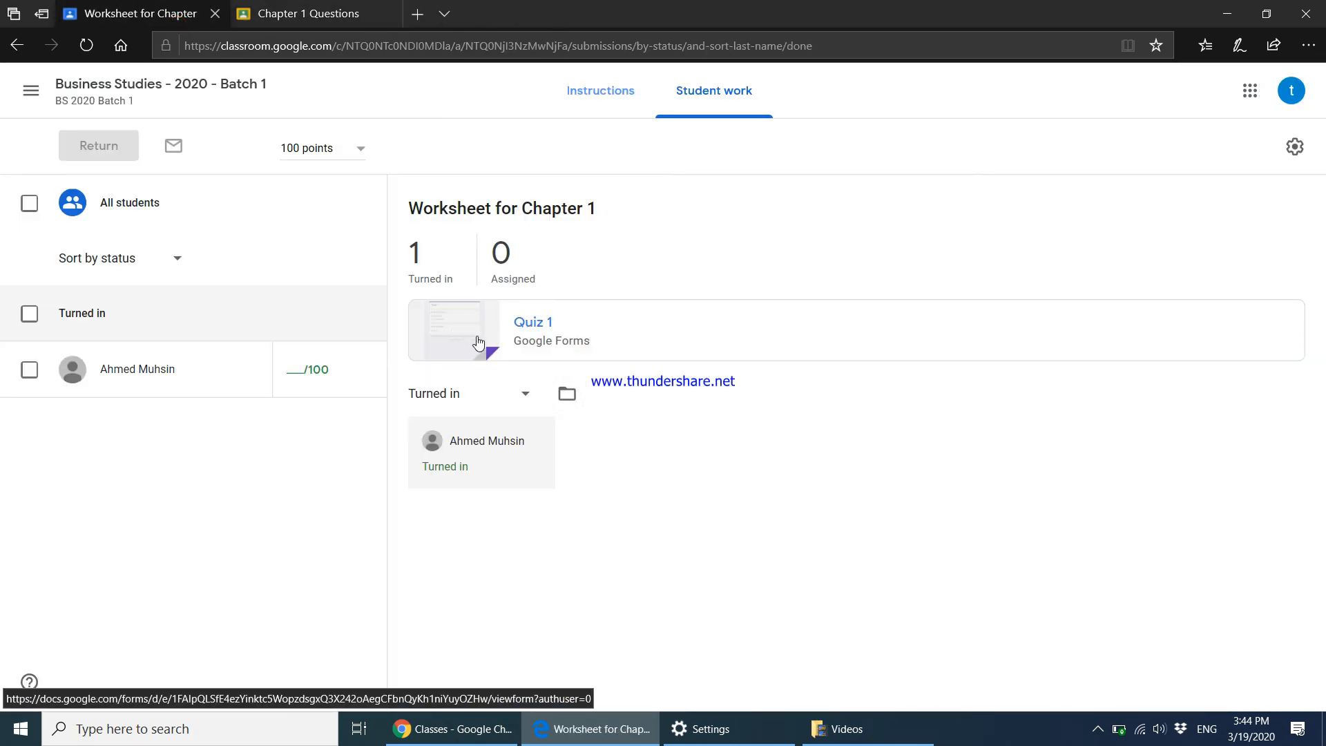
# Open and close the attached Quiz 1 form from the worksheet's student work page.
pyautogui.click(541, 345)
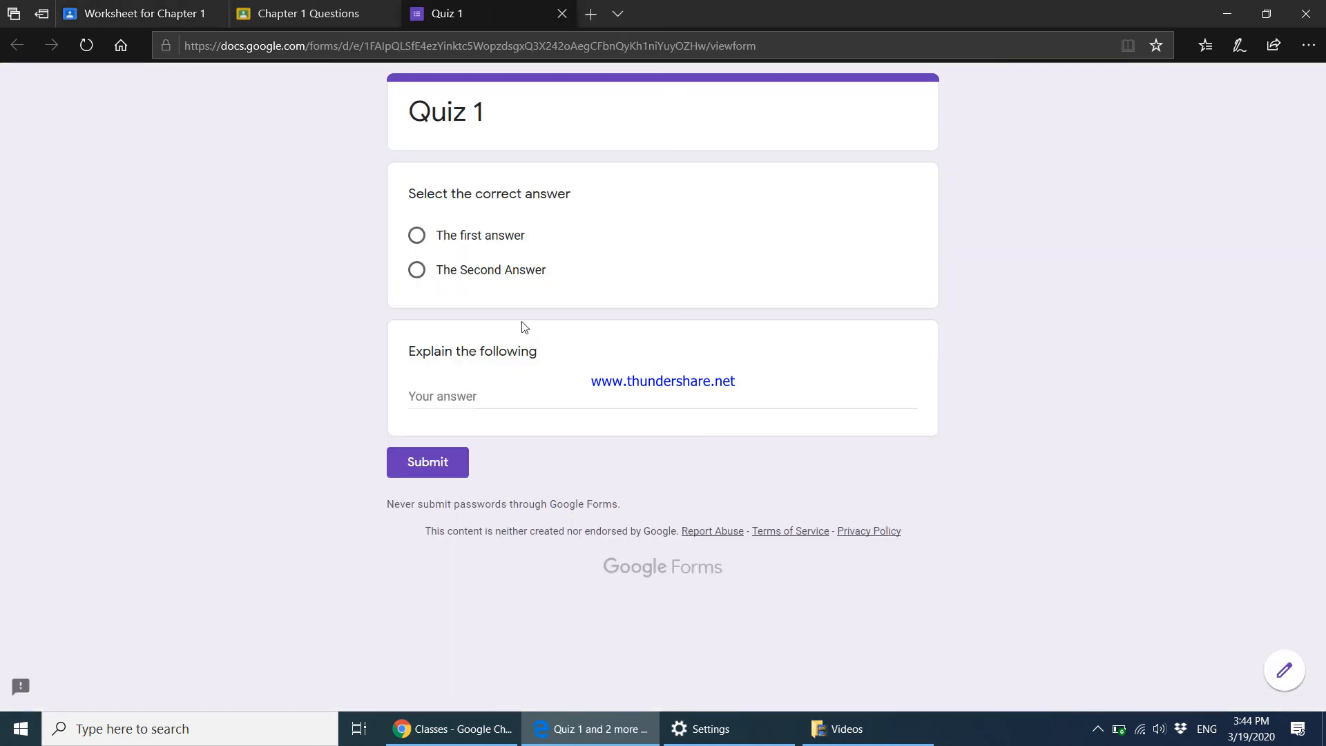
pyautogui.click(178, 13)
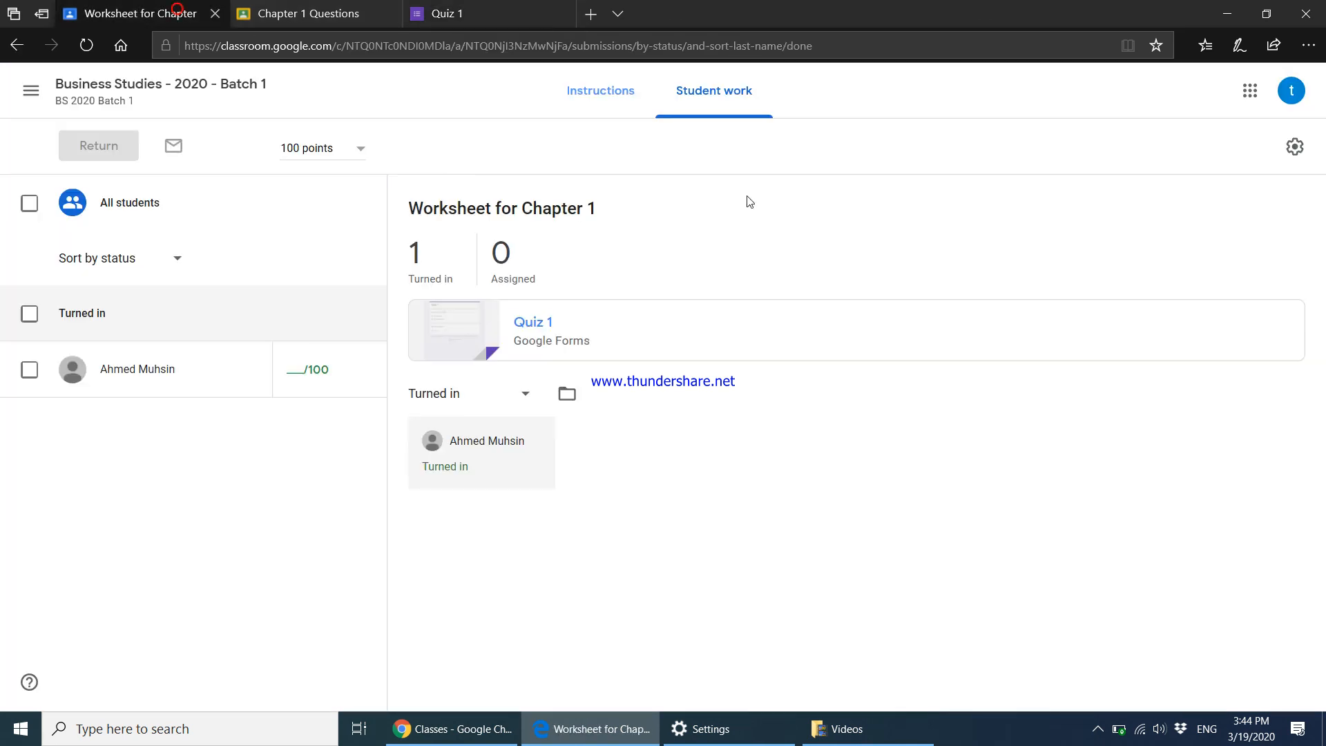
pyautogui.click(502, 12)
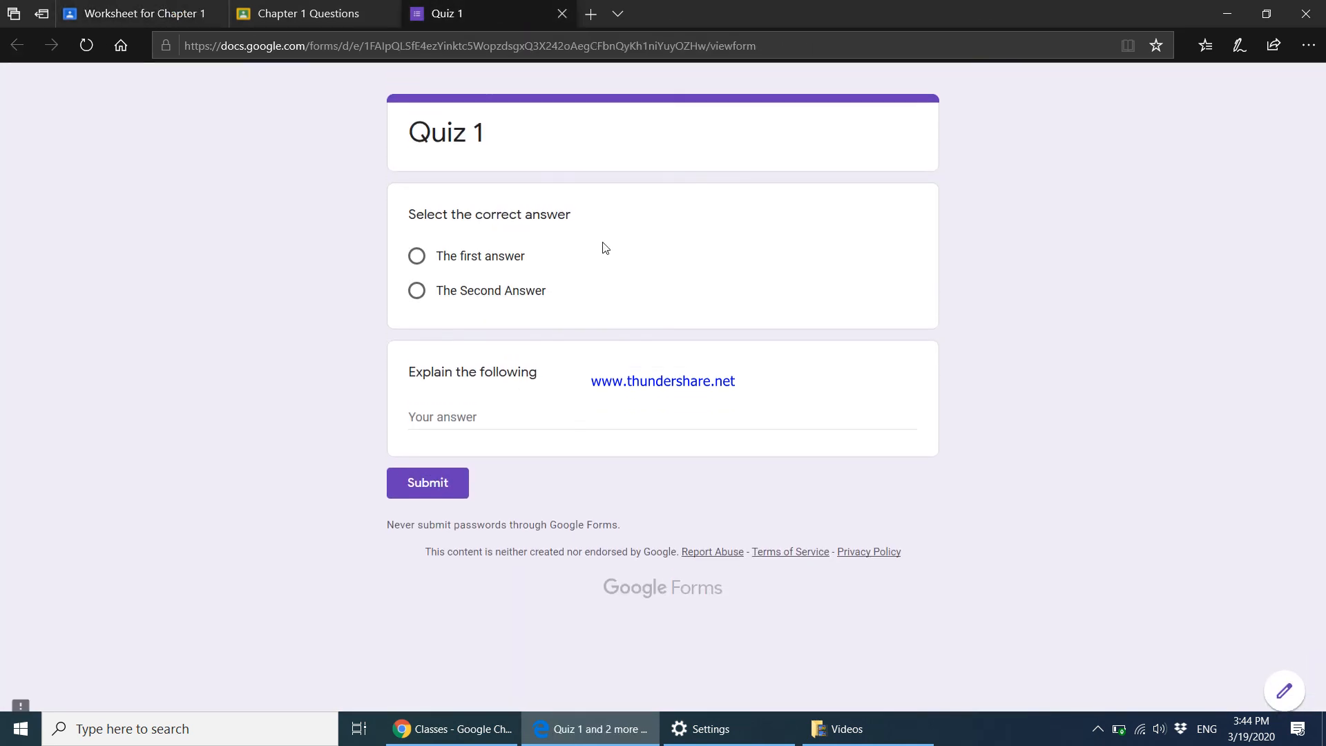
pyautogui.click(562, 13)
pyautogui.click(138, 14)
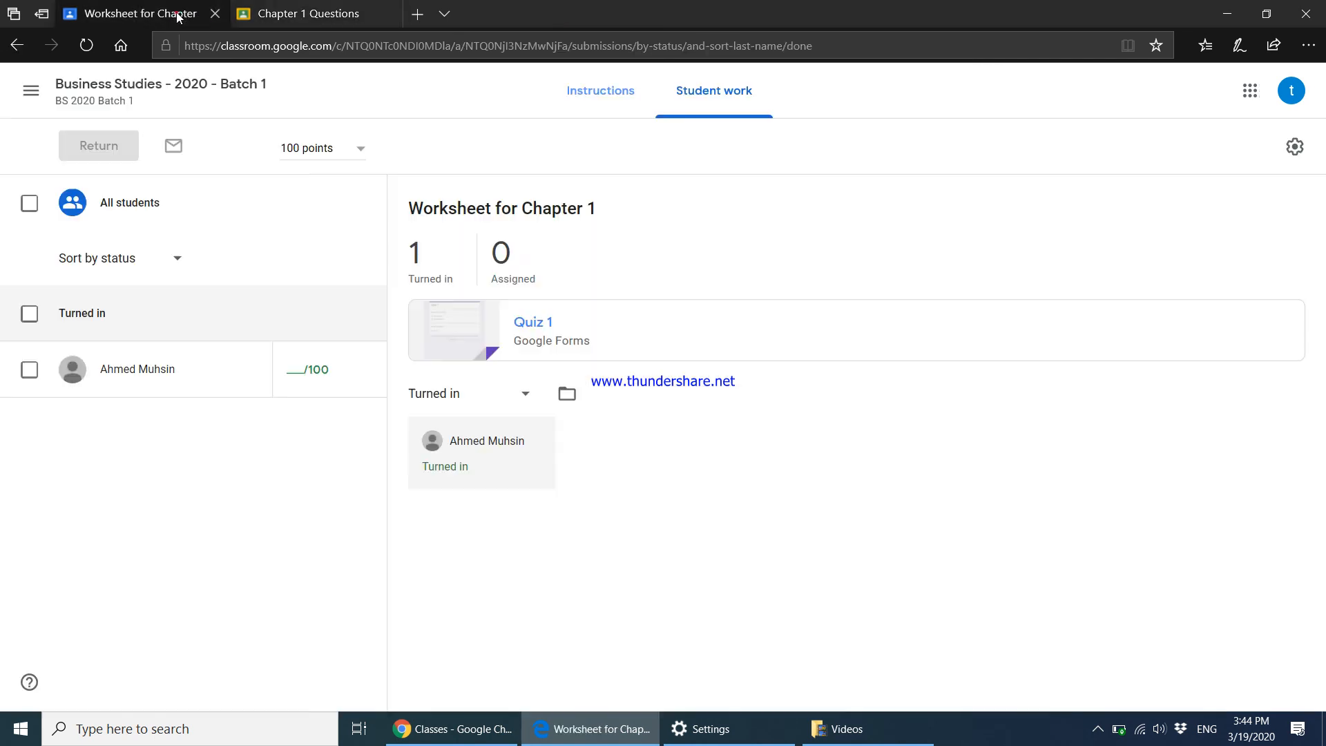
pyautogui.click(542, 326)
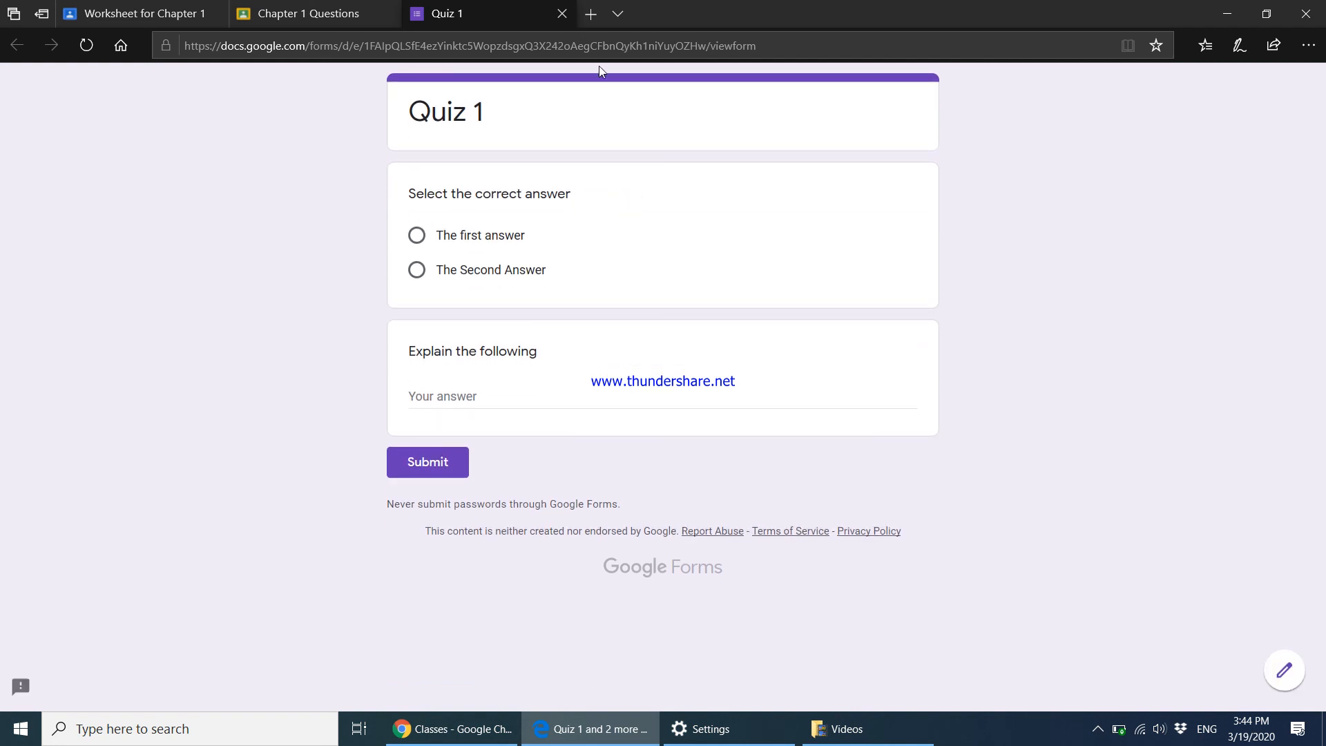
pyautogui.click(561, 13)
pyautogui.click(175, 8)
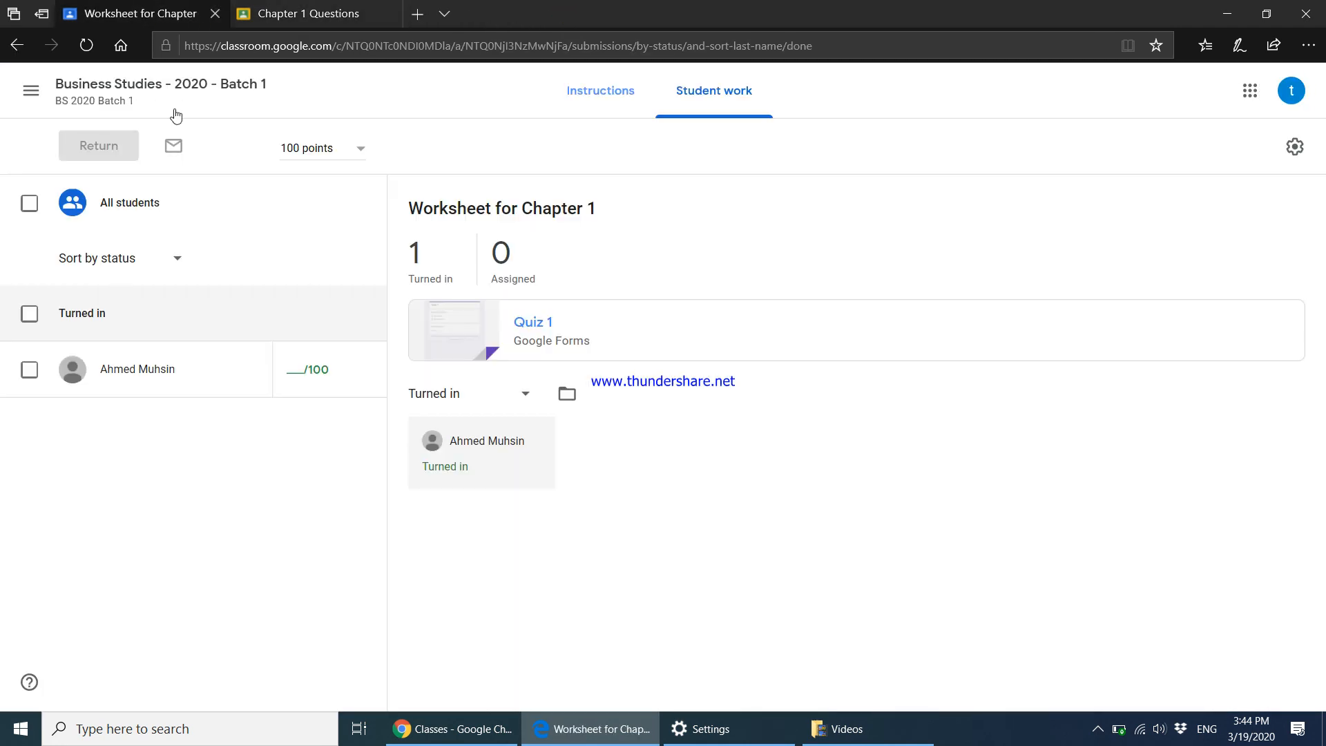
# Go back to Classwork, toggle the Worksheet for Chapter 1 entry, and open its student work.
pyautogui.click(84, 92)
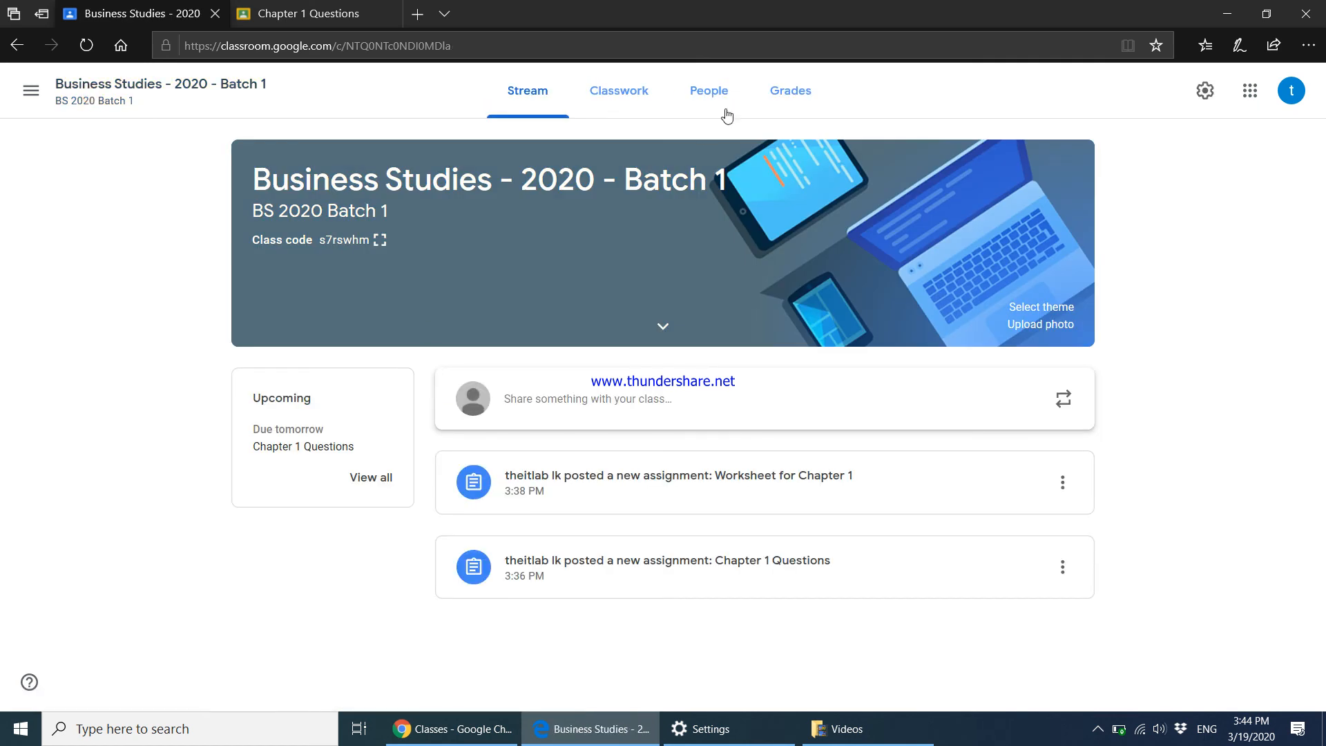
pyautogui.click(600, 95)
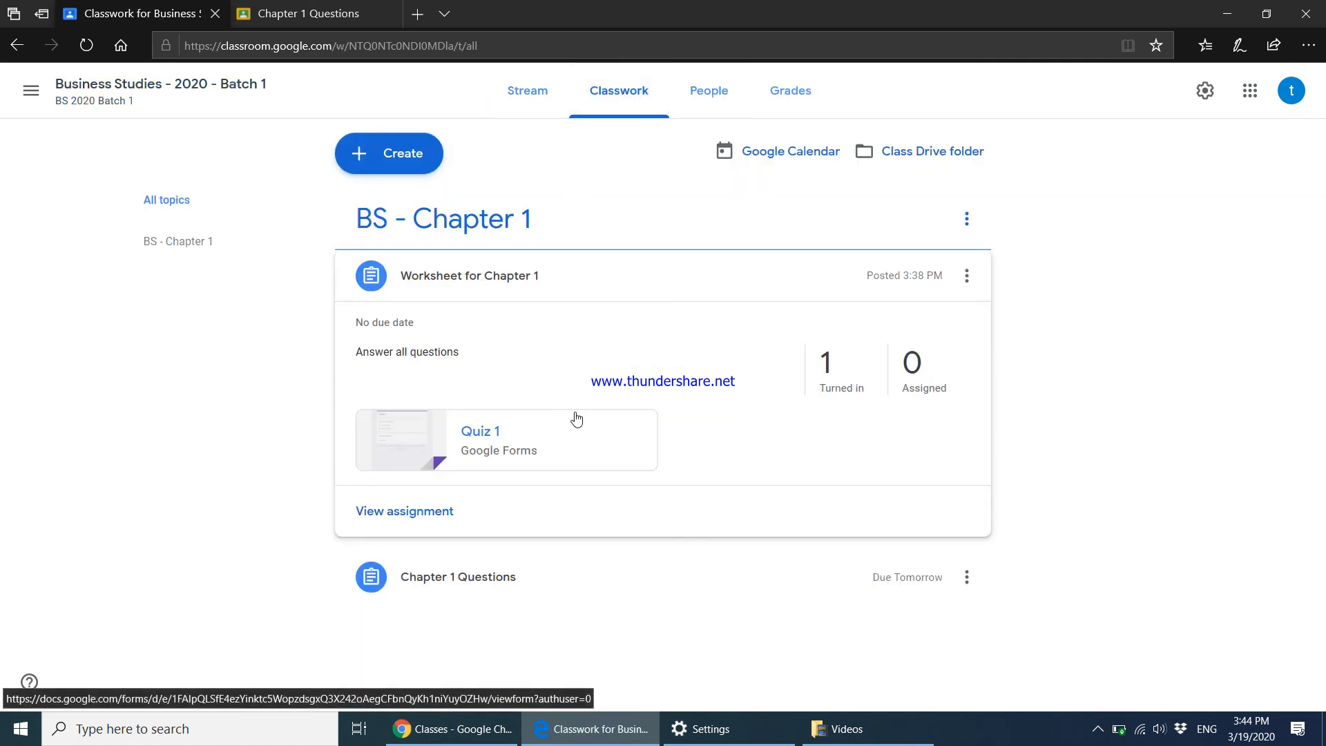
pyautogui.click(472, 275)
pyautogui.click(472, 275)
pyautogui.click(472, 275)
pyautogui.click(472, 275)
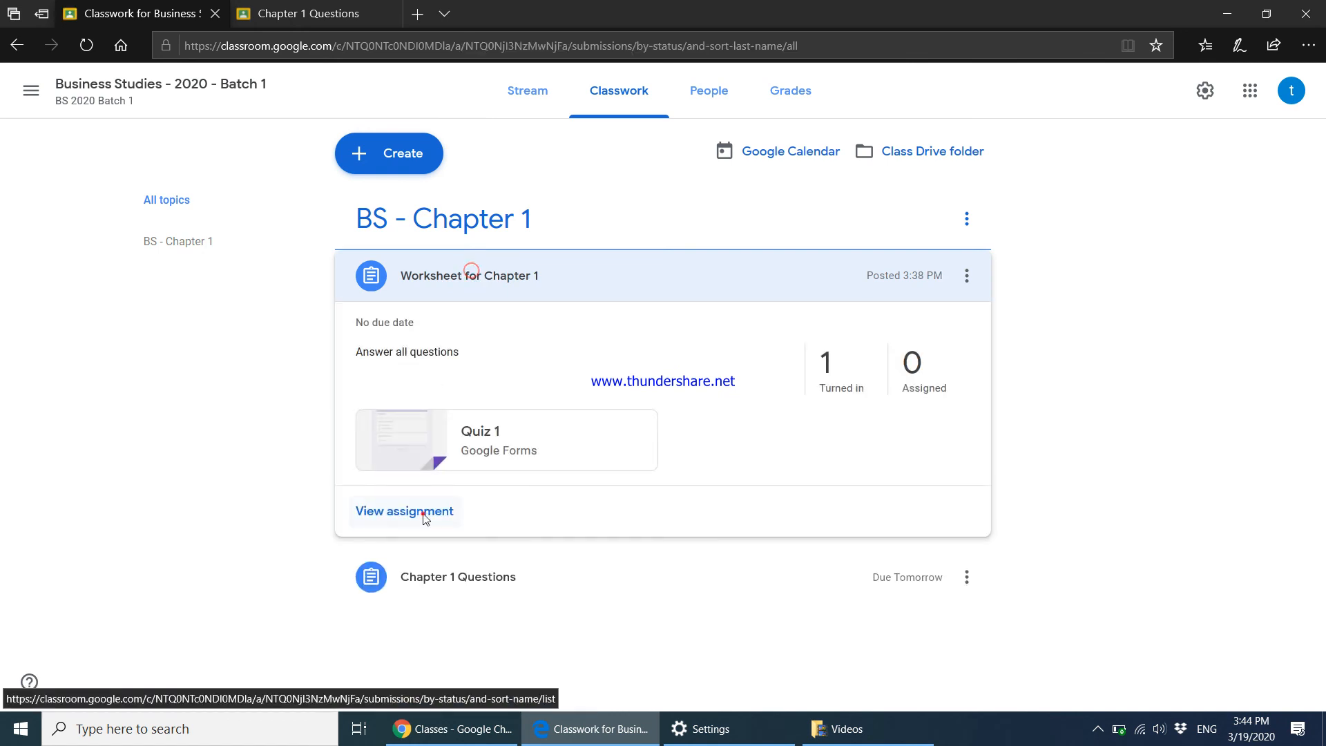
pyautogui.click(422, 514)
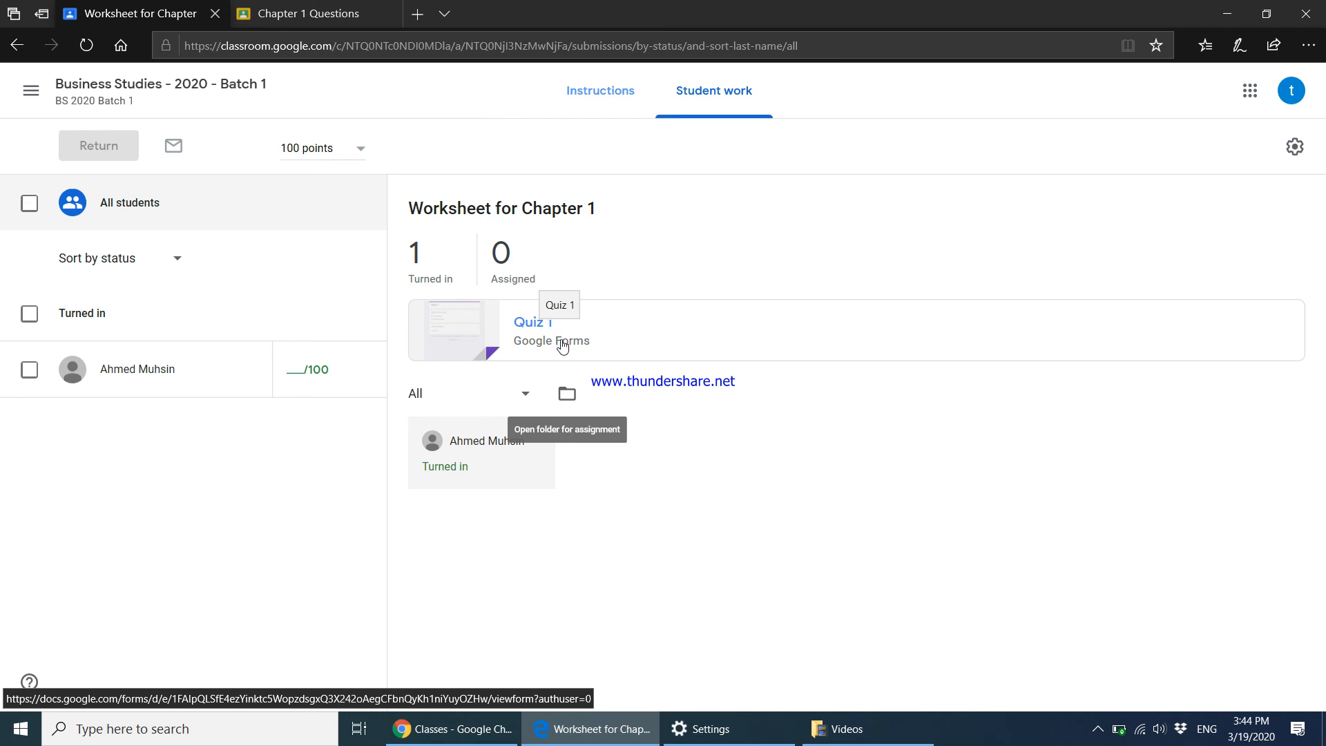
# Open Quiz 1 from the worksheet's Instructions and switch the form into the editor.
pyautogui.click(617, 103)
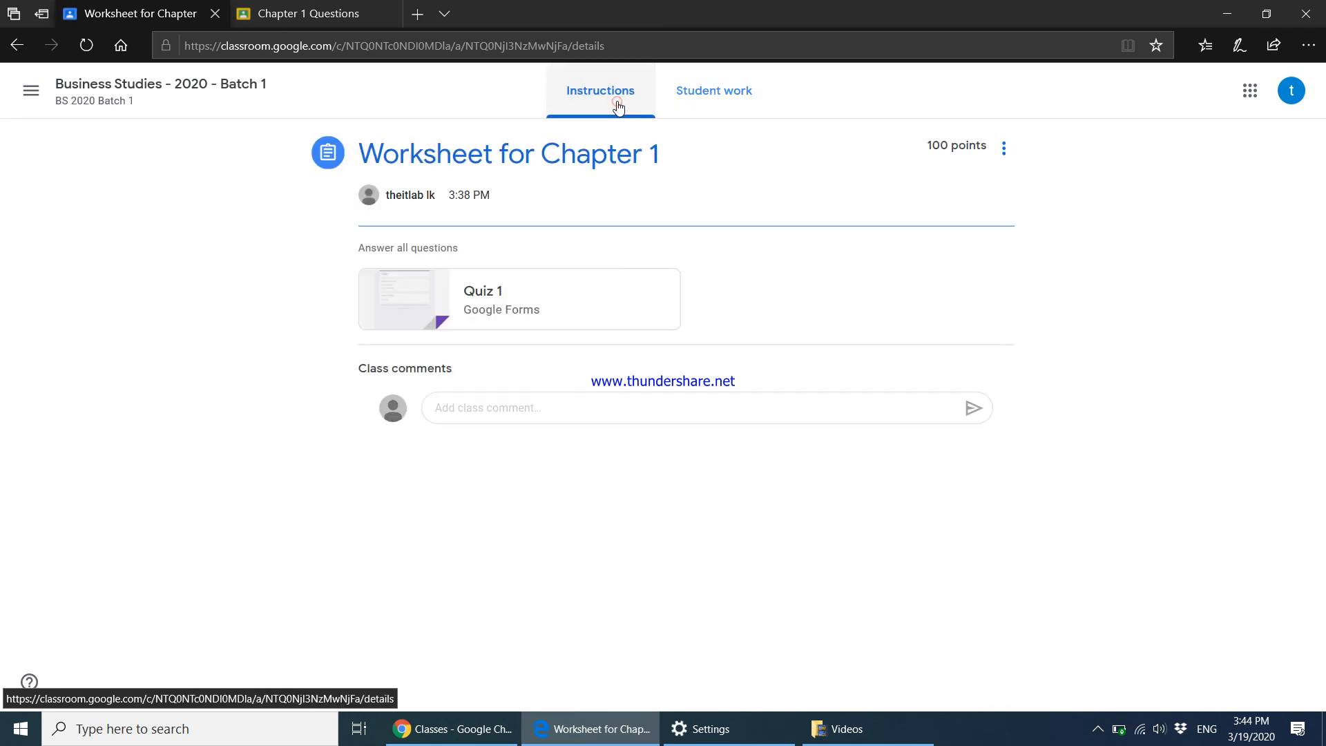
pyautogui.click(500, 302)
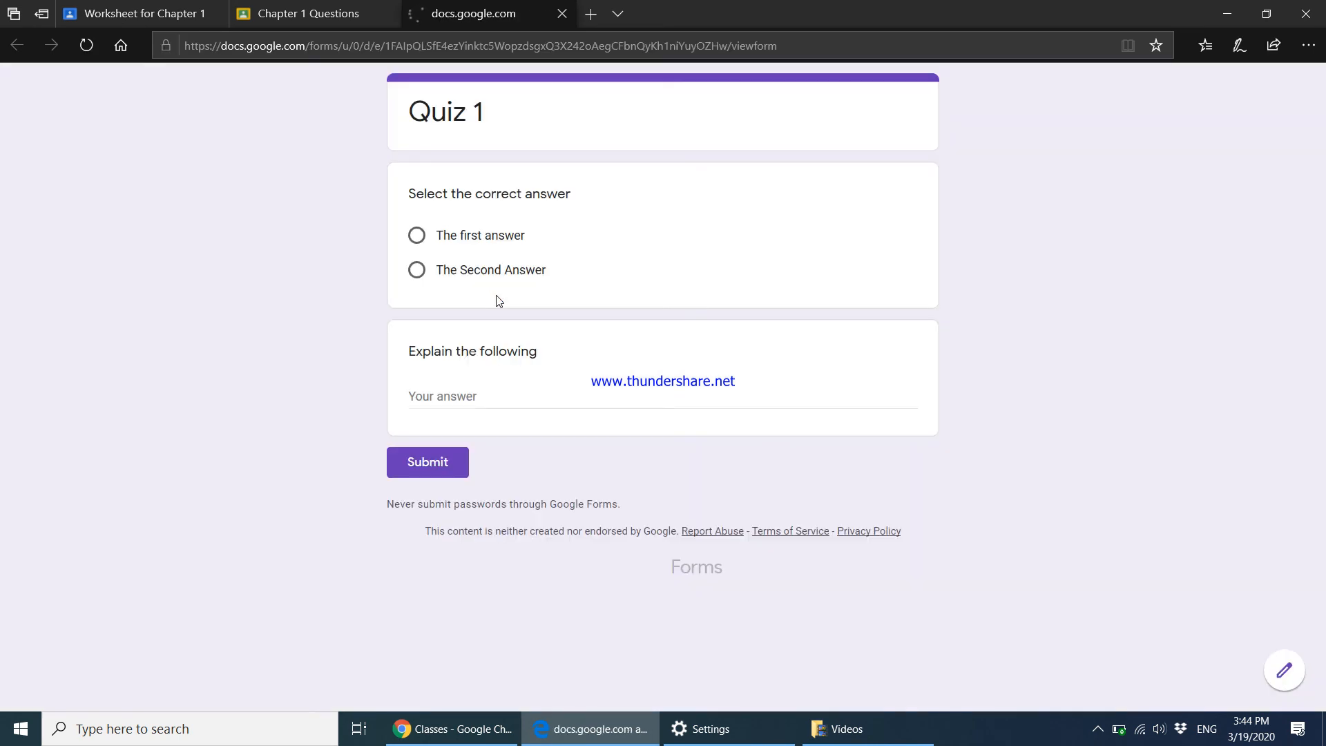
pyautogui.click(1282, 671)
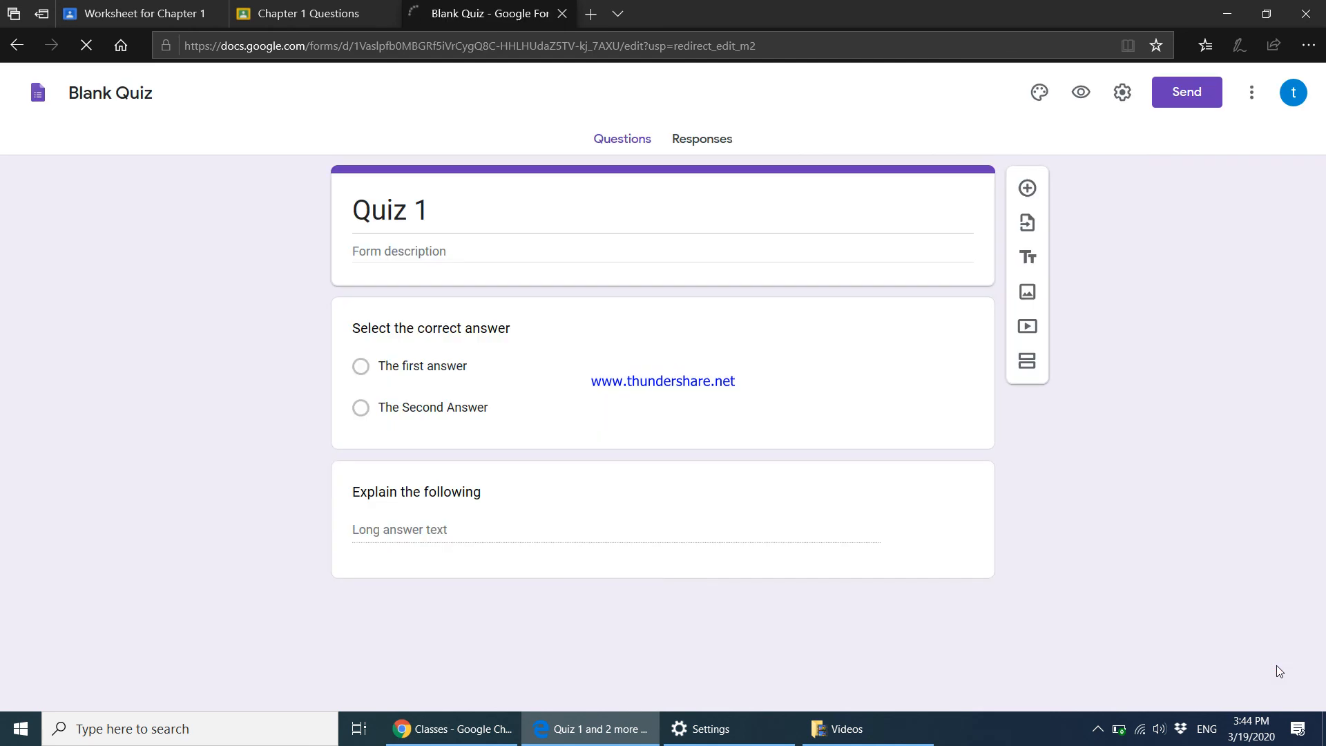
pyautogui.click(563, 15)
pyautogui.click(149, 14)
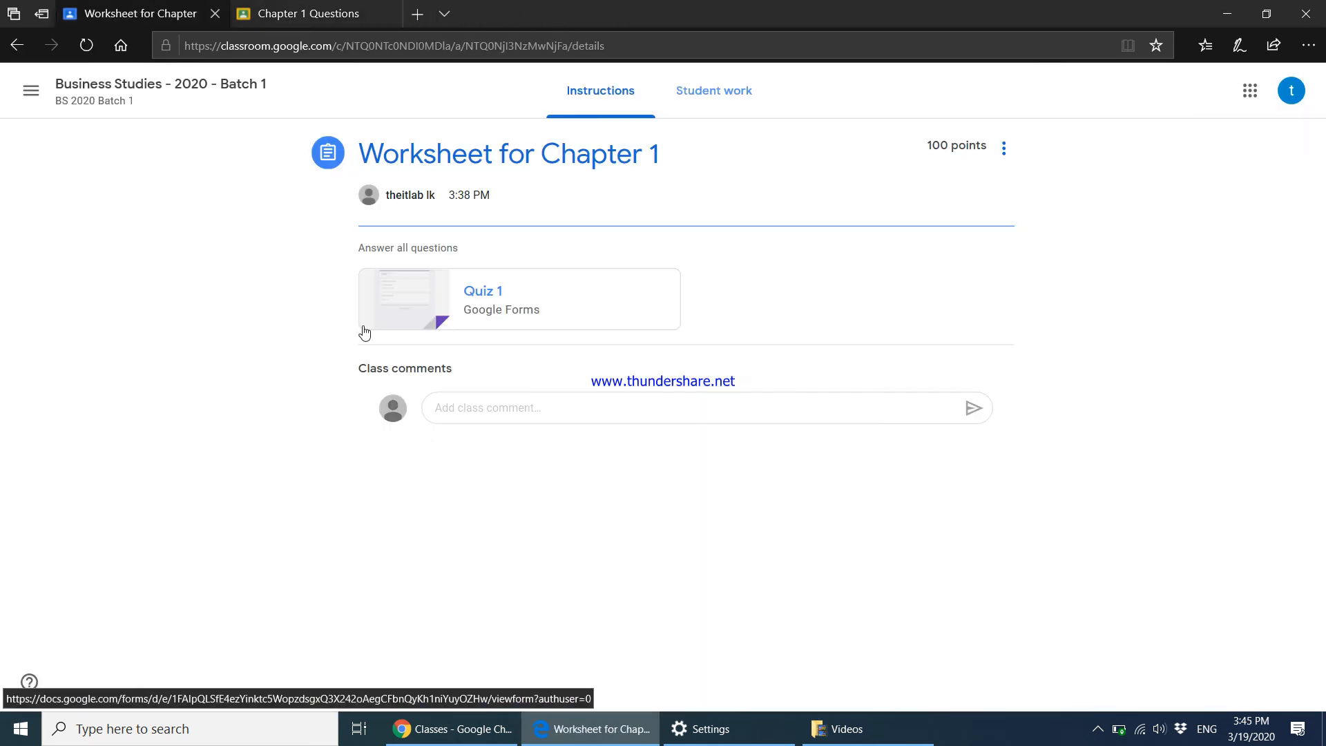
pyautogui.click(462, 318)
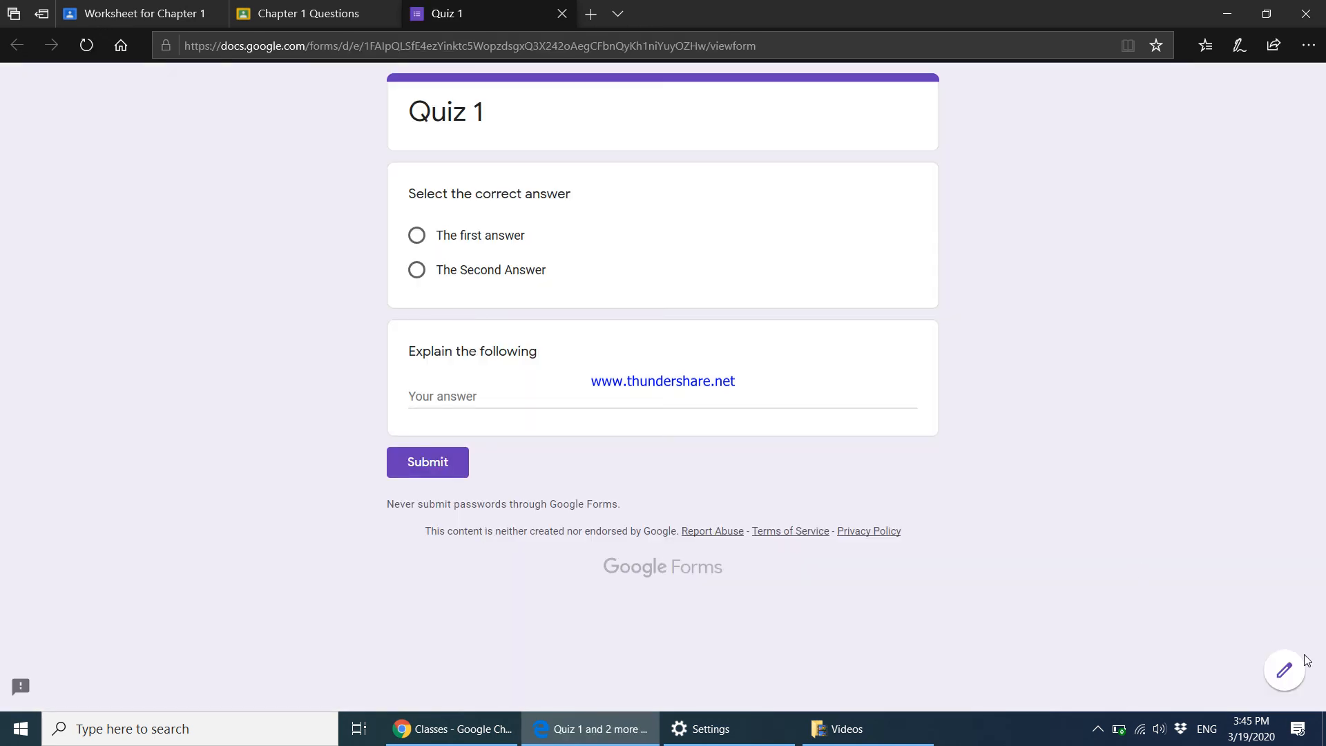
pyautogui.click(1277, 684)
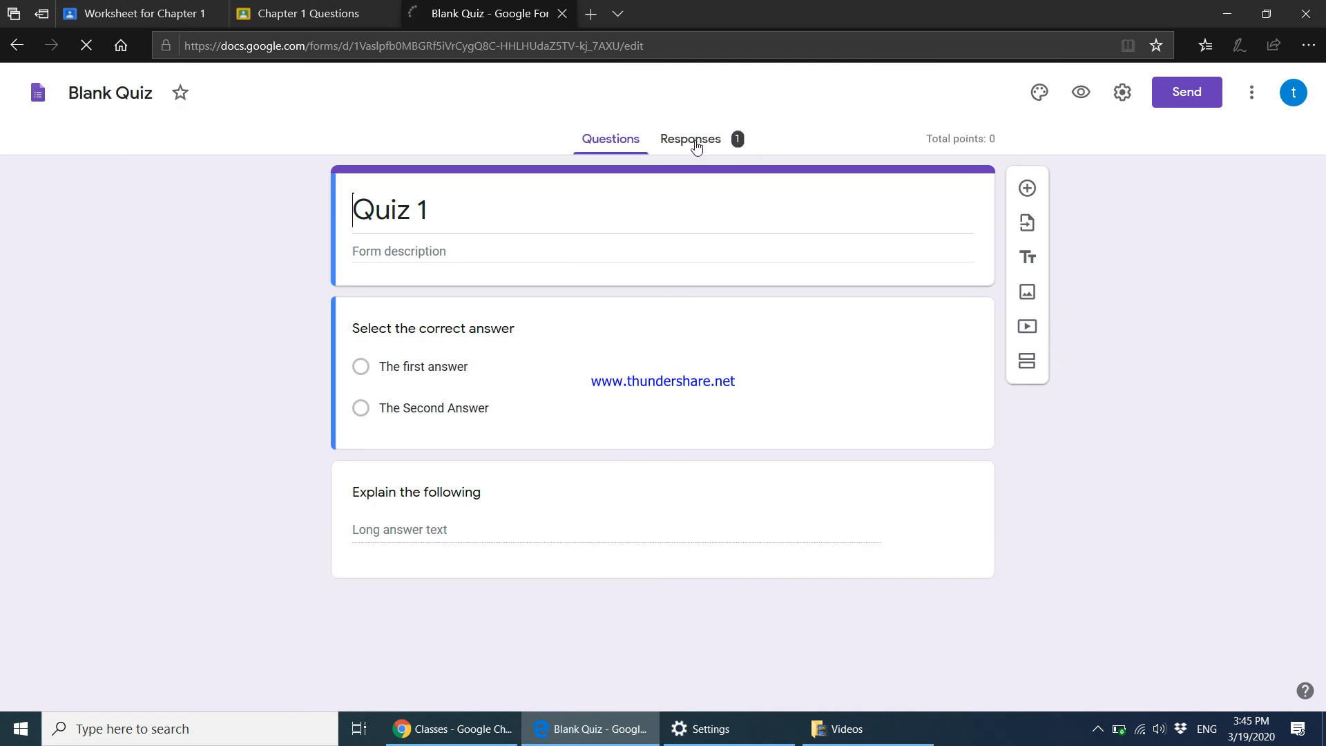
# View Quiz 1's responses by question and advance to question 2, Explain the following.
pyautogui.click(697, 142)
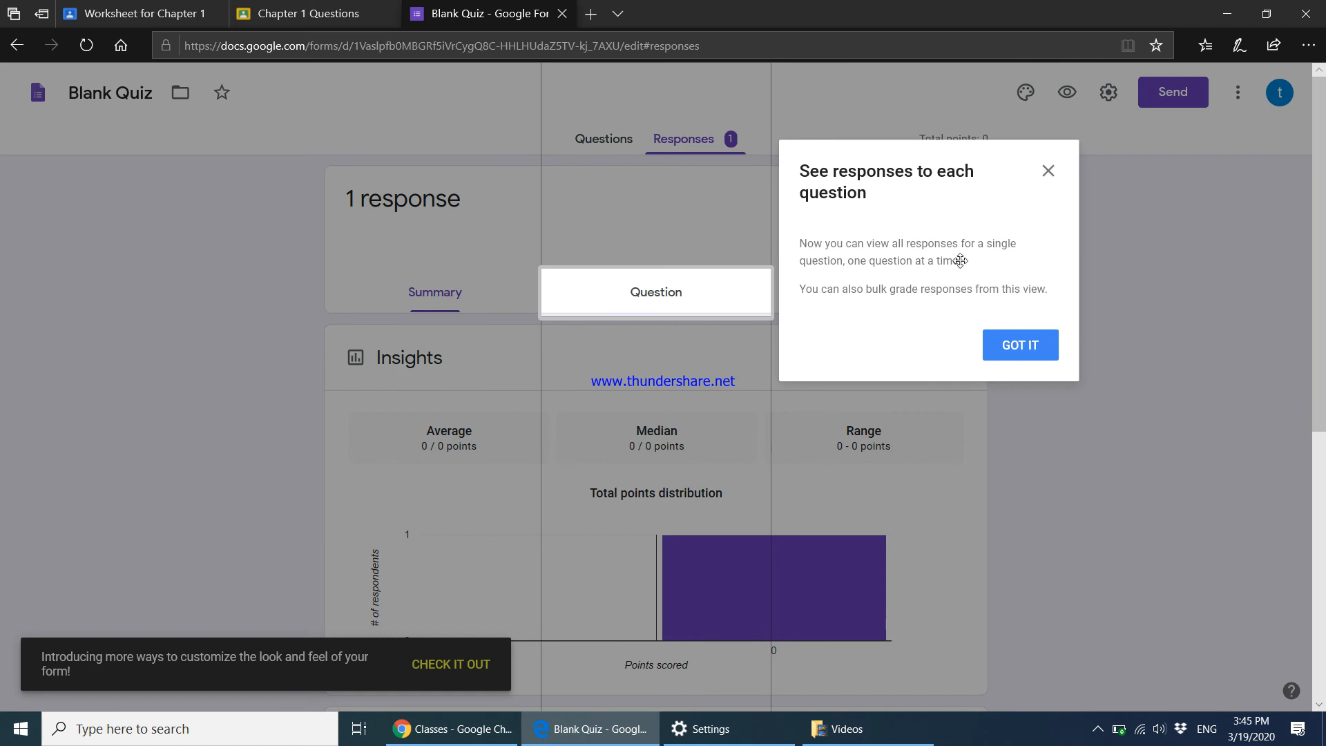
pyautogui.click(1049, 173)
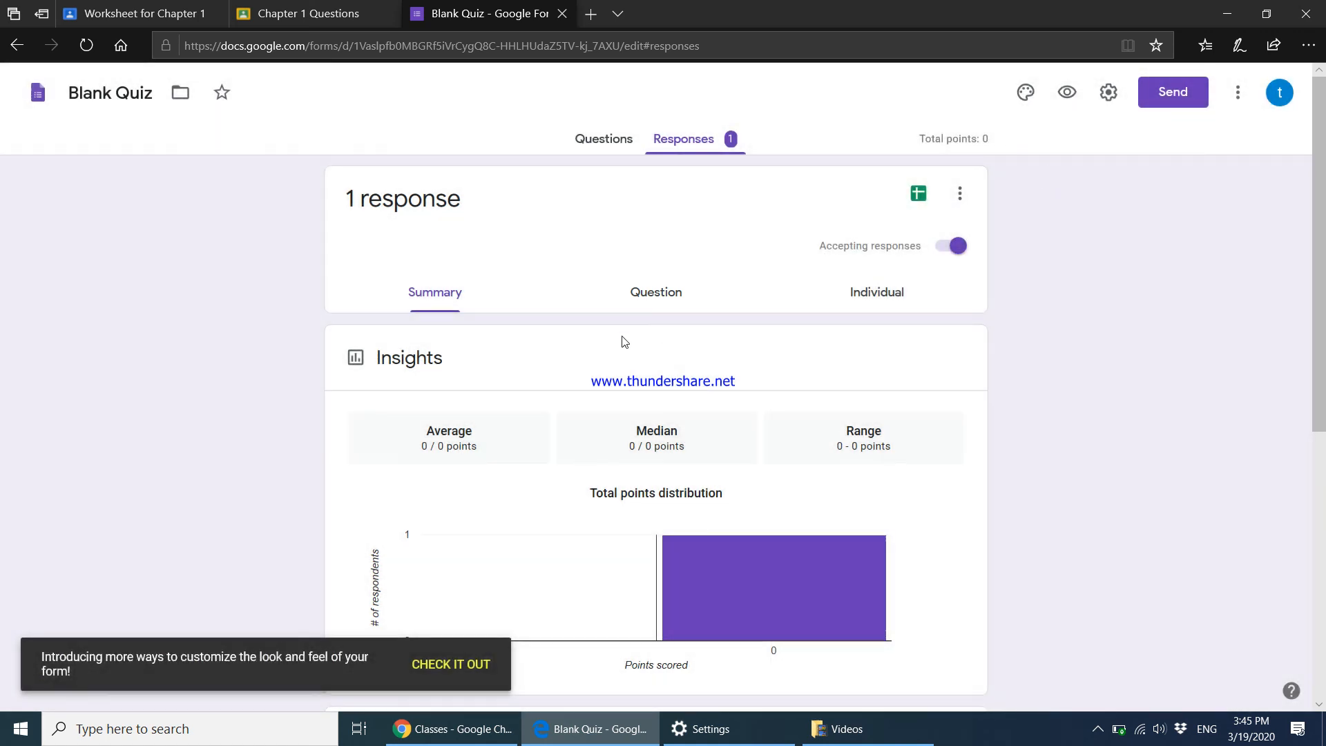
pyautogui.scroll(-3, 465, 310)
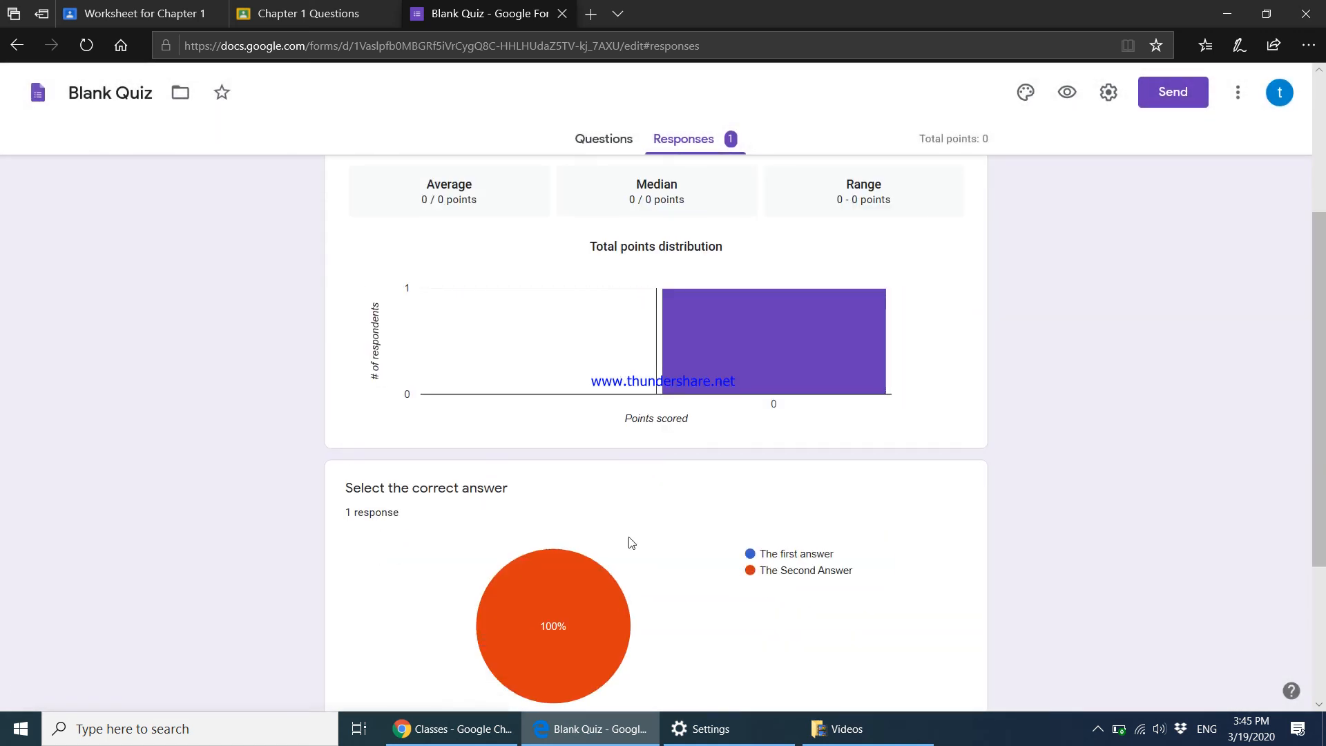
pyautogui.scroll(3, 679, 325)
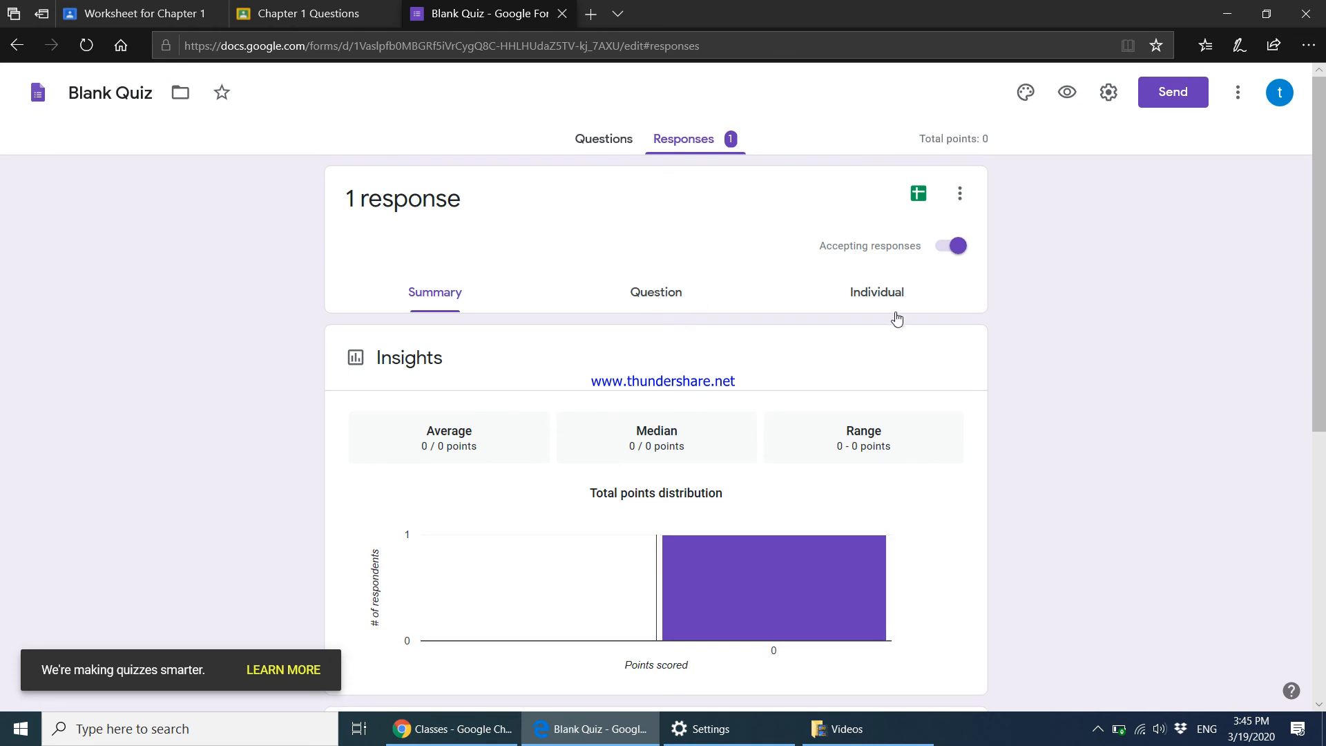
pyautogui.click(684, 297)
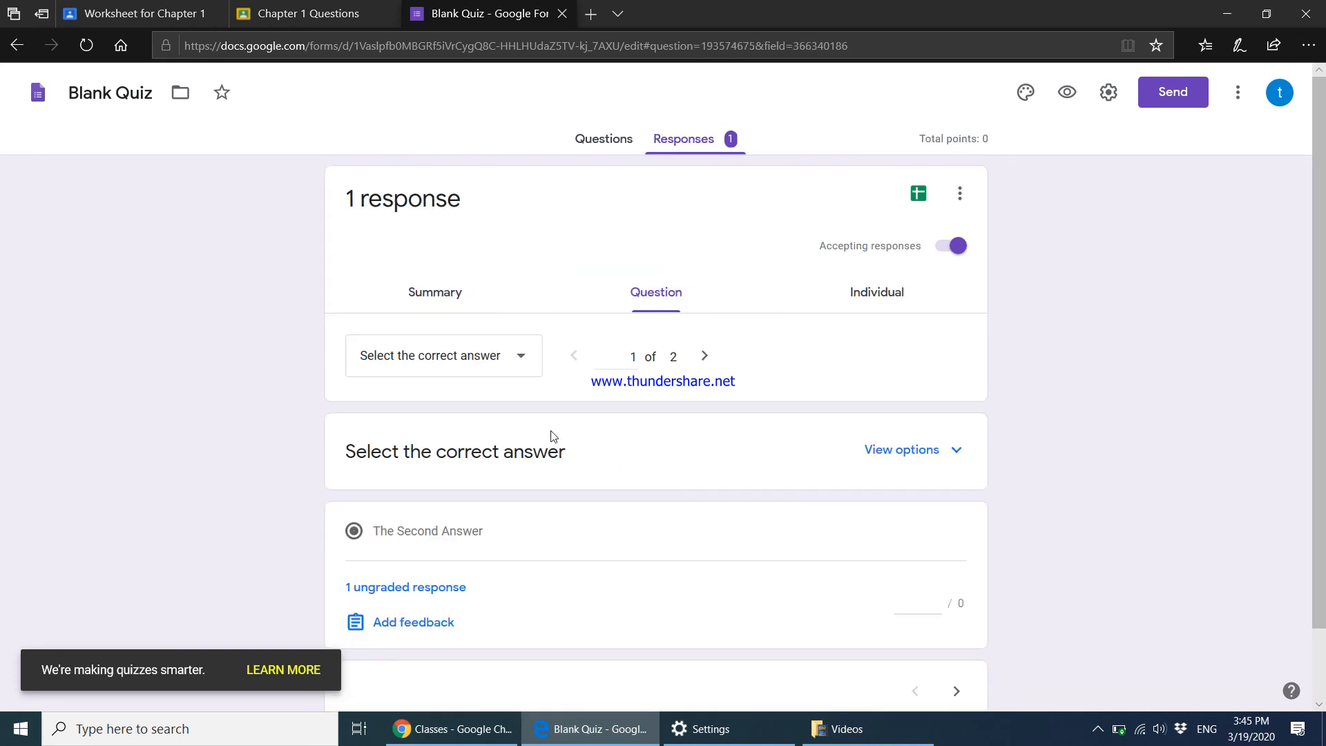
pyautogui.scroll(-1, 553, 435)
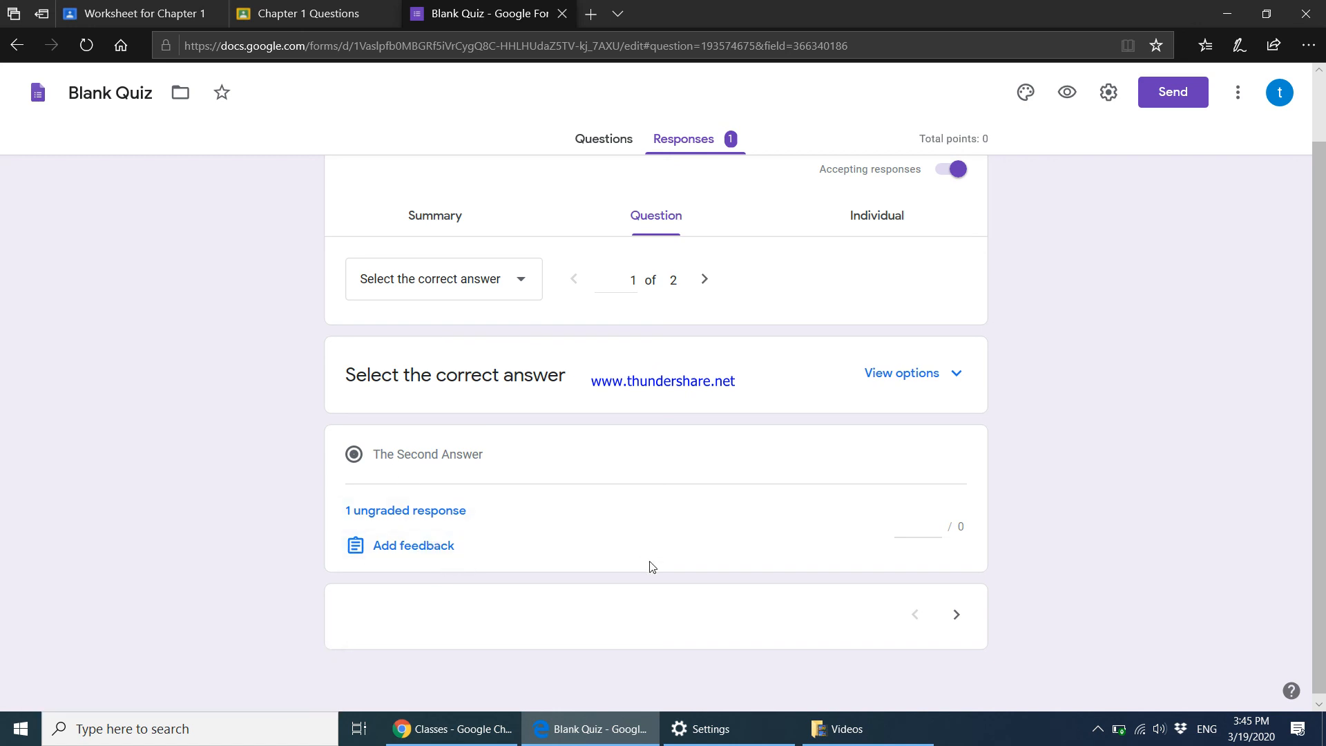
pyautogui.click(955, 611)
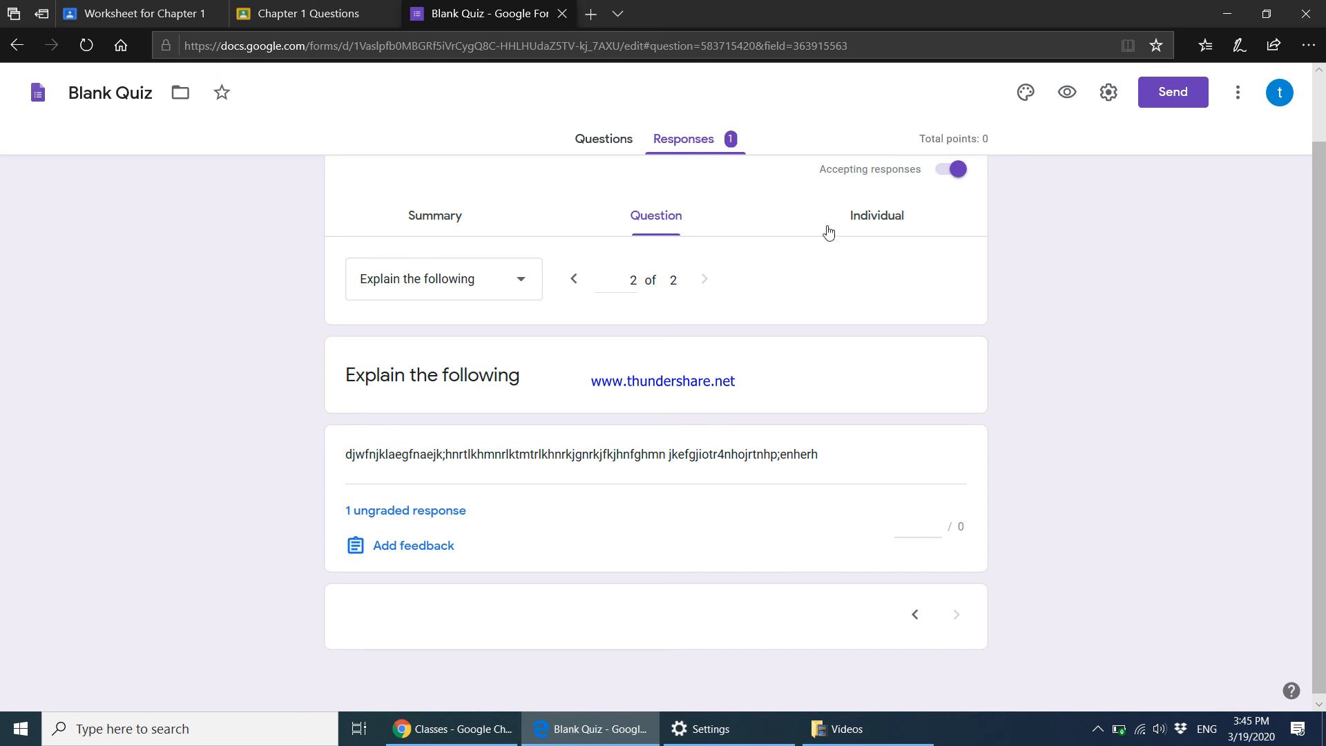
# Leave the quiz responses, revisit the worksheet's student work, and return to the class's Classwork page.
pyautogui.click(284, 20)
pyautogui.click(170, 24)
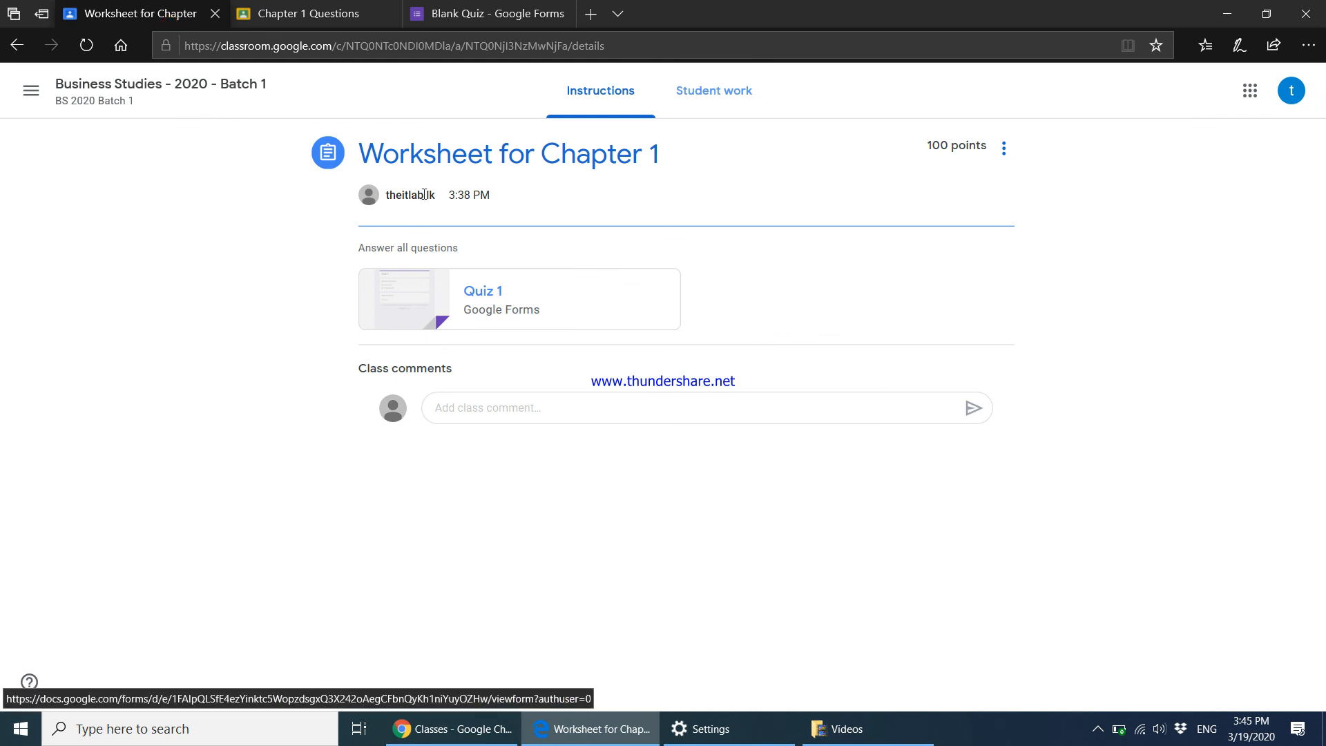
pyautogui.click(711, 104)
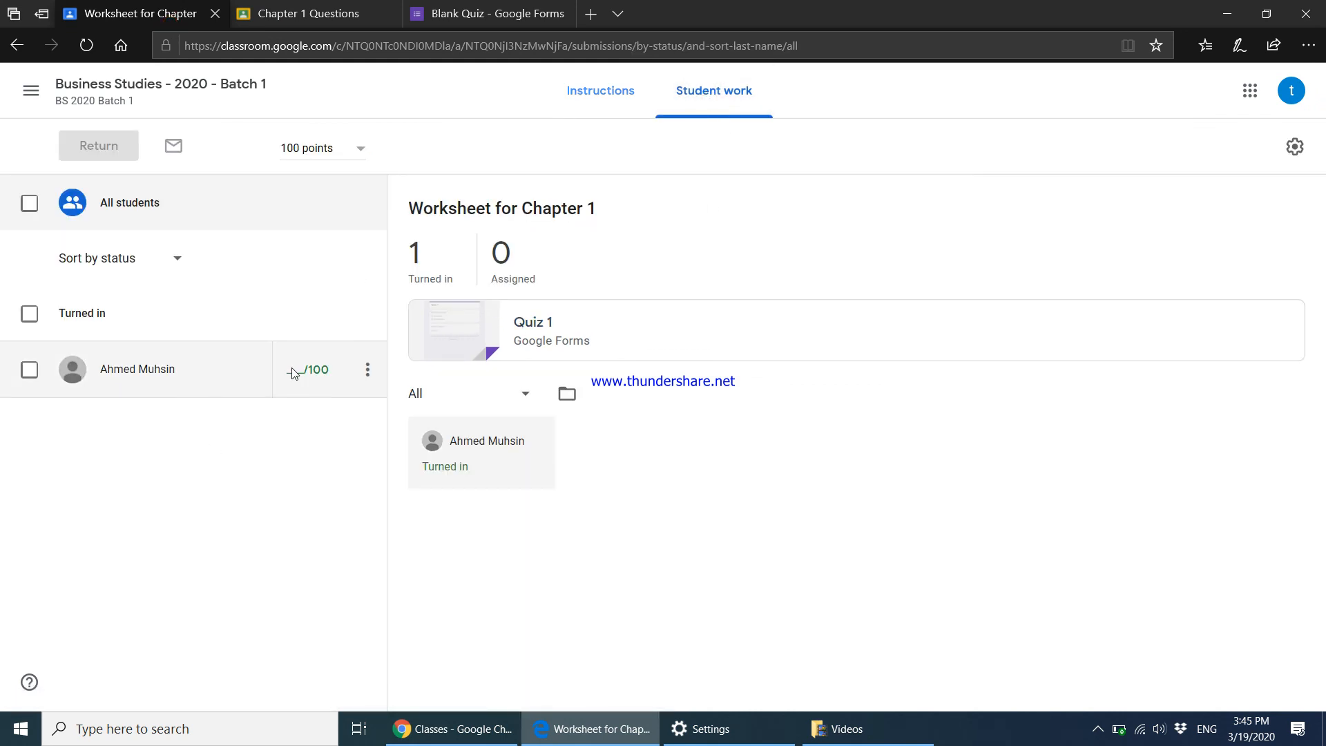
pyautogui.click(143, 92)
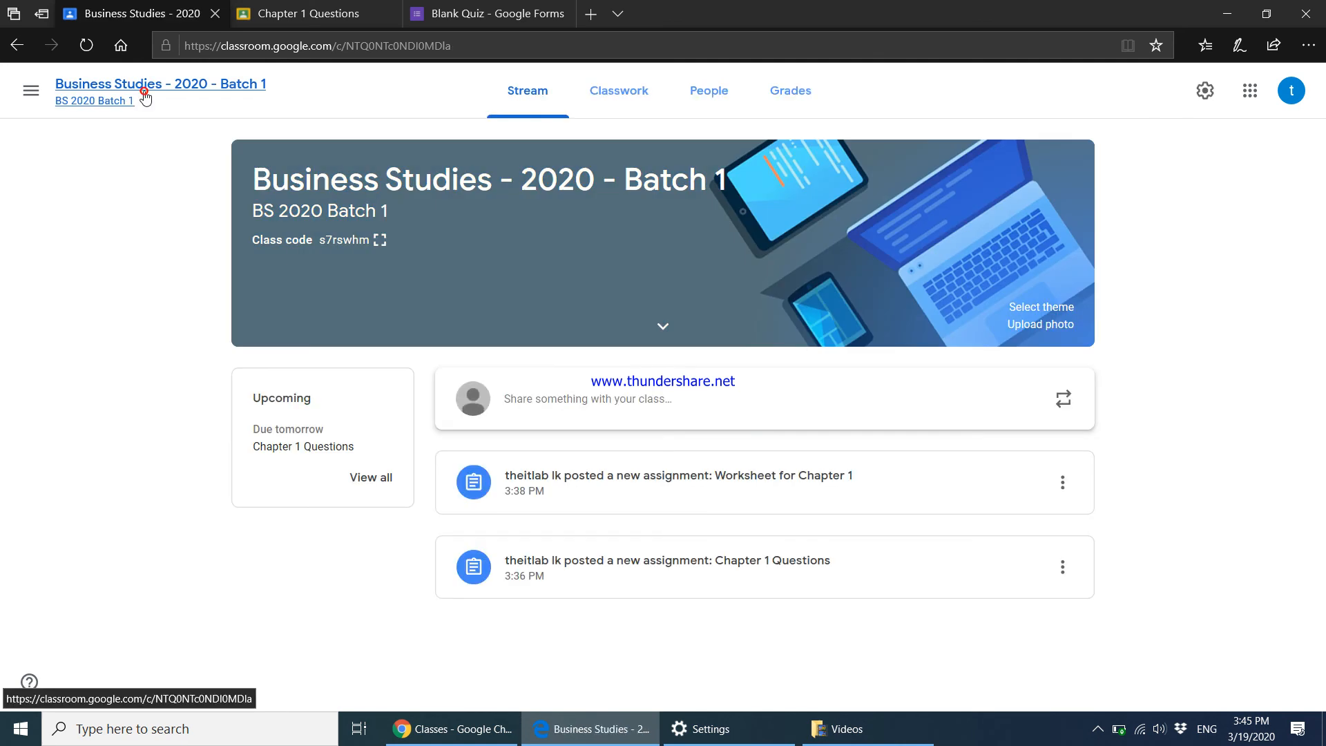
pyautogui.click(619, 103)
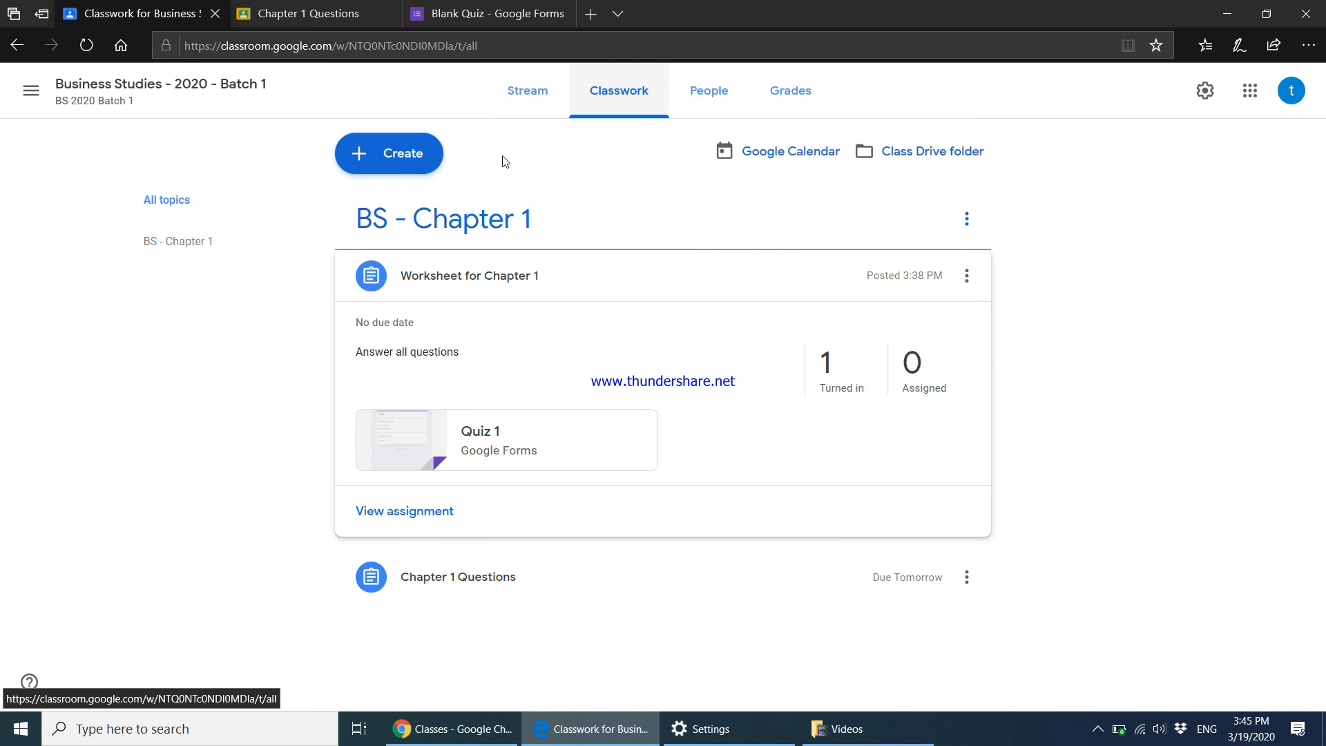
# Start a new Material post, discard it unposted, and open the screen recorder from the system tray.
pyautogui.click(376, 163)
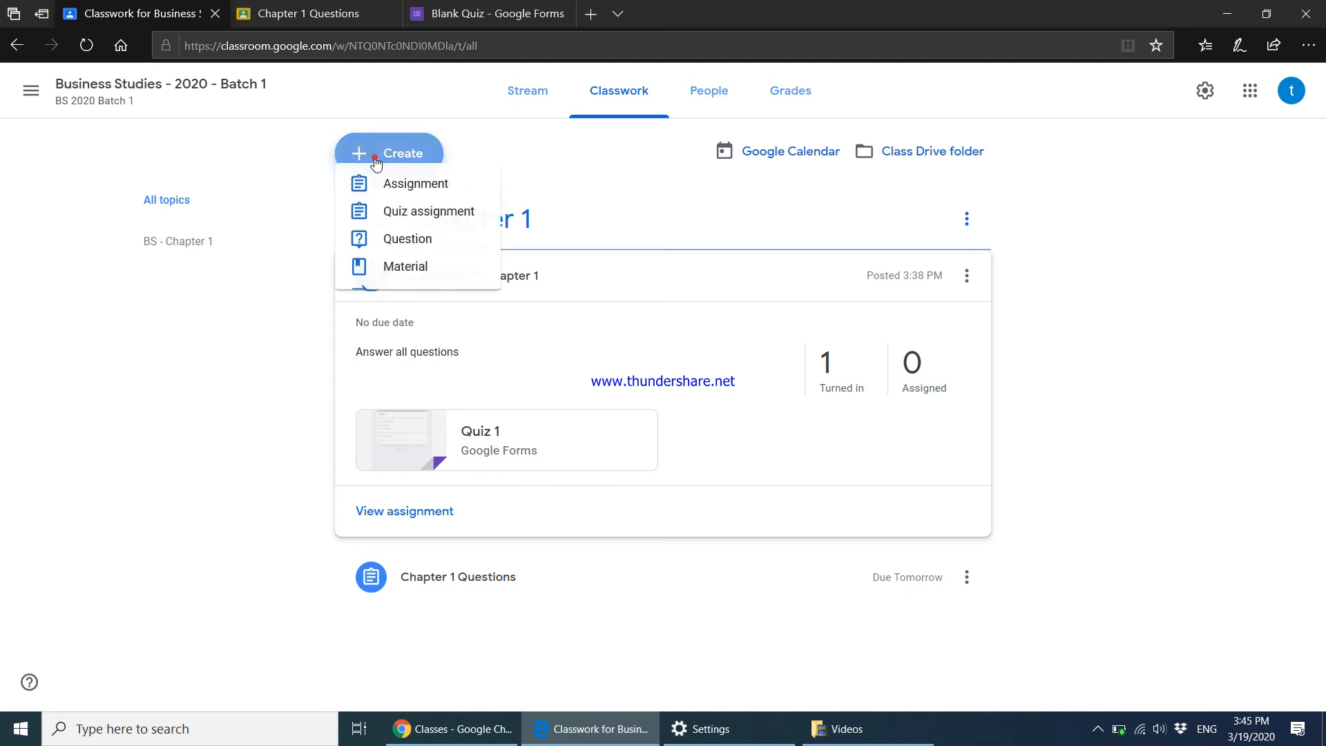
pyautogui.click(405, 291)
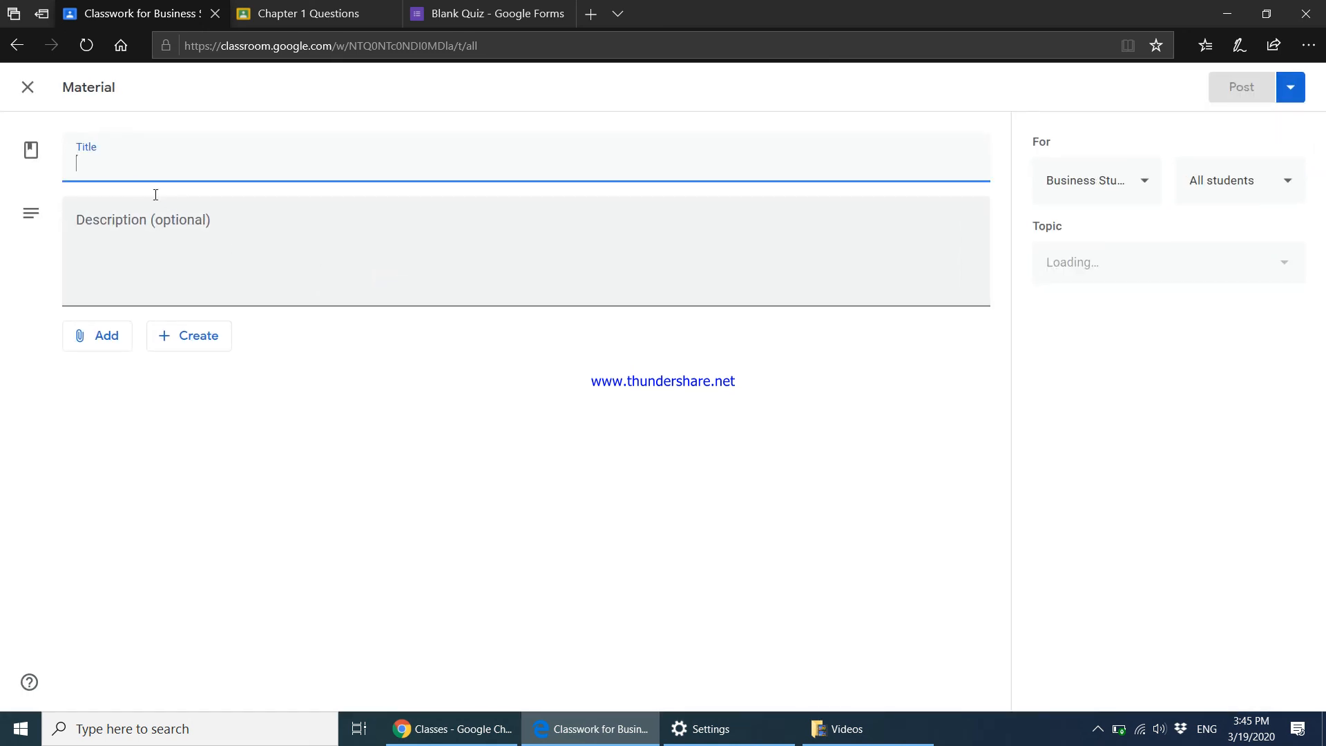
pyautogui.click(240, 232)
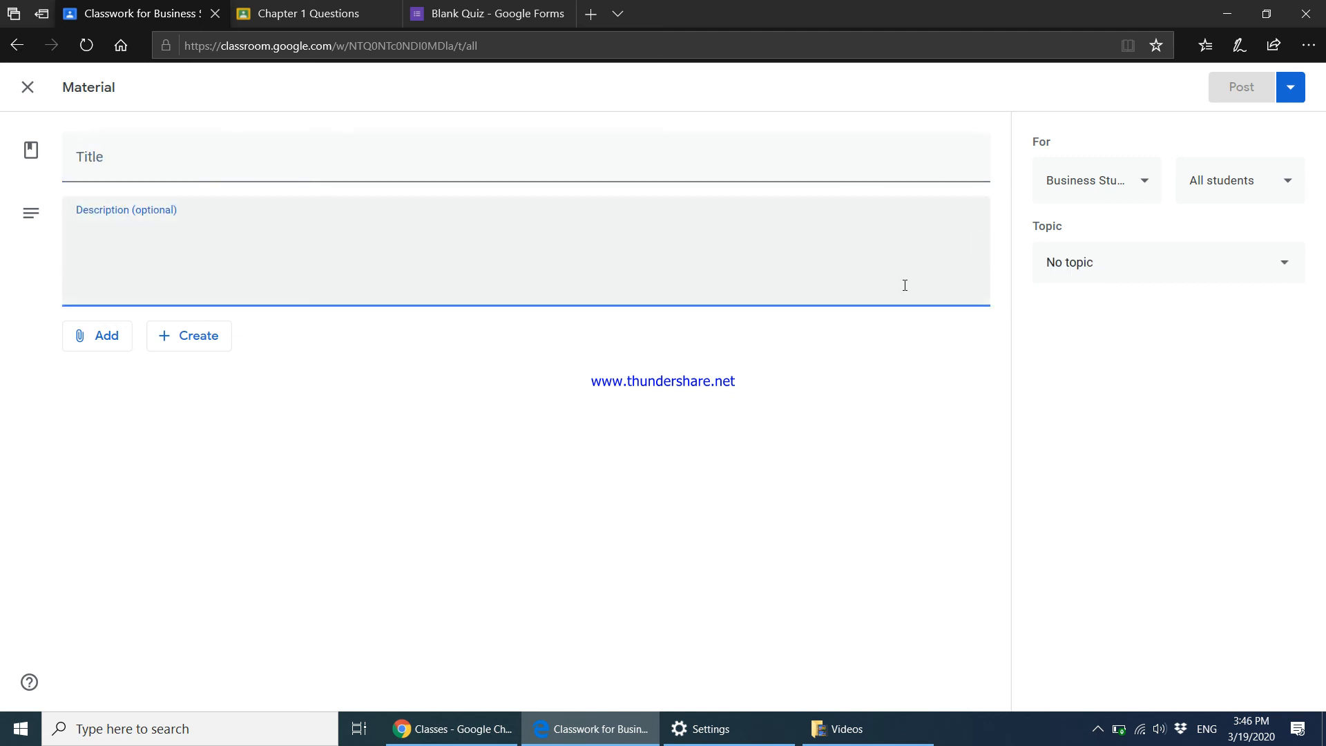
pyautogui.click(27, 87)
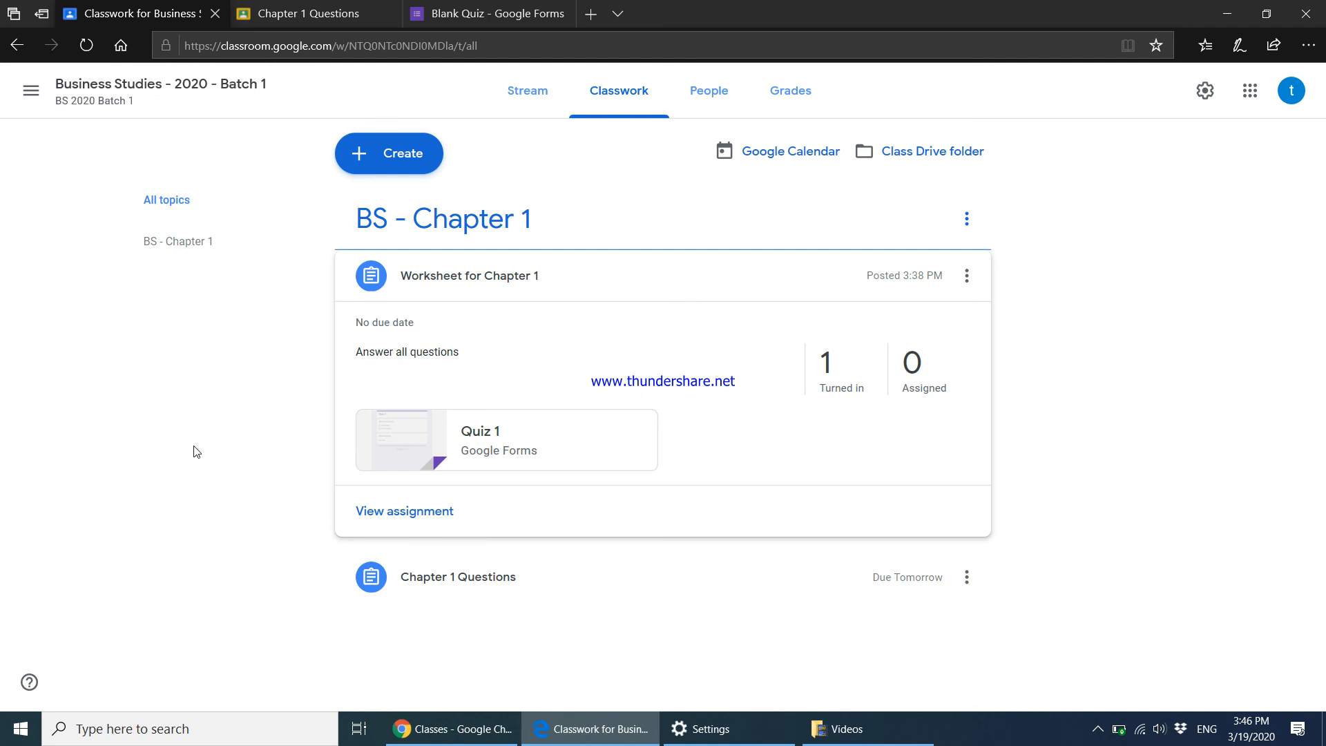
pyautogui.click(1091, 733)
pyautogui.click(1063, 694)
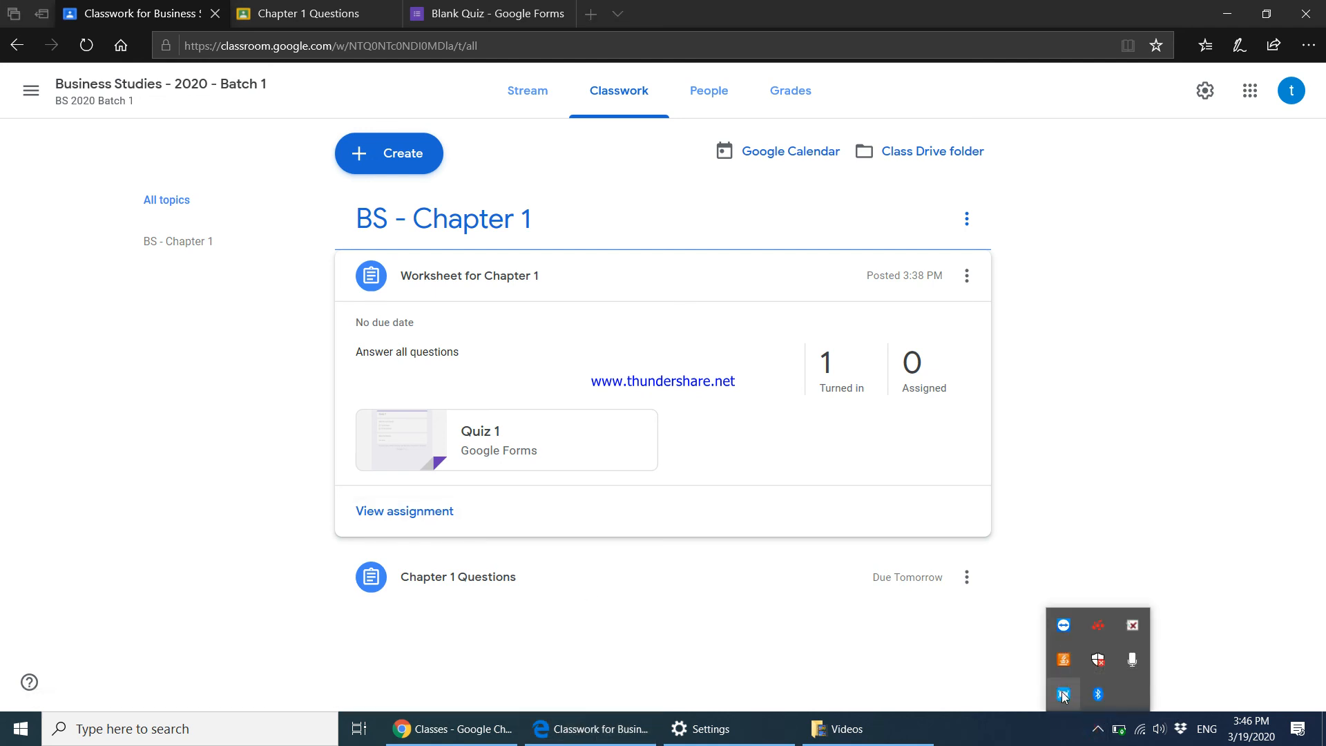